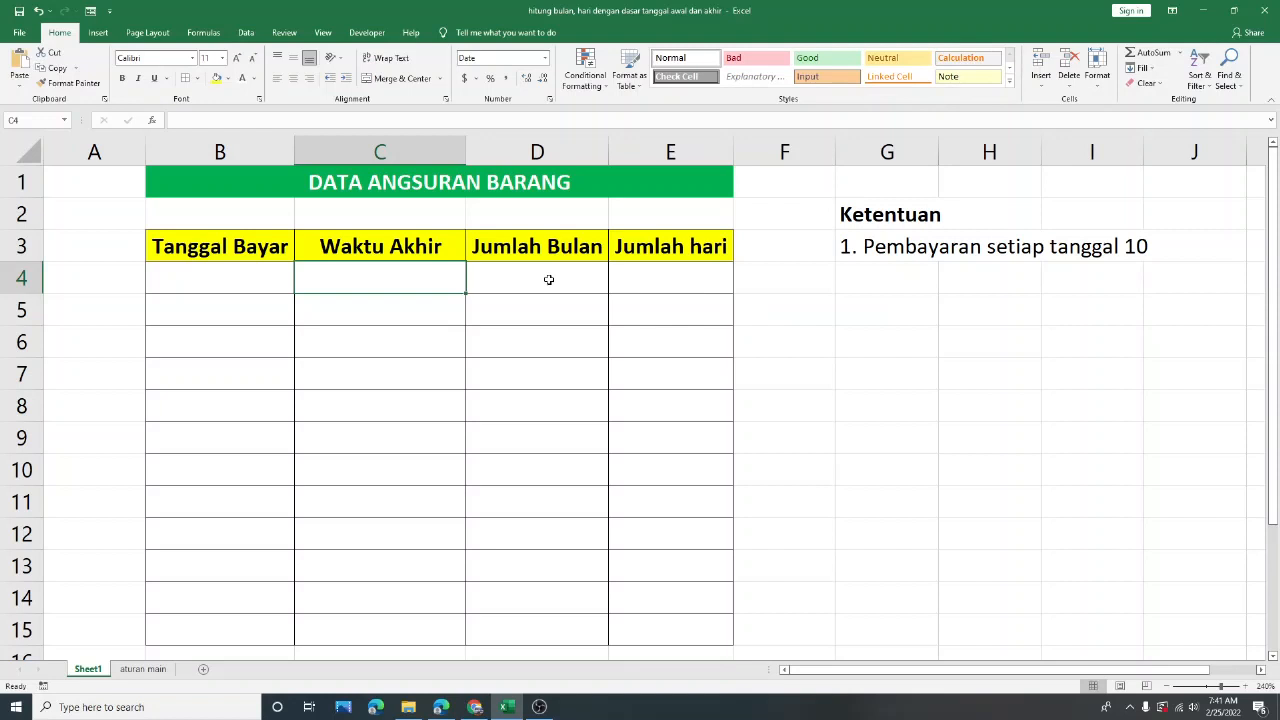
drag(548, 279, 540, 632)
drag(688, 277, 670, 636)
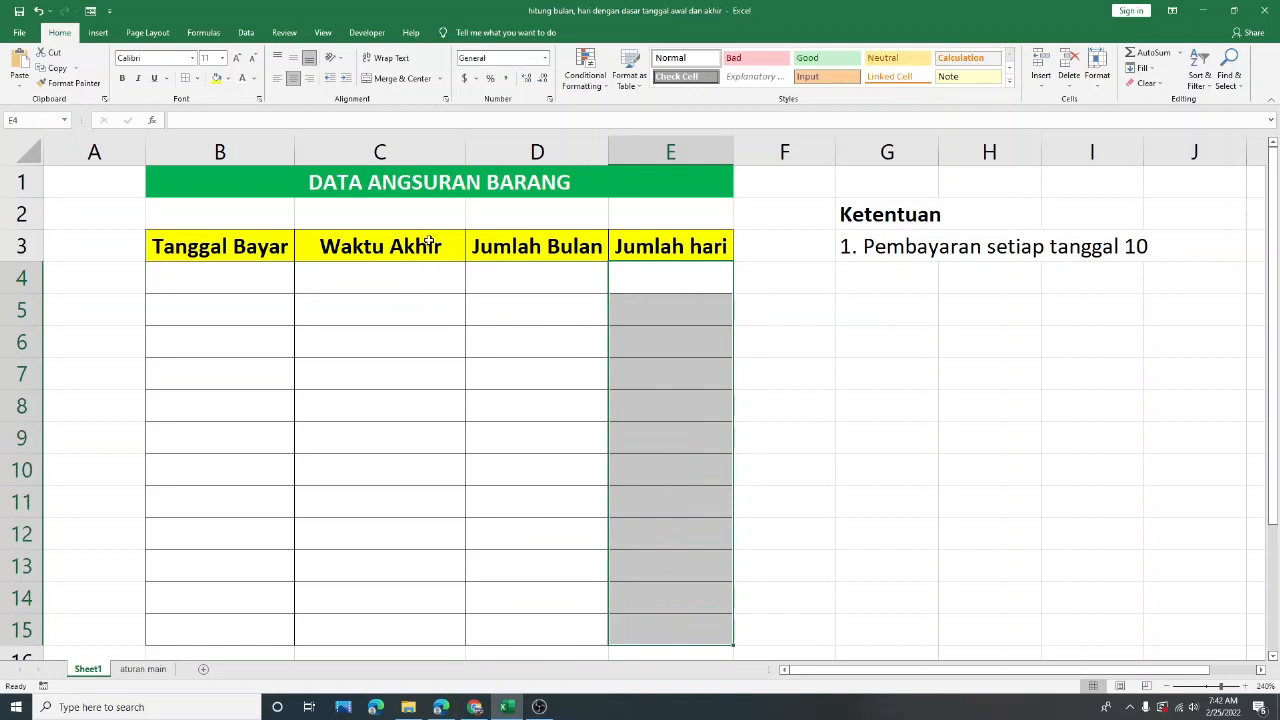
click(240, 277)
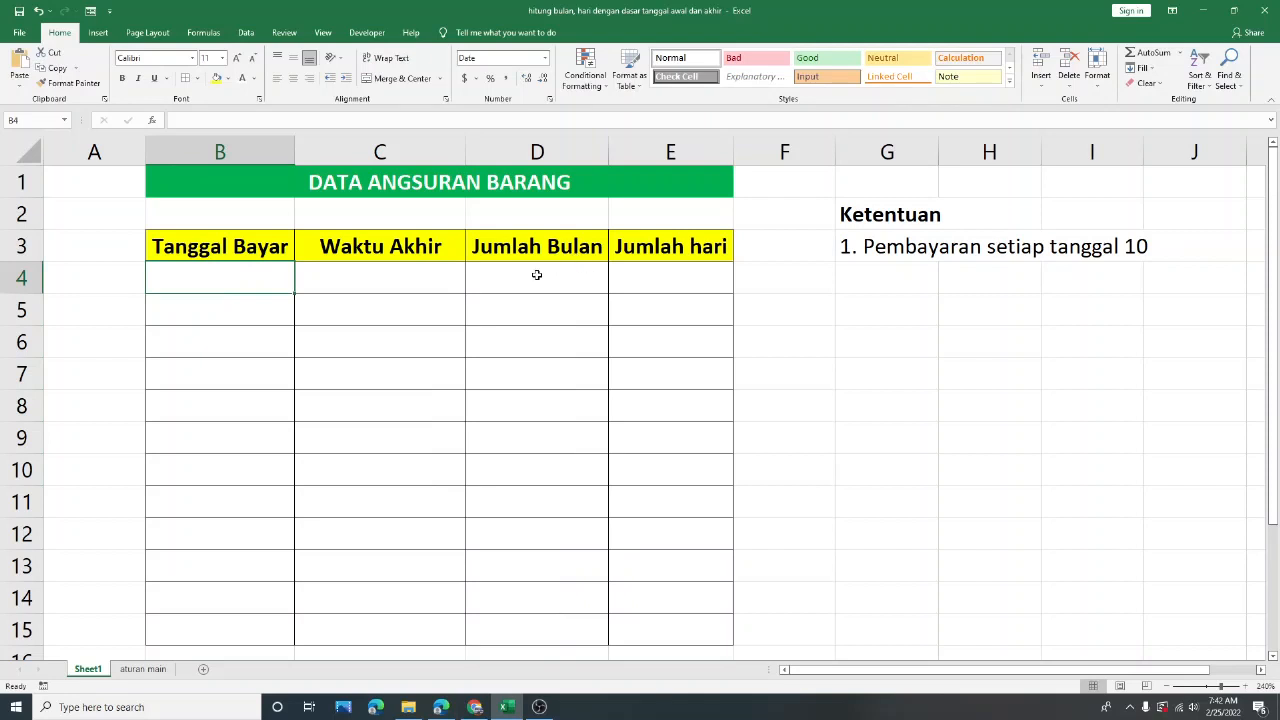
click(778, 246)
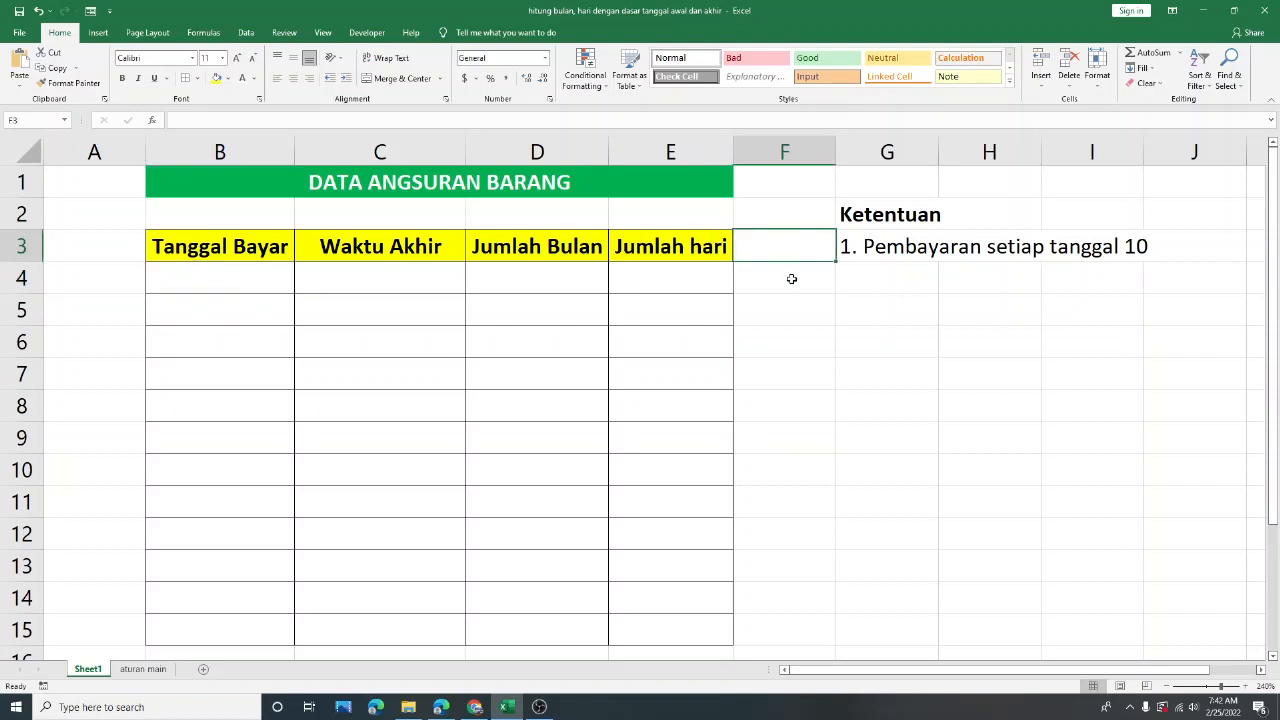
drag(523, 274, 534, 611)
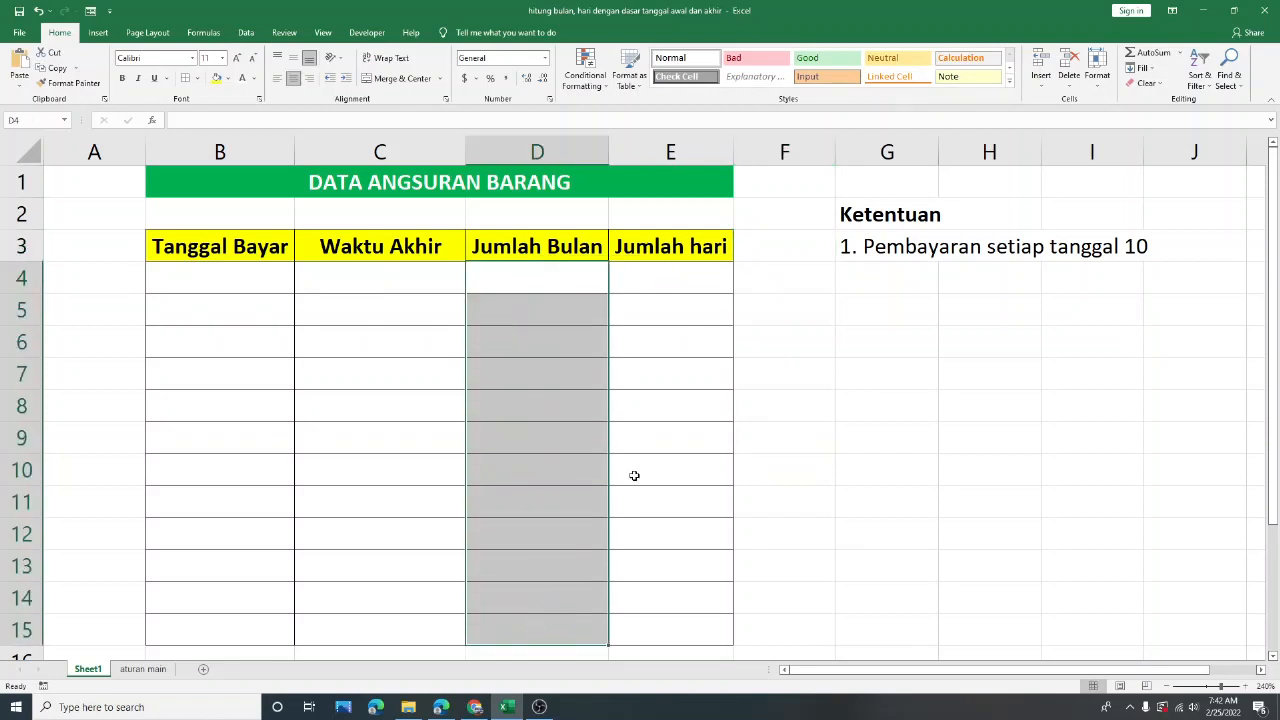
drag(680, 276, 654, 645)
click(511, 371)
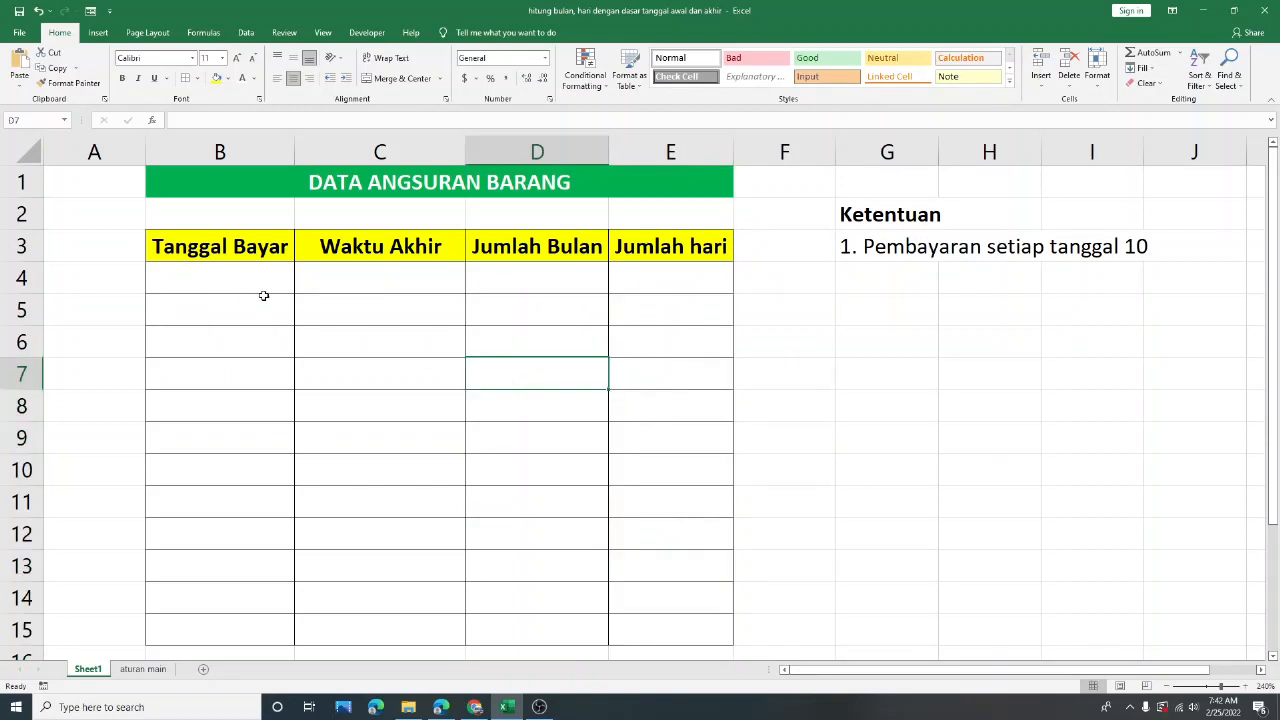
click(282, 266)
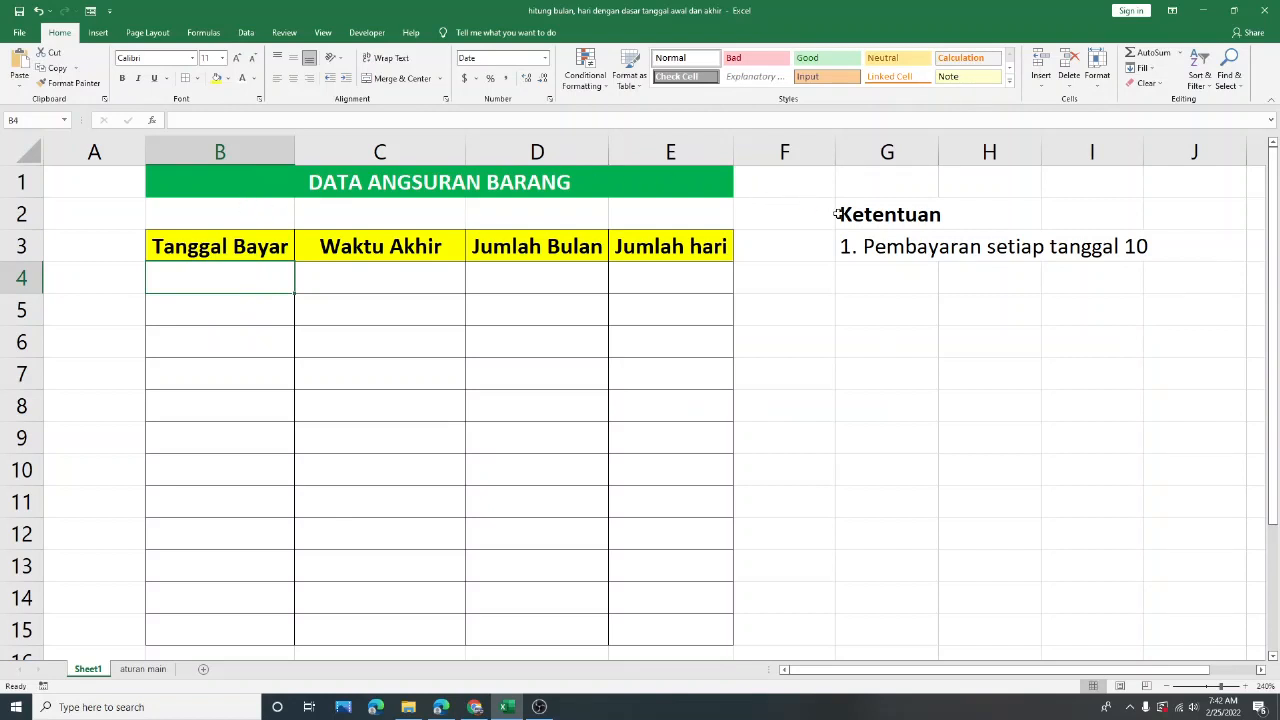
Underline the "Ketentuan" heading in cell G2.
click(872, 219)
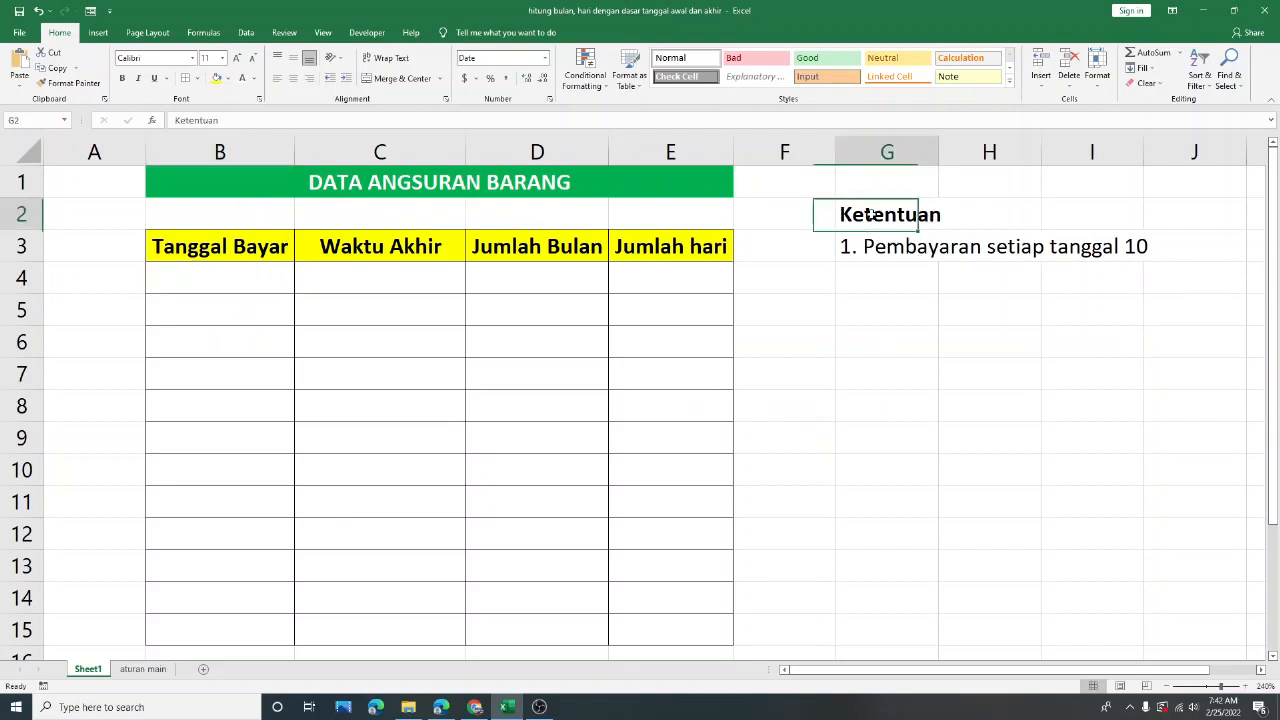
click(880, 250)
click(873, 215)
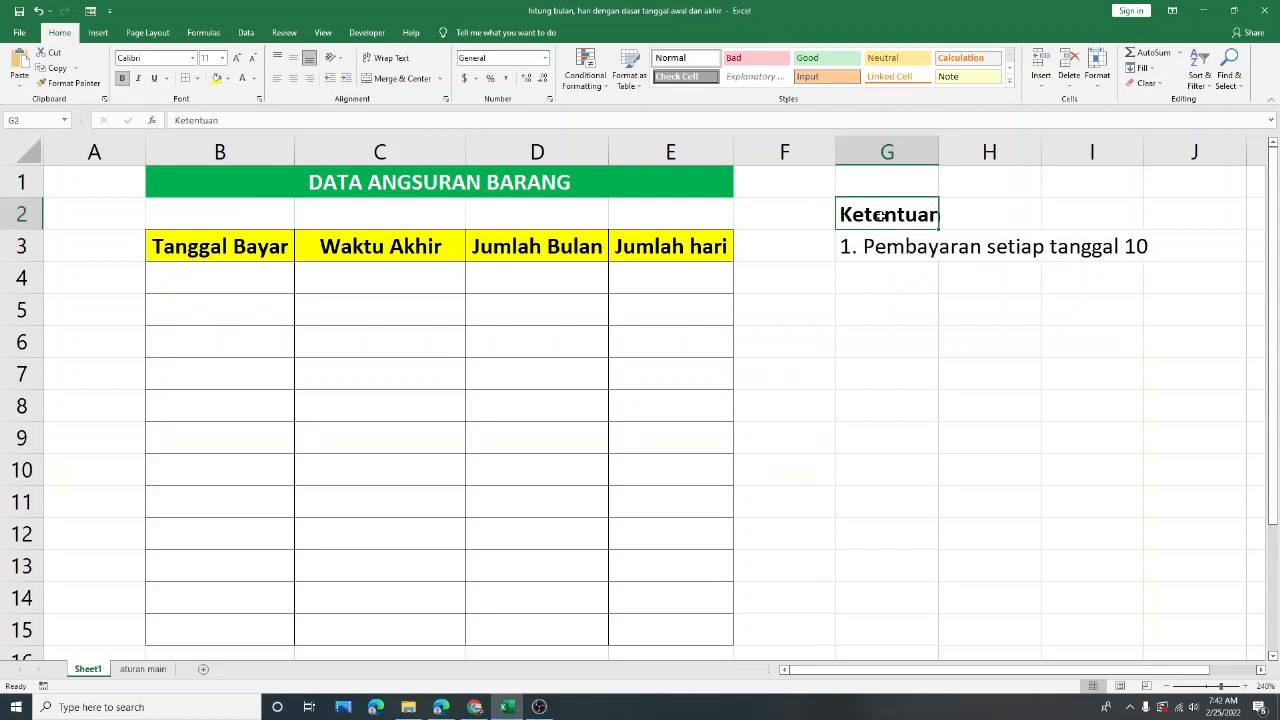
key(ctrl+u)
click(893, 288)
click(888, 254)
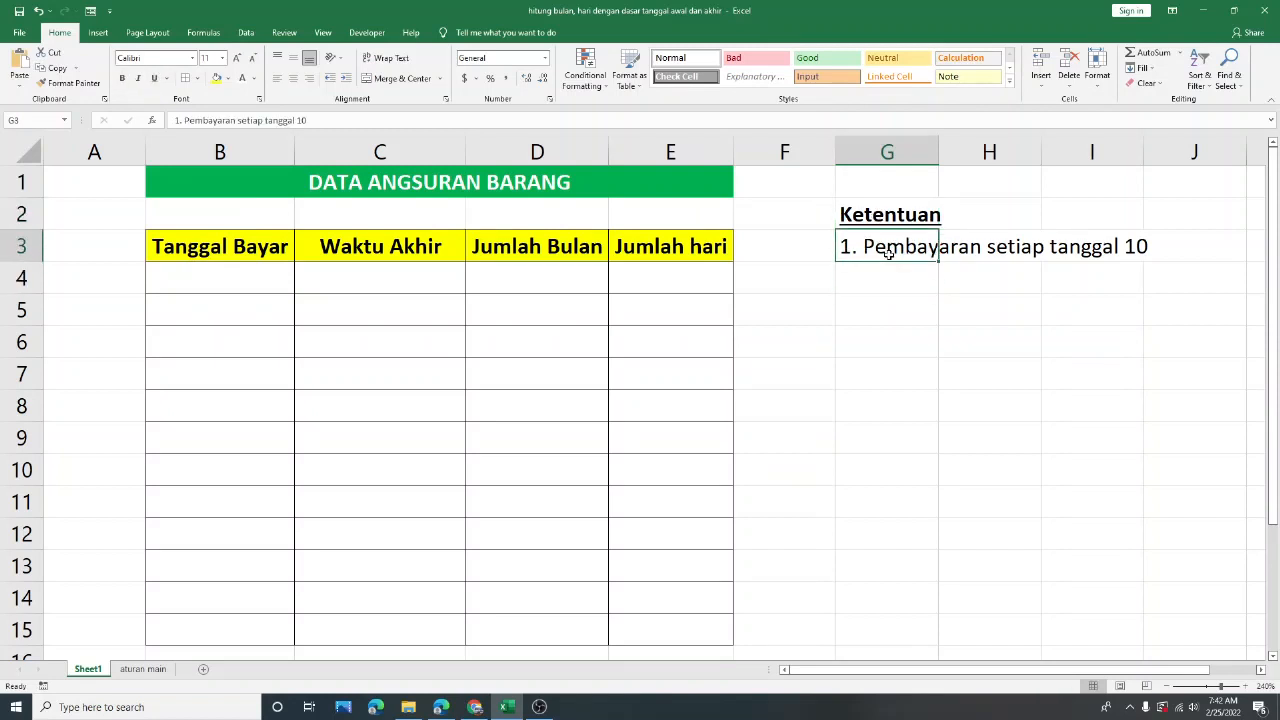
click(1056, 260)
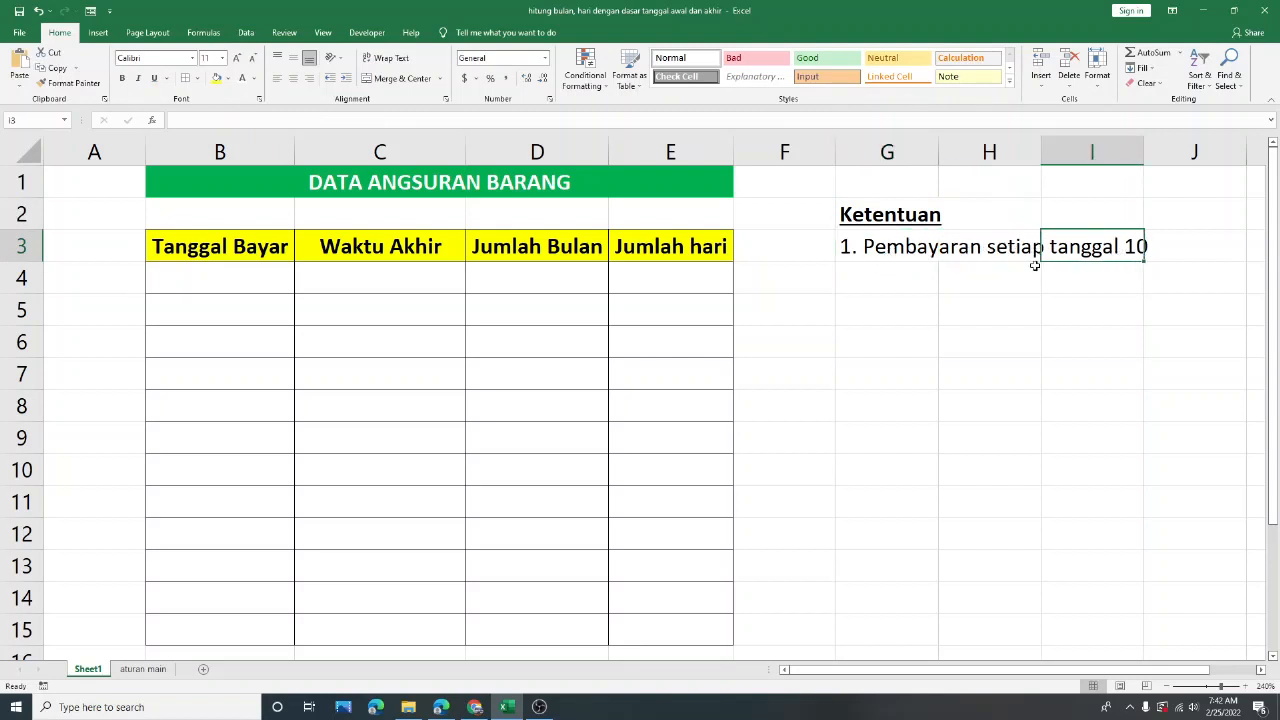
click(426, 244)
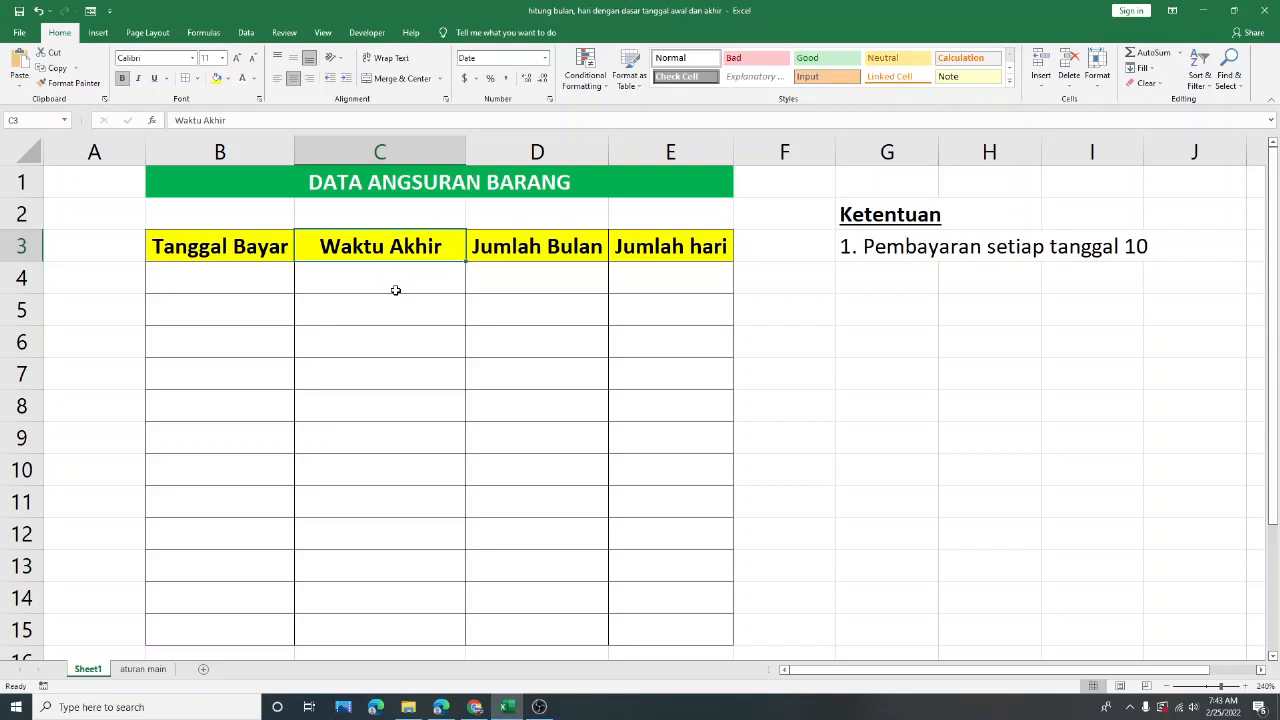
click(340, 217)
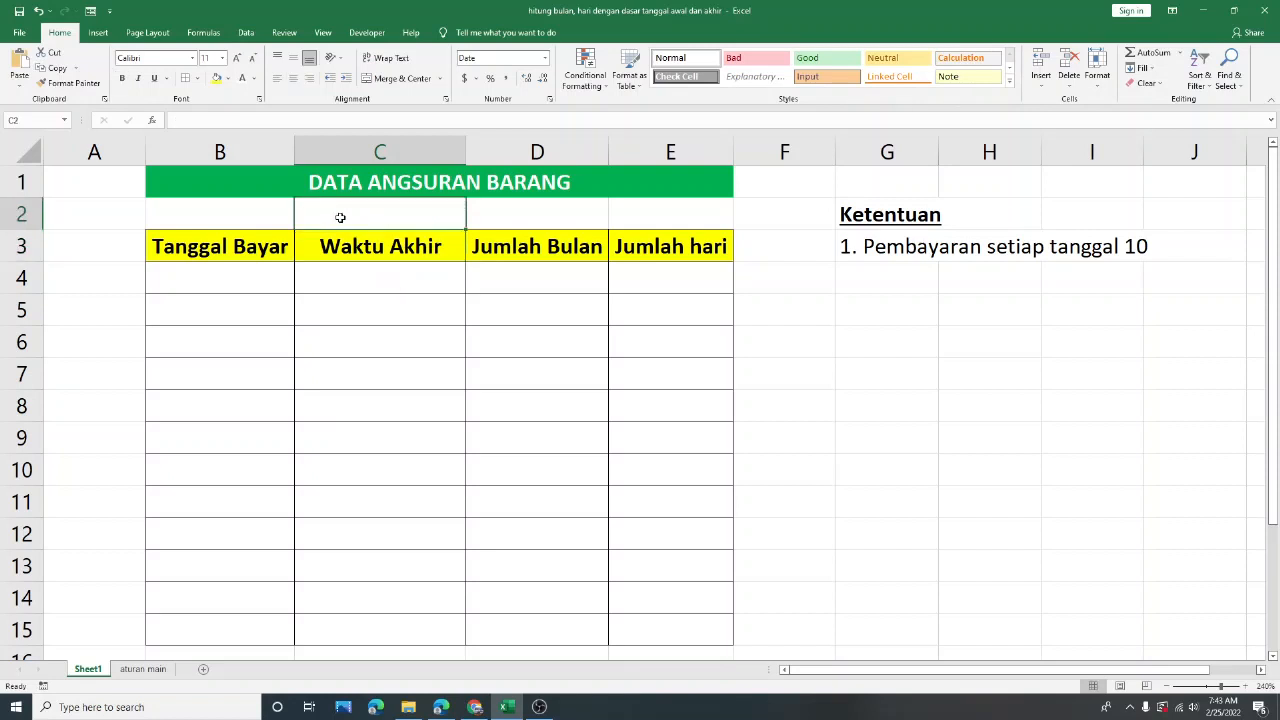
click(257, 214)
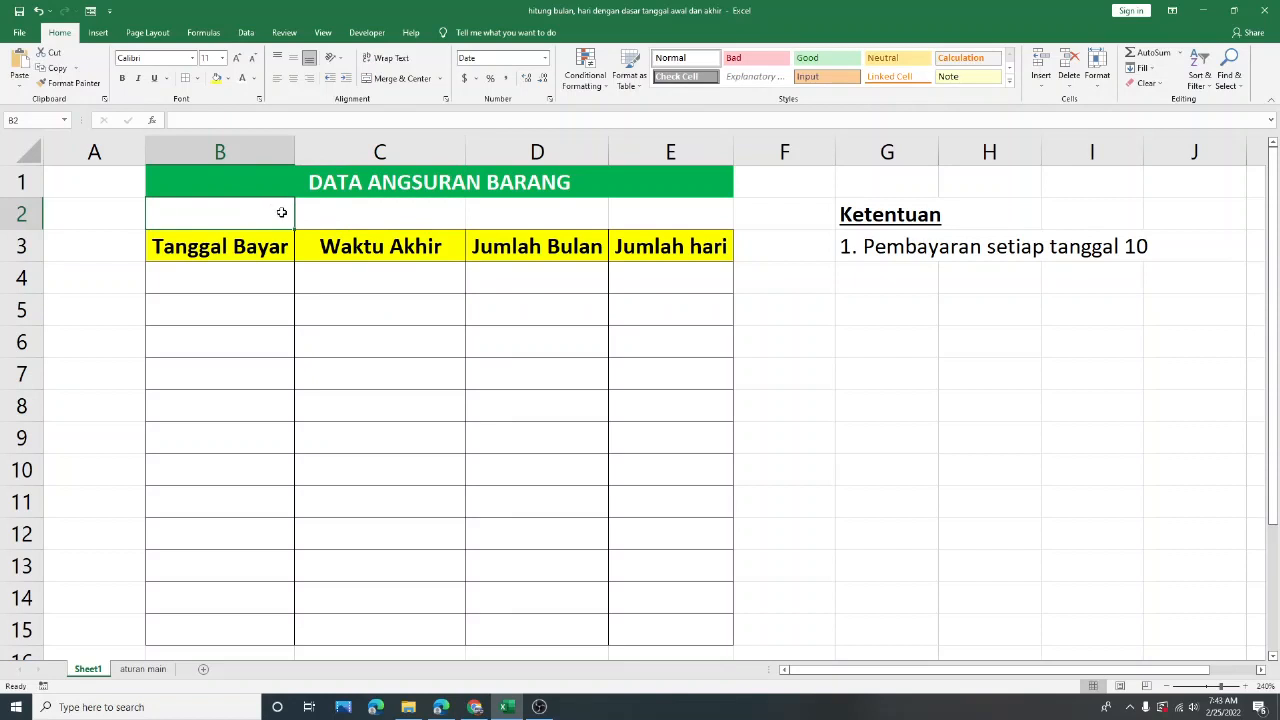
click(345, 214)
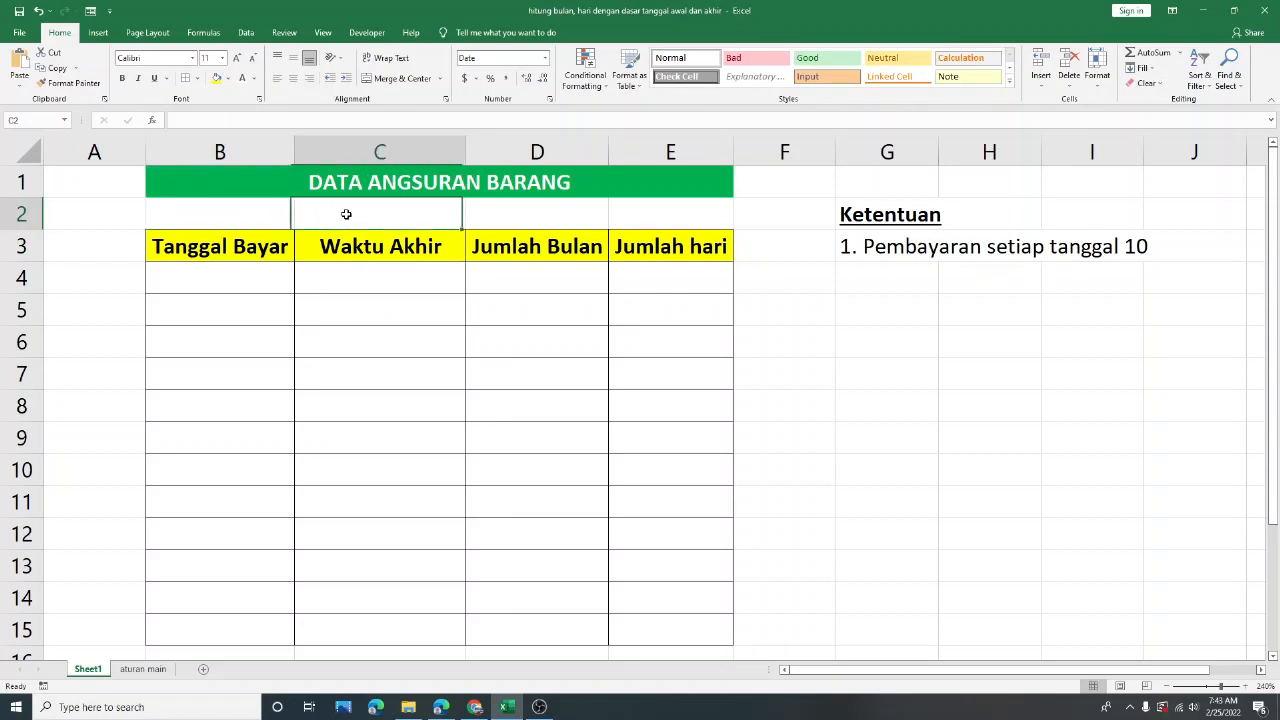
click(370, 273)
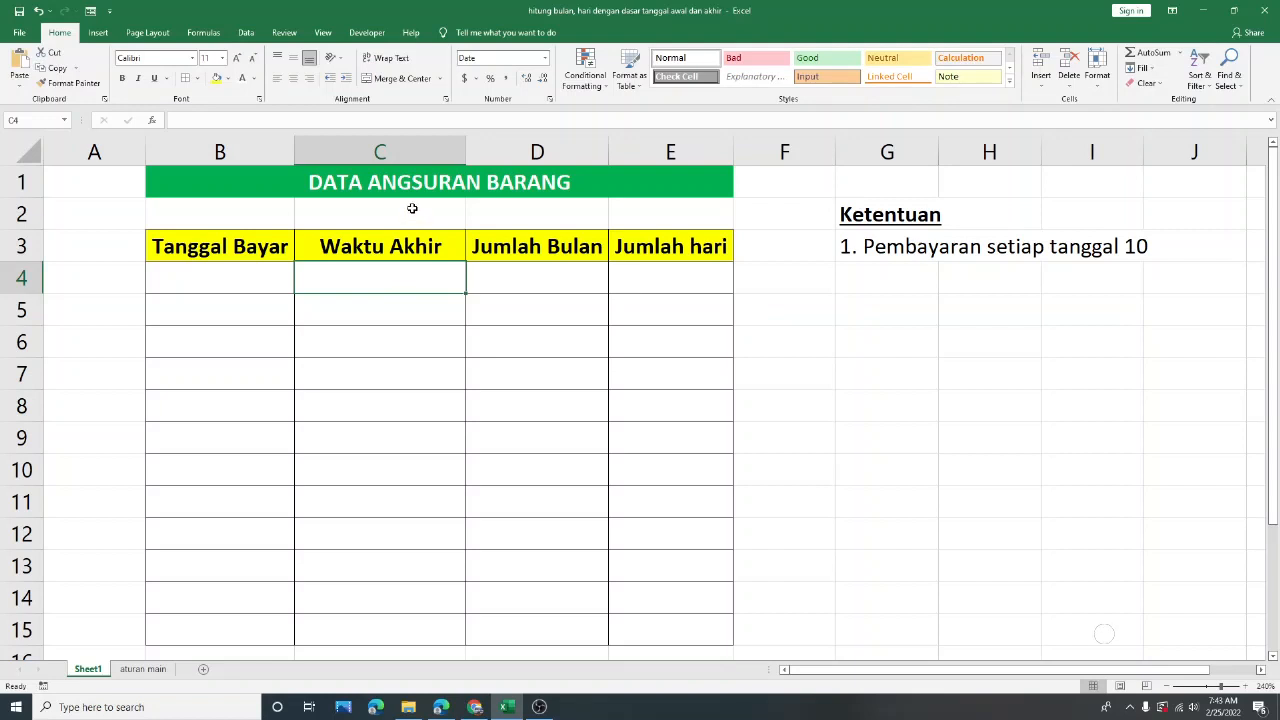
click(419, 146)
click(420, 218)
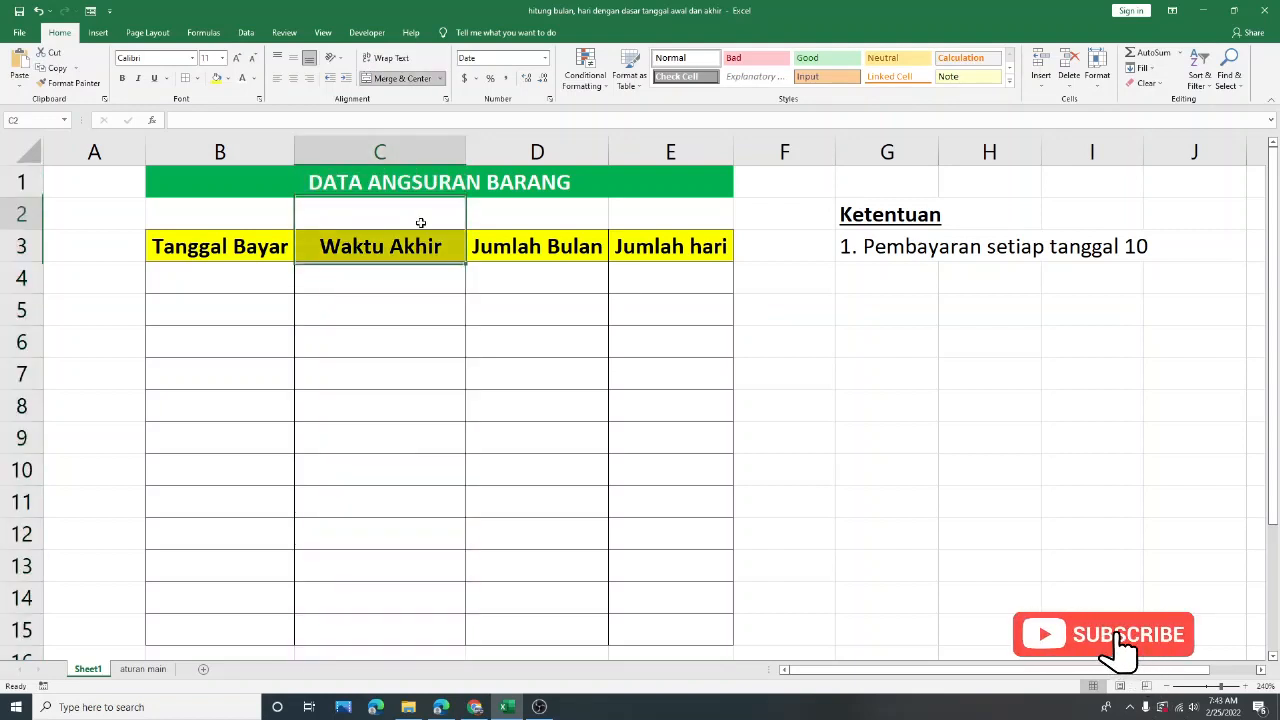
click(538, 273)
drag(569, 277, 566, 615)
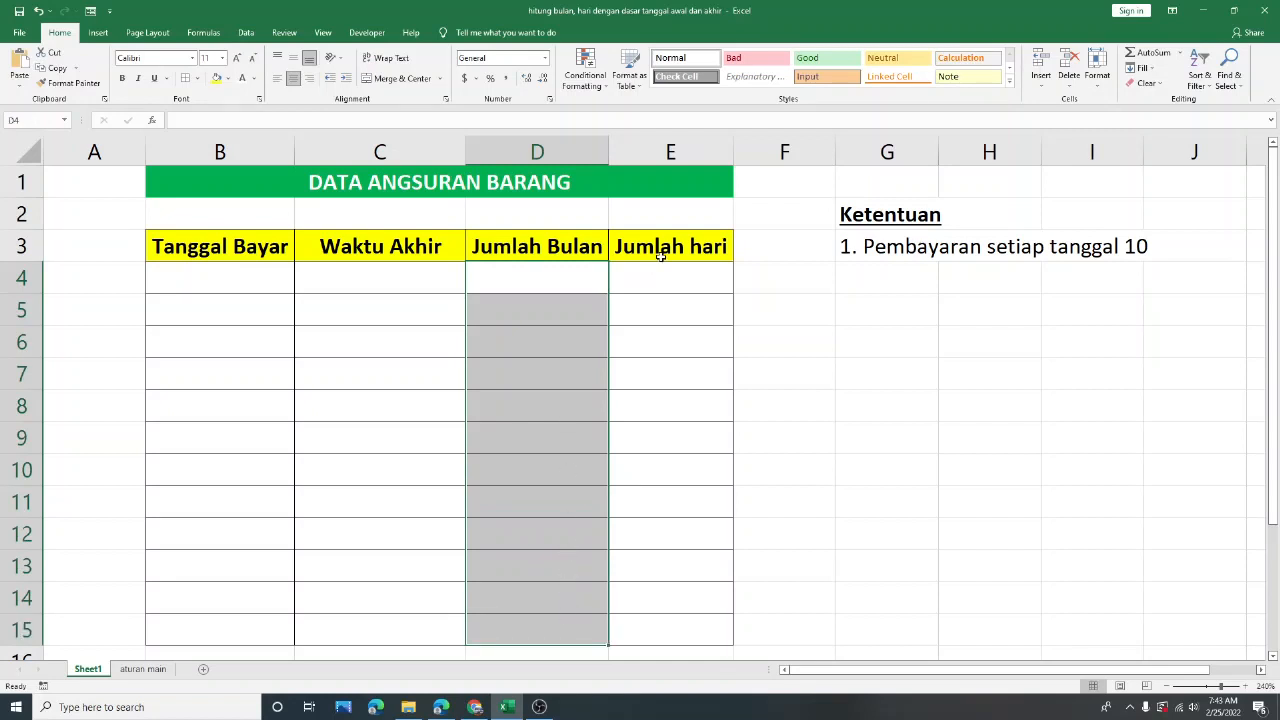
drag(668, 280, 686, 628)
click(590, 370)
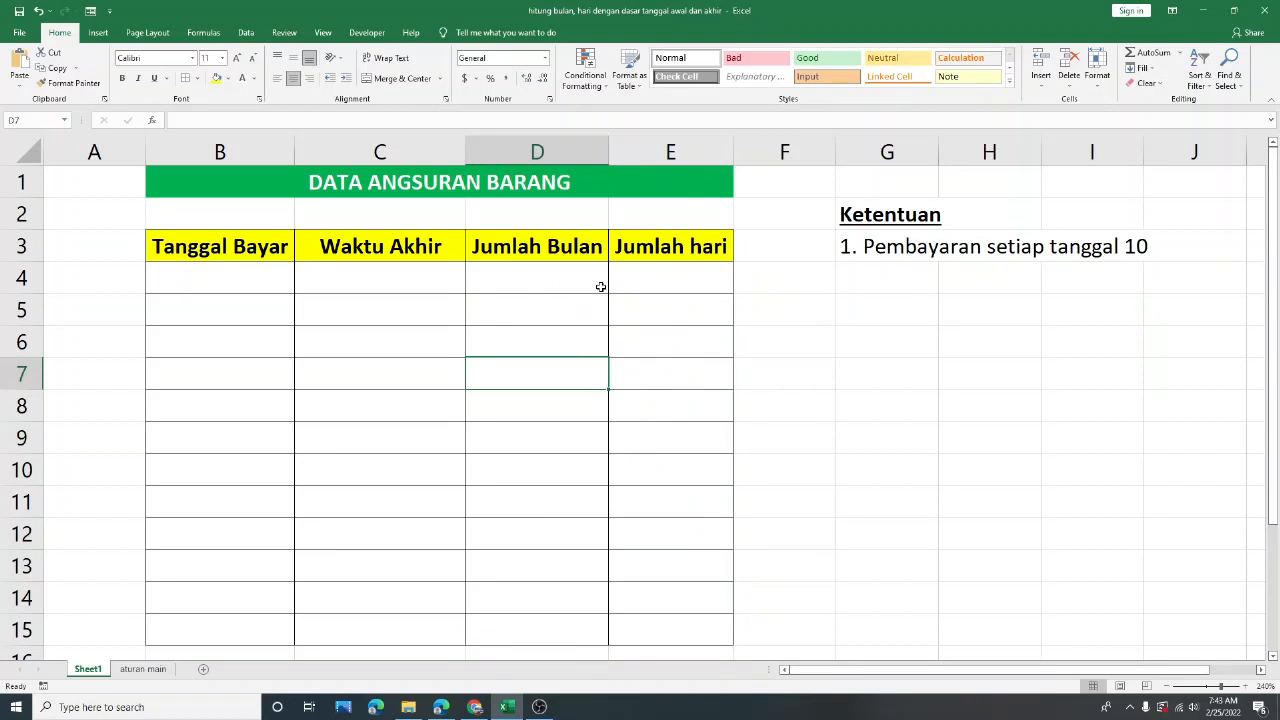
click(217, 278)
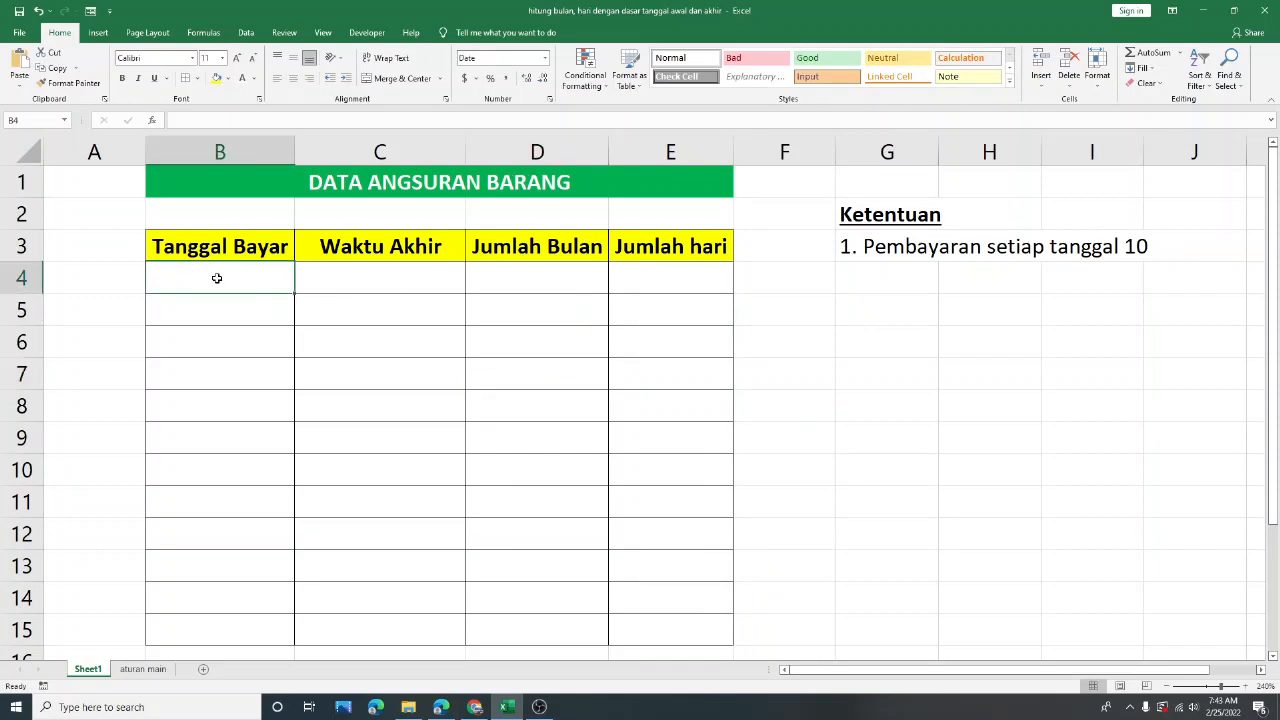
click(368, 281)
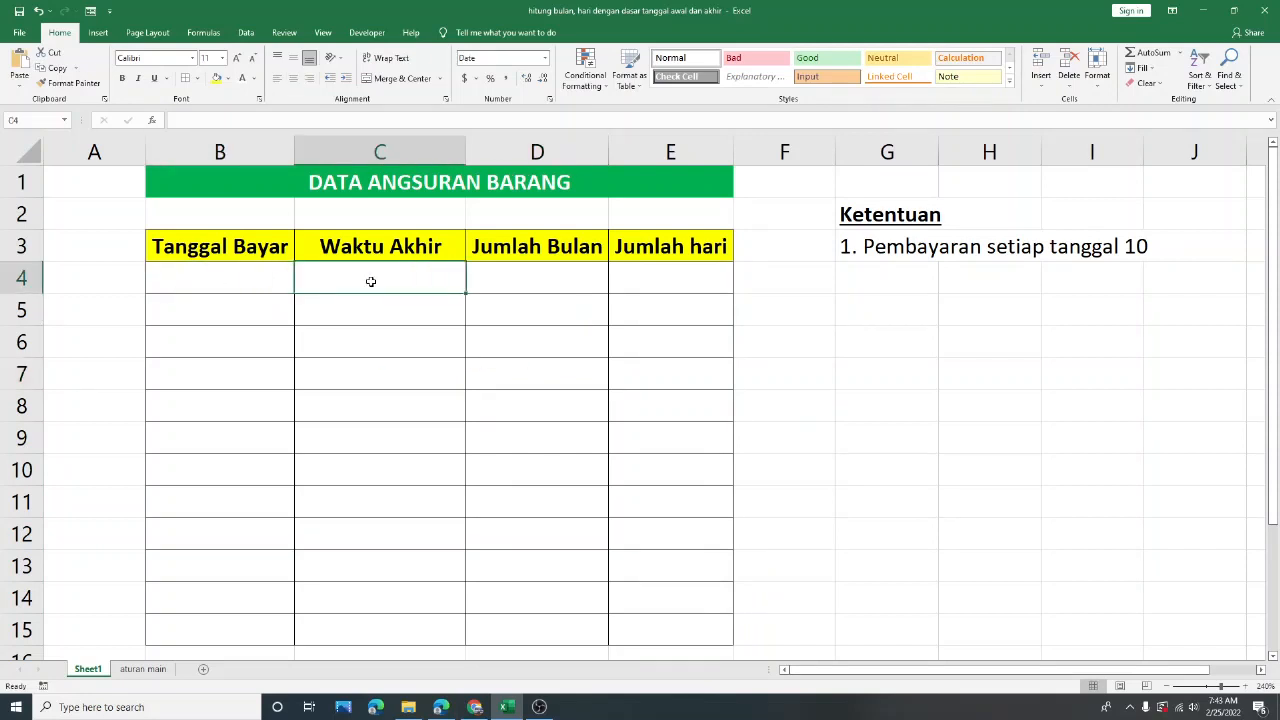
Add the second term "2. Lama Angsuran 2 Tahun" in cell G4 under the Ketentuan heading.
click(896, 279)
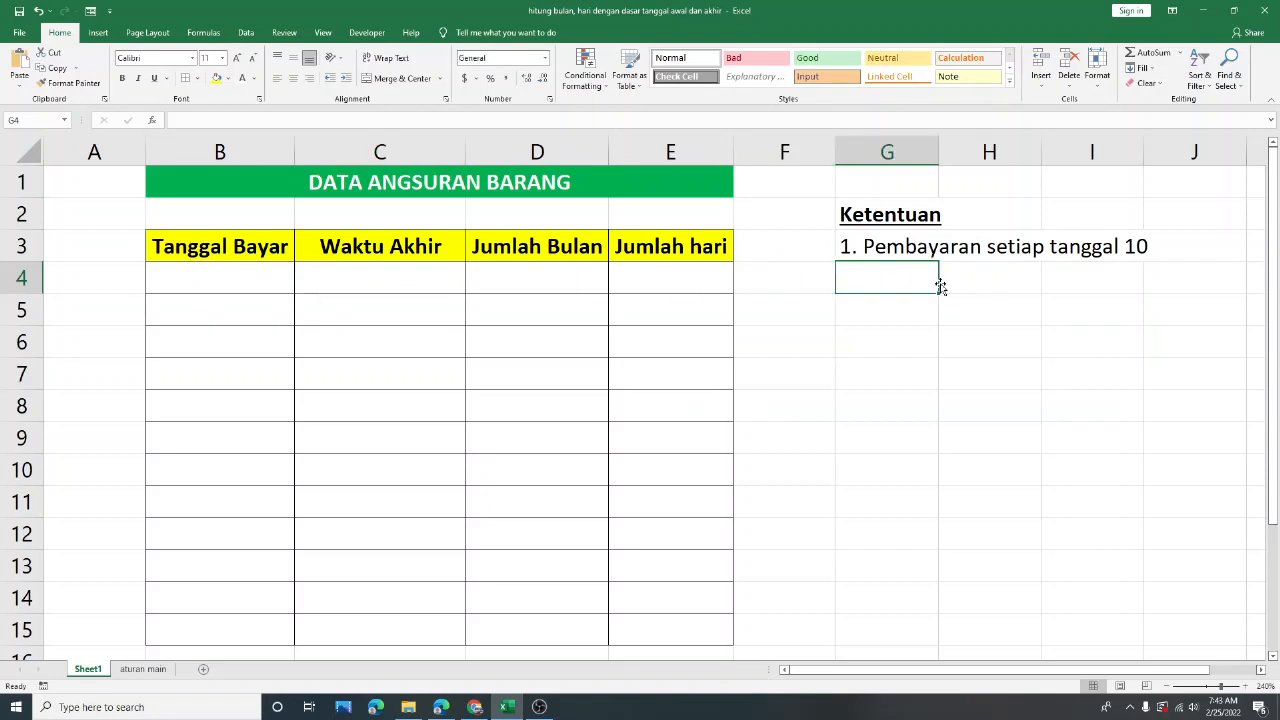
text(2.)
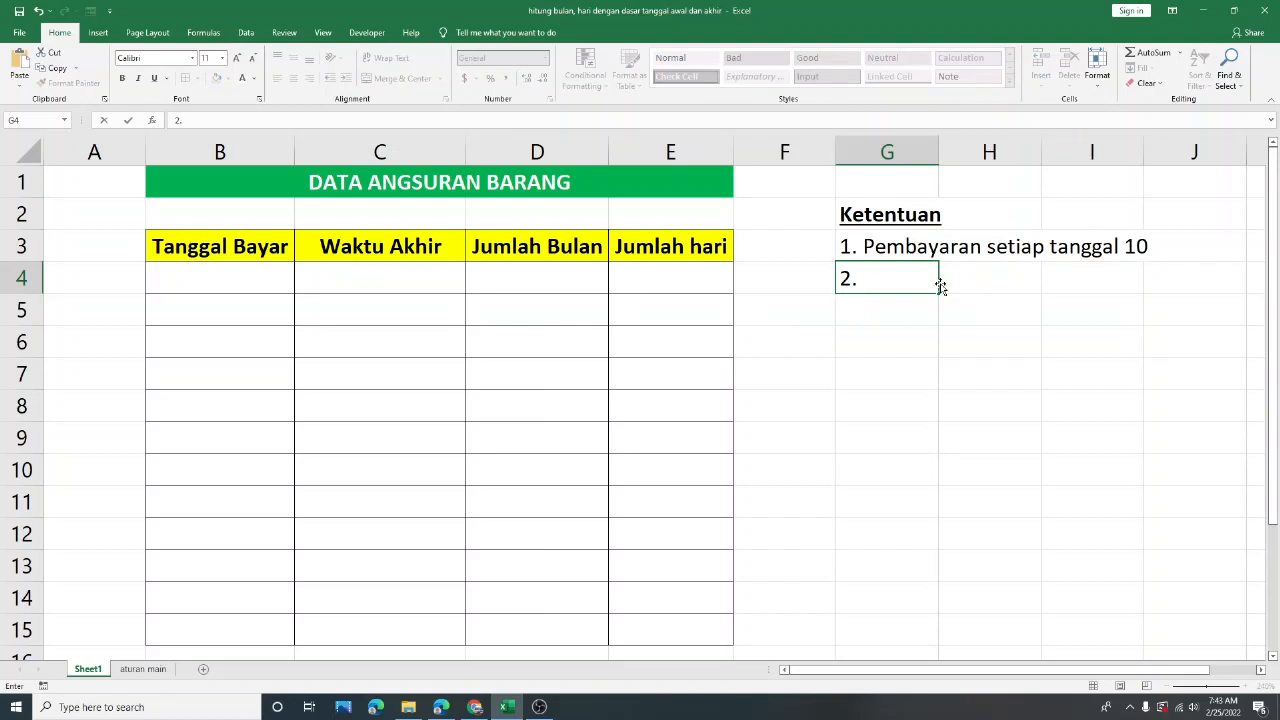
text(Lama Angsuran 2 Tahun)
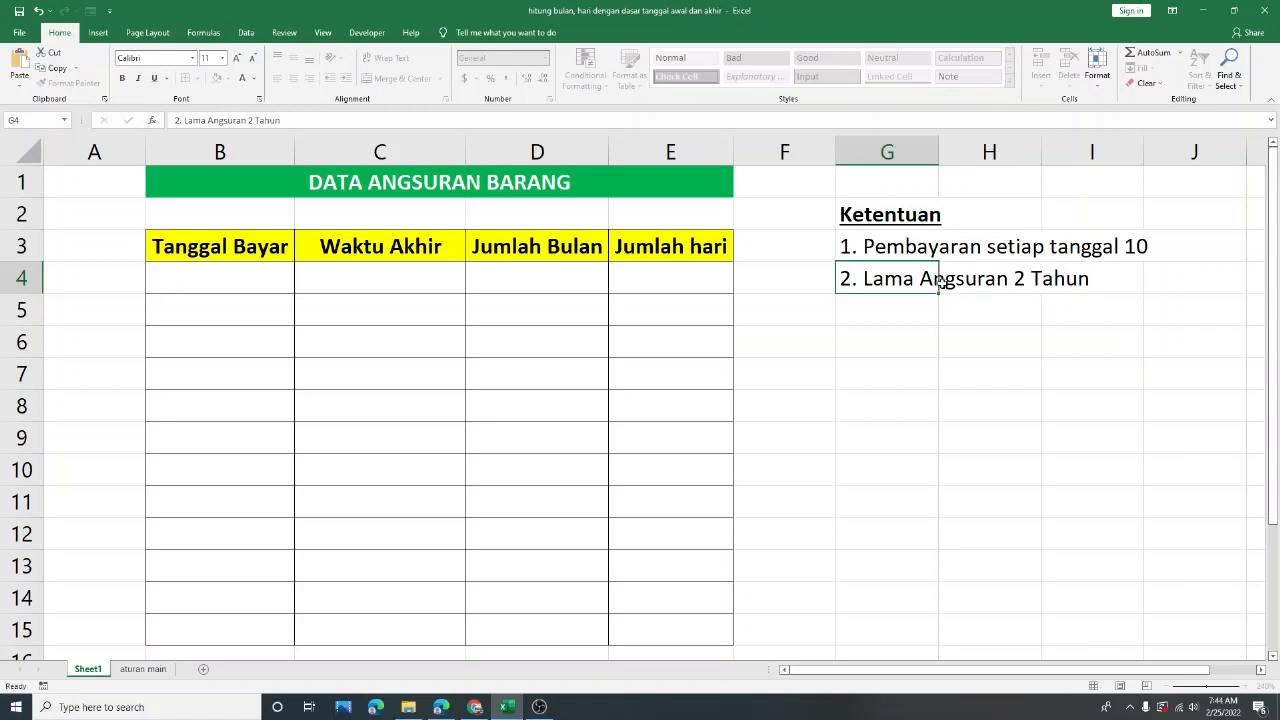
key(Return)
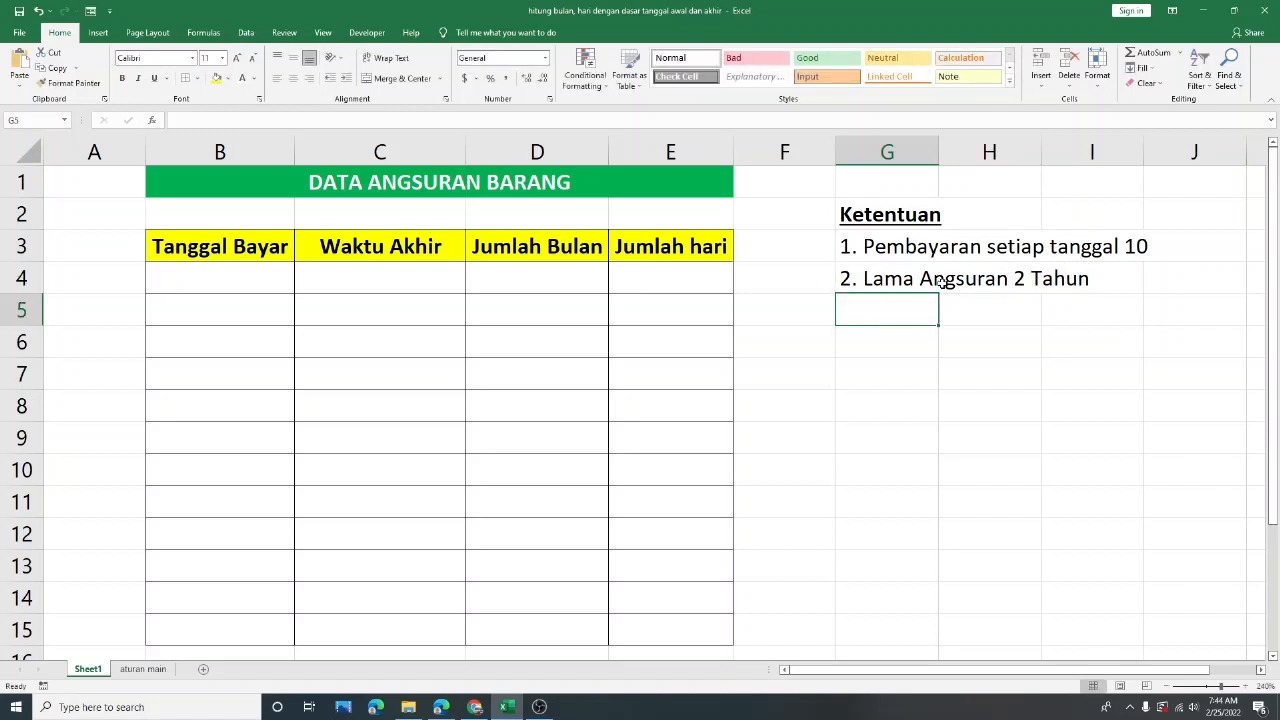
Add the third term "3. Dimulai dari 2 jan 2019 - 2 jan 2022" in cell G5.
text(3. di)
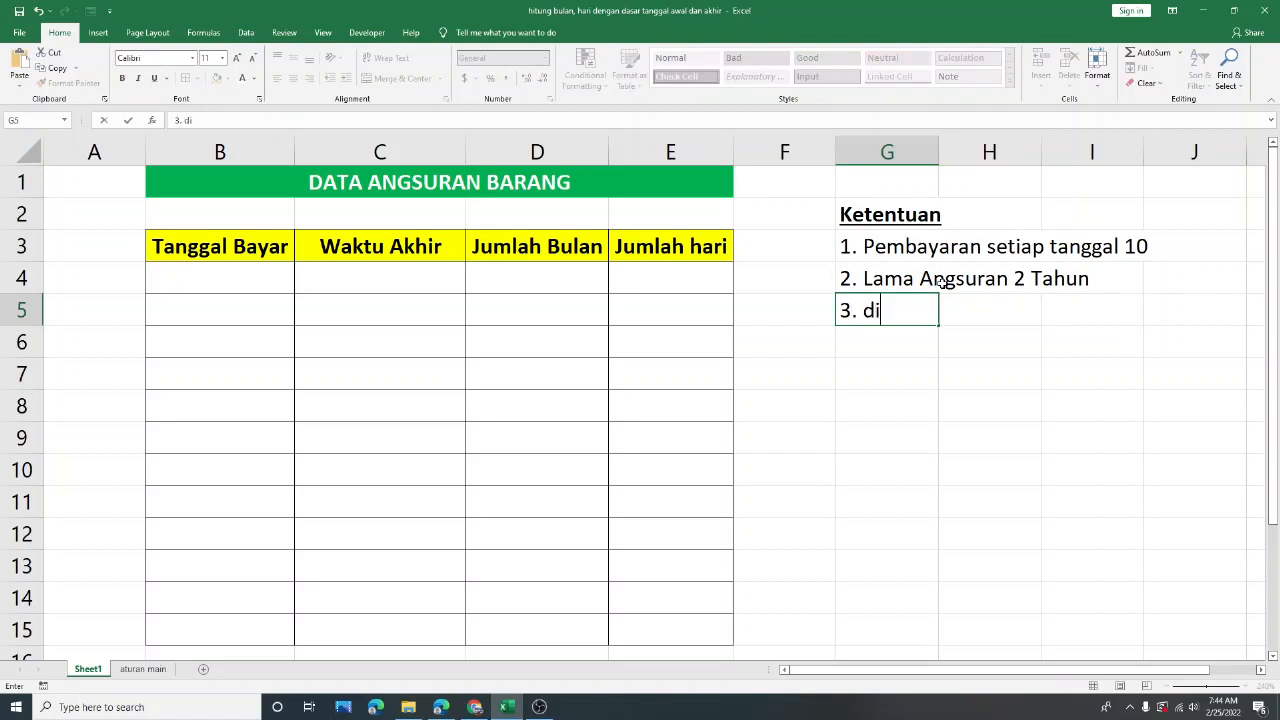
text(mulai dari 2 jan 2)
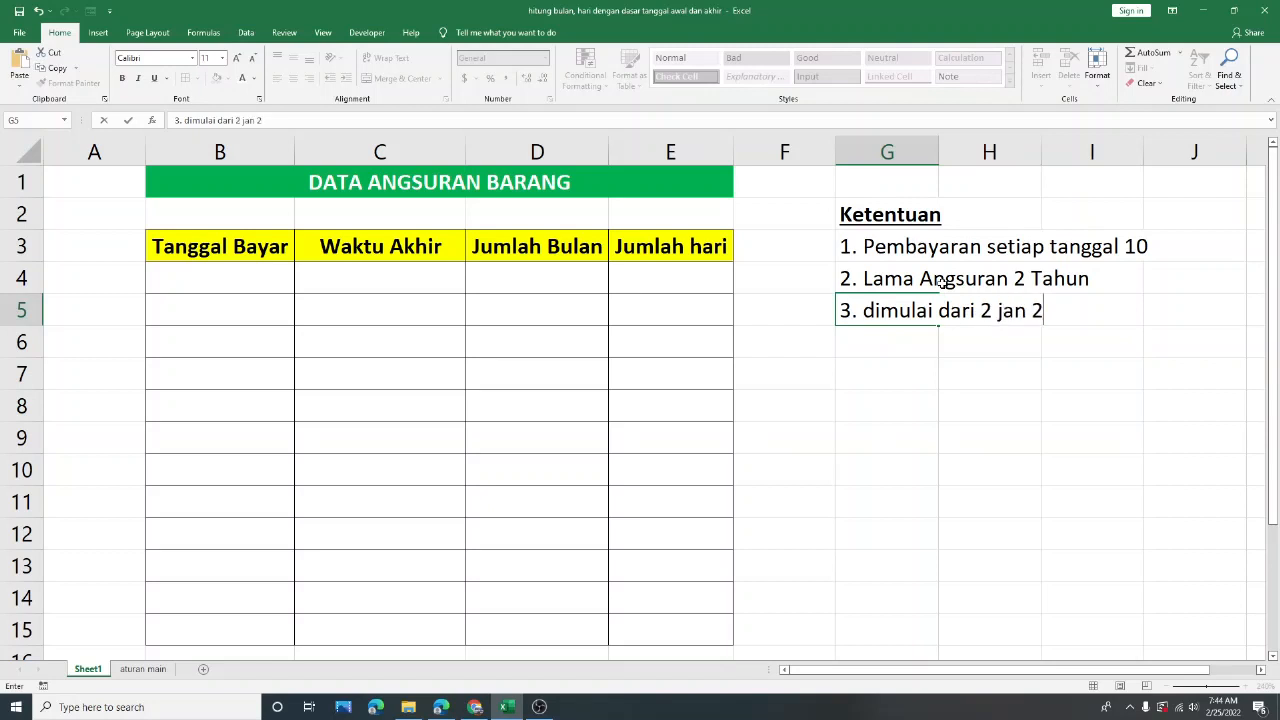
text(019 - 2 jan)
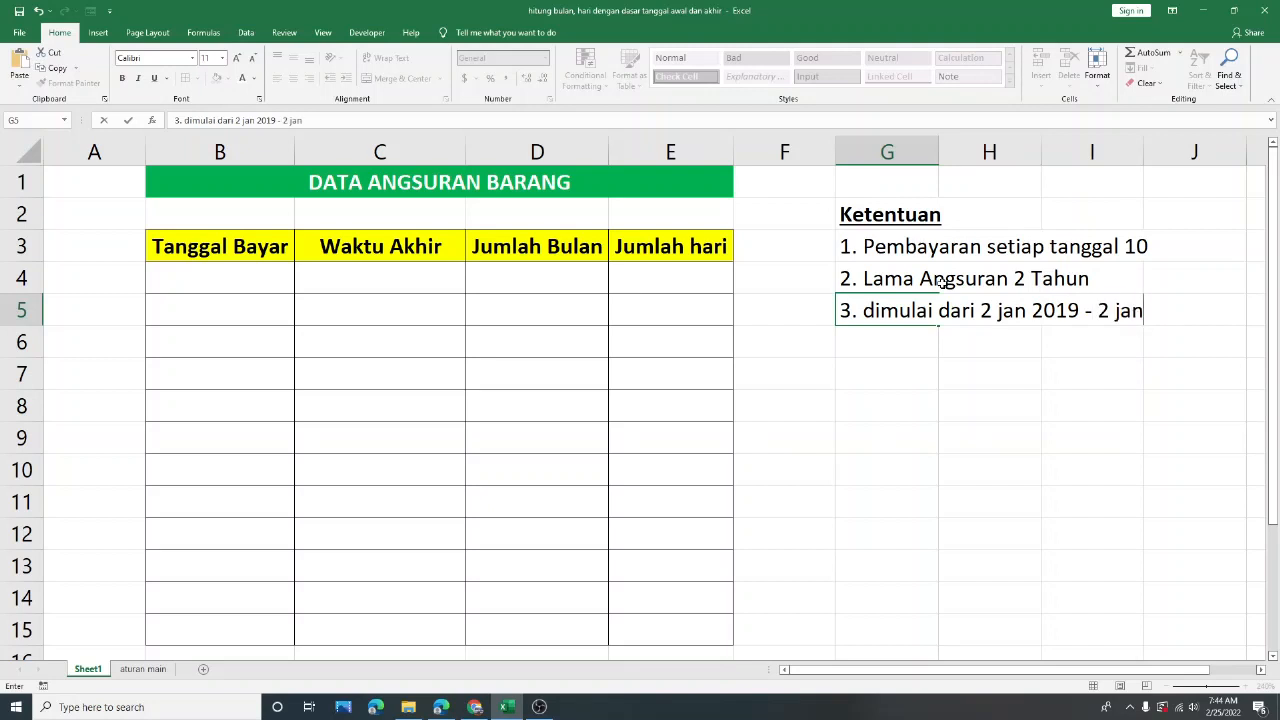
text( 2022)
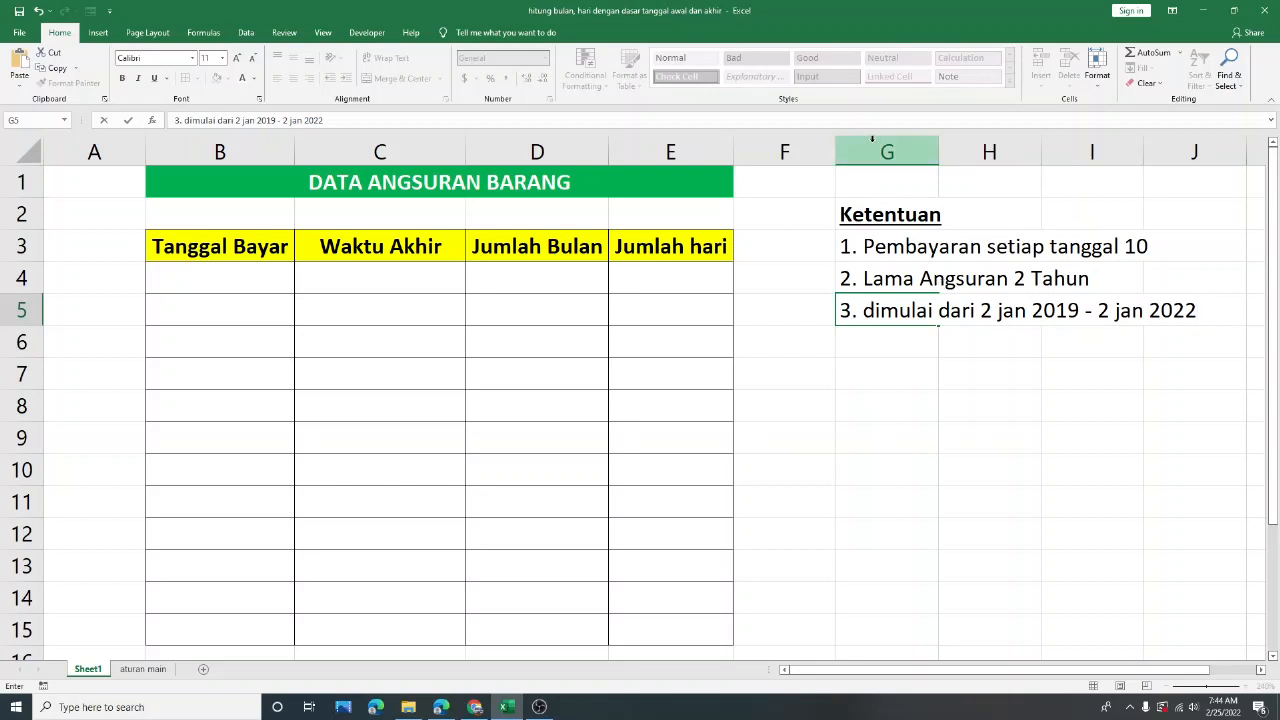
click(871, 307)
key(BackSpace)
text(D)
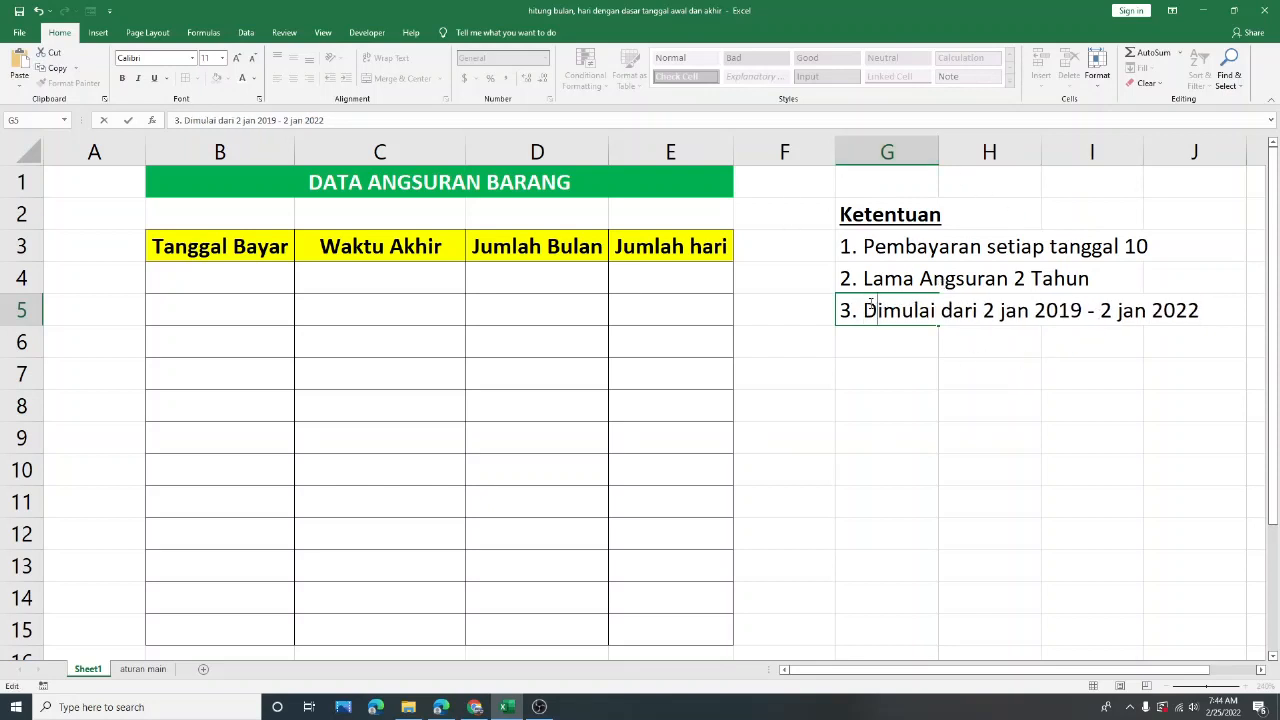
click(957, 433)
drag(895, 247, 1130, 247)
click(866, 278)
drag(866, 278, 1057, 285)
click(900, 313)
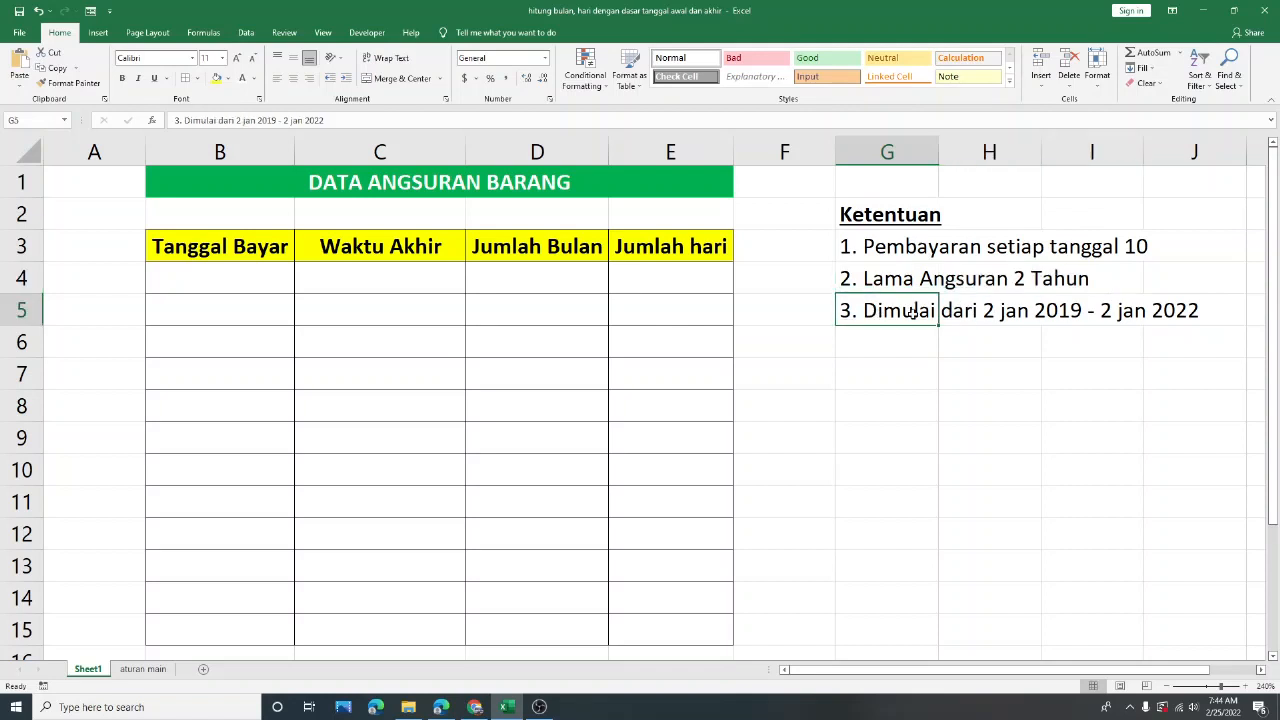
click(1002, 310)
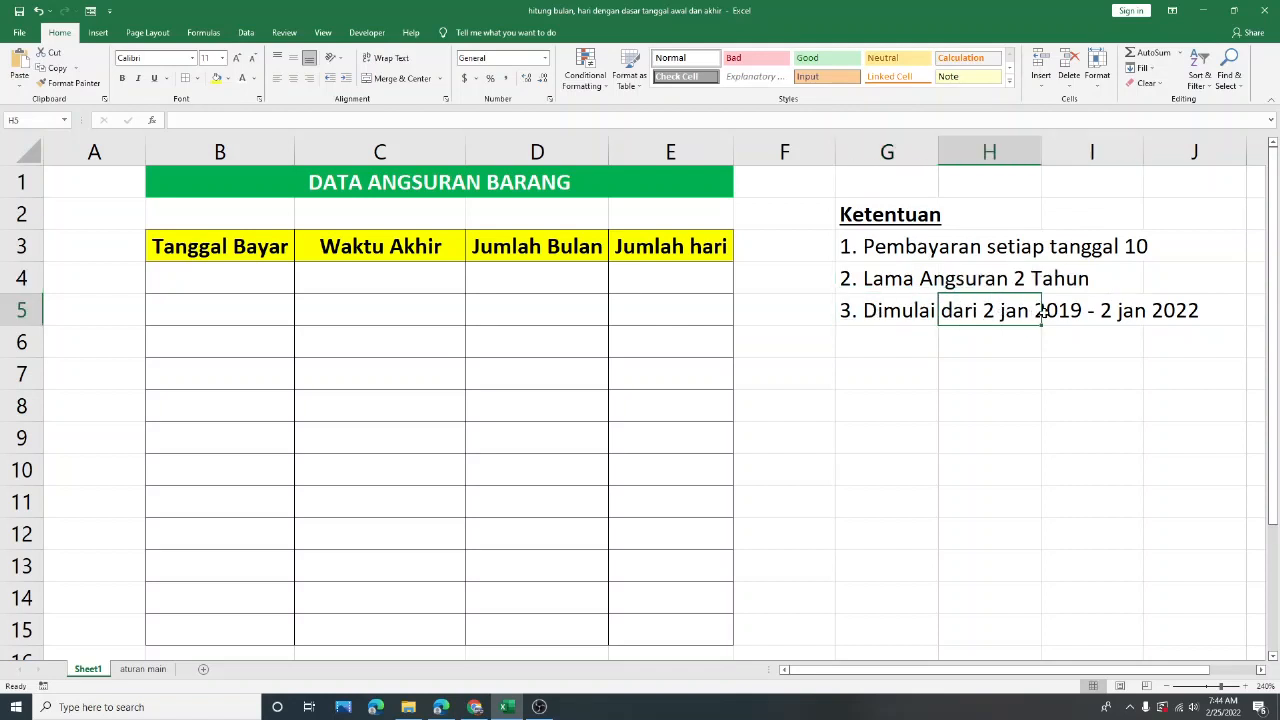
double_click(838, 310)
drag(990, 311, 1194, 311)
click(1154, 375)
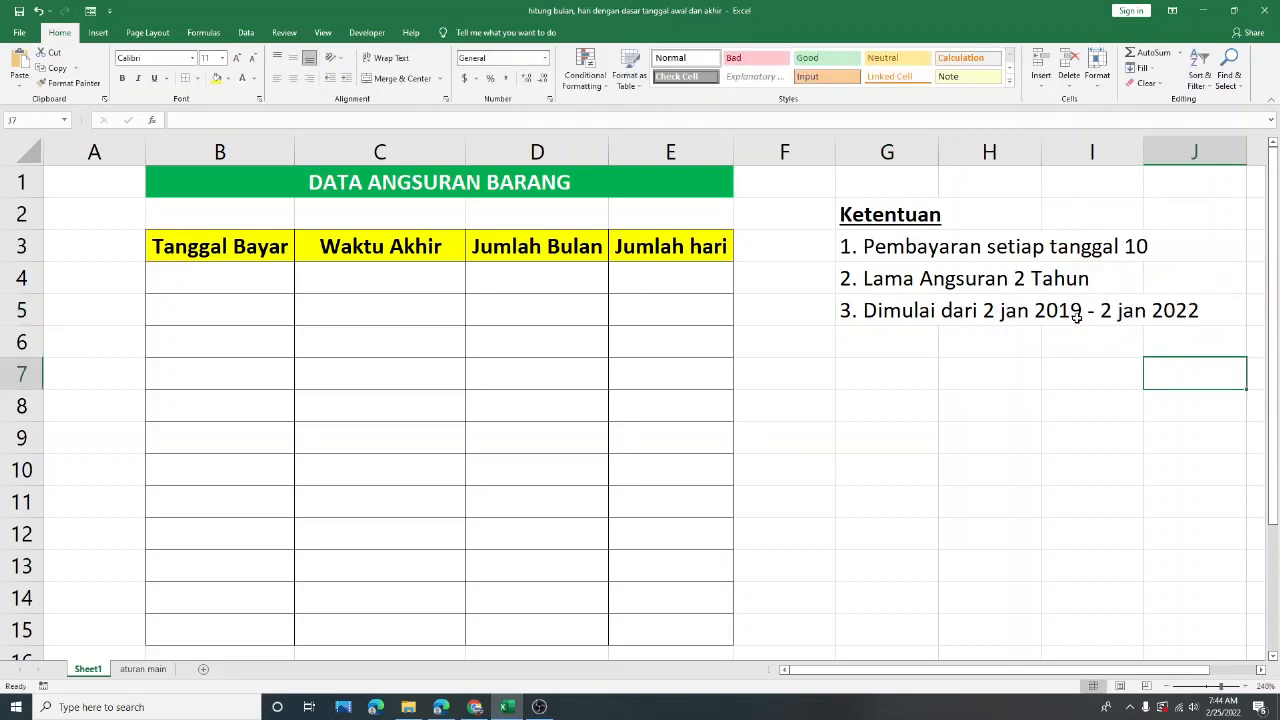
Enter the end date 2 jan 2022 in cell C4 of the Waktu Akhir column.
click(373, 280)
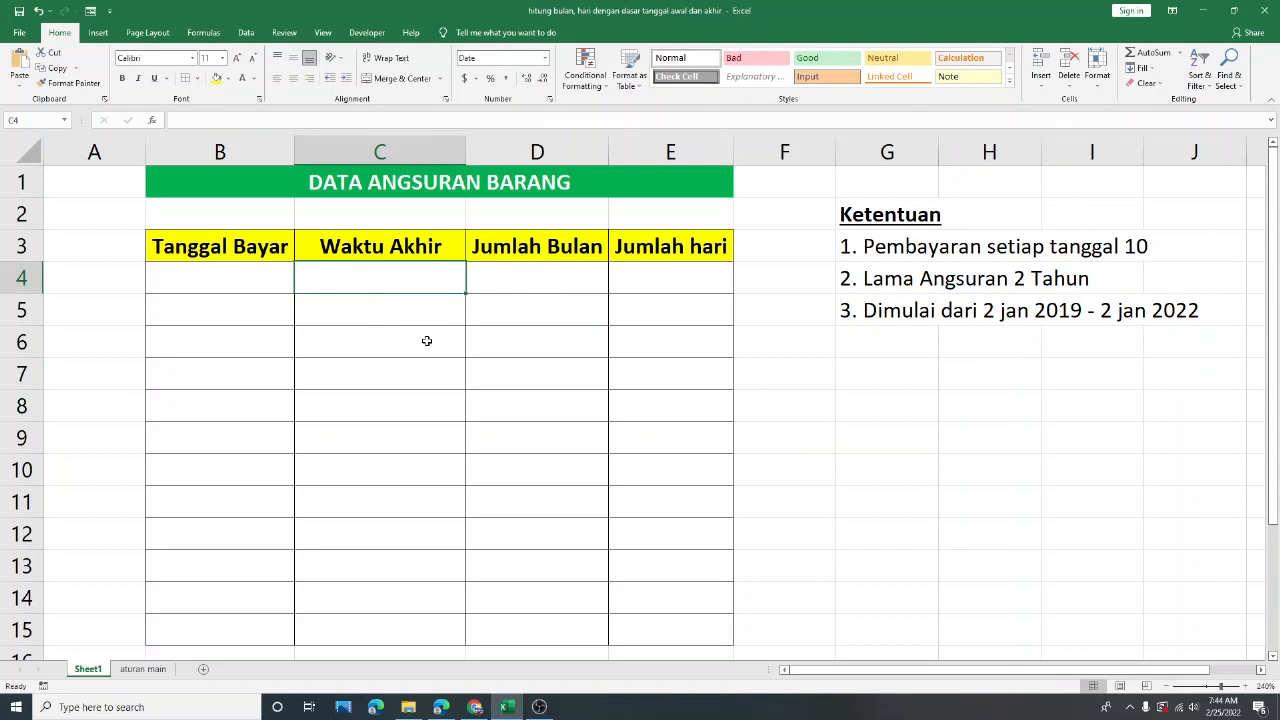
text(2 jan 2022)
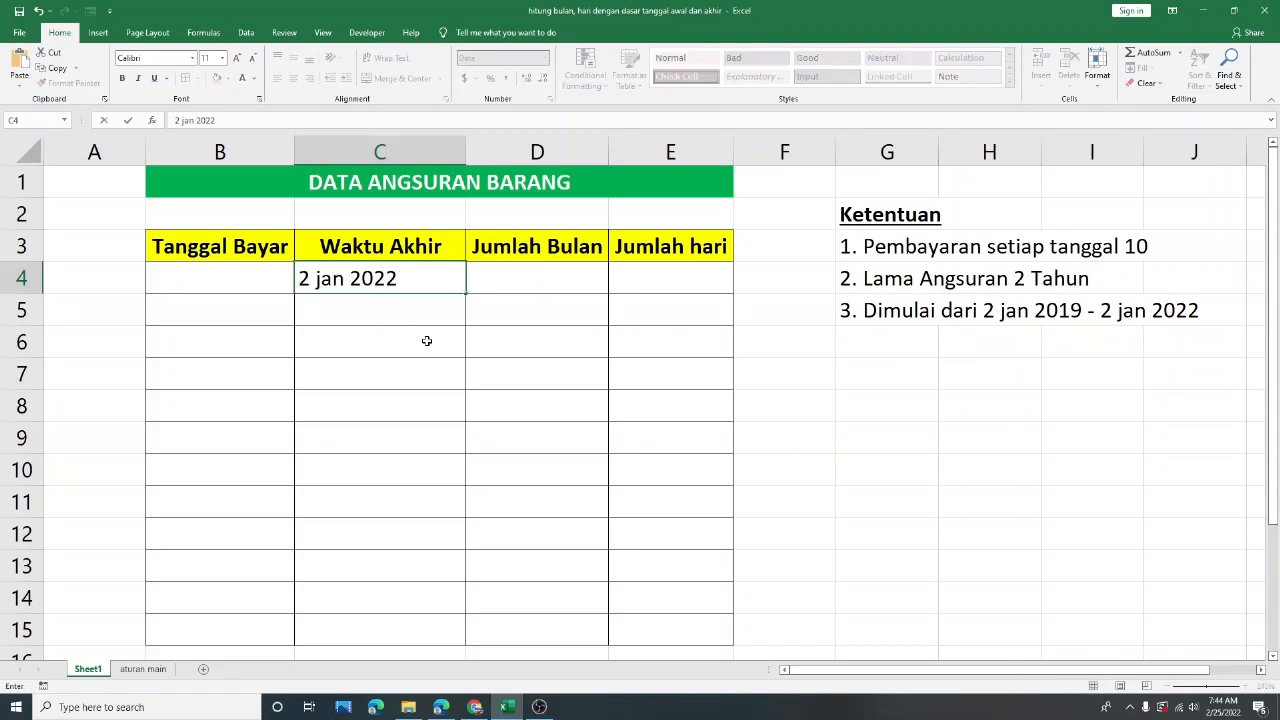
key(Return)
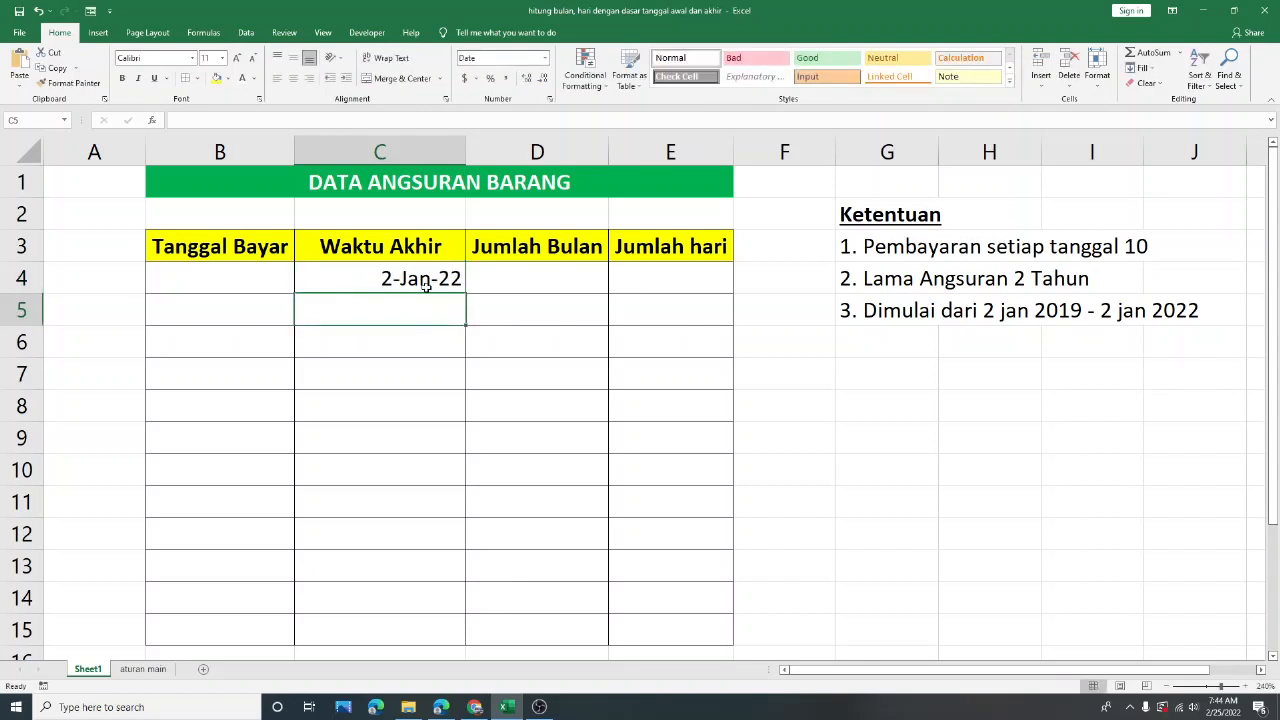
click(425, 286)
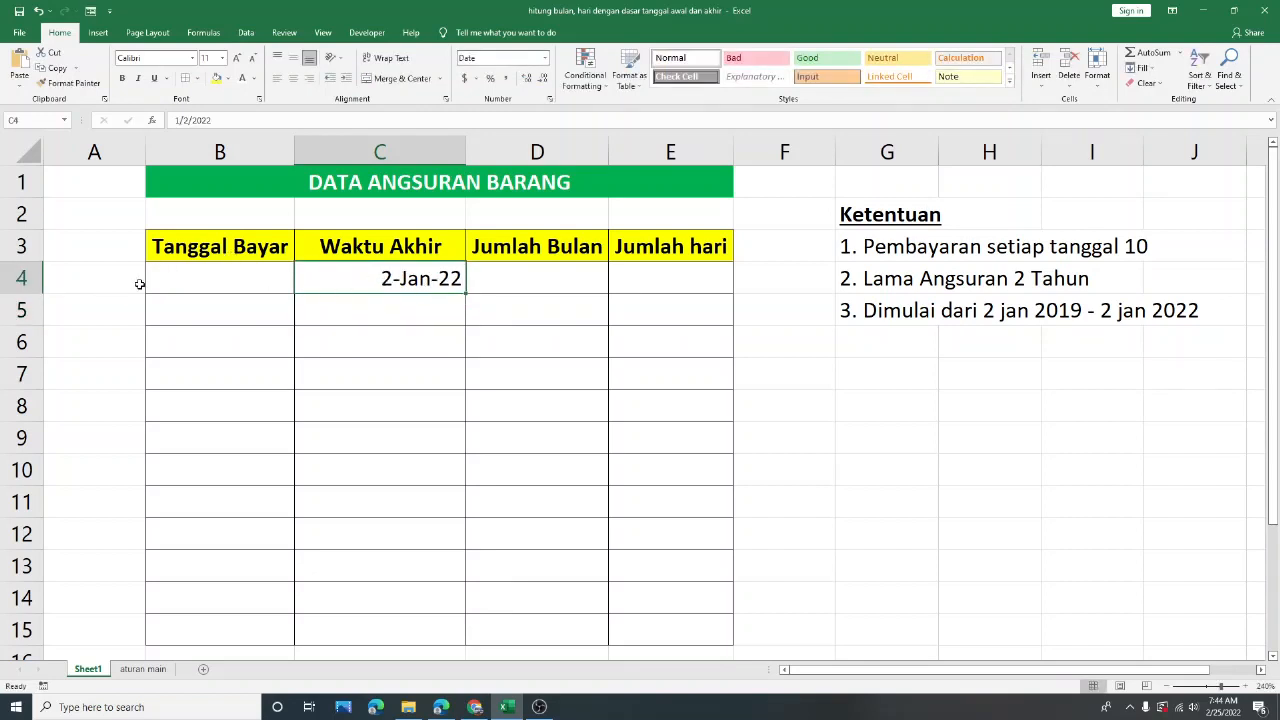
drag(210, 276, 669, 276)
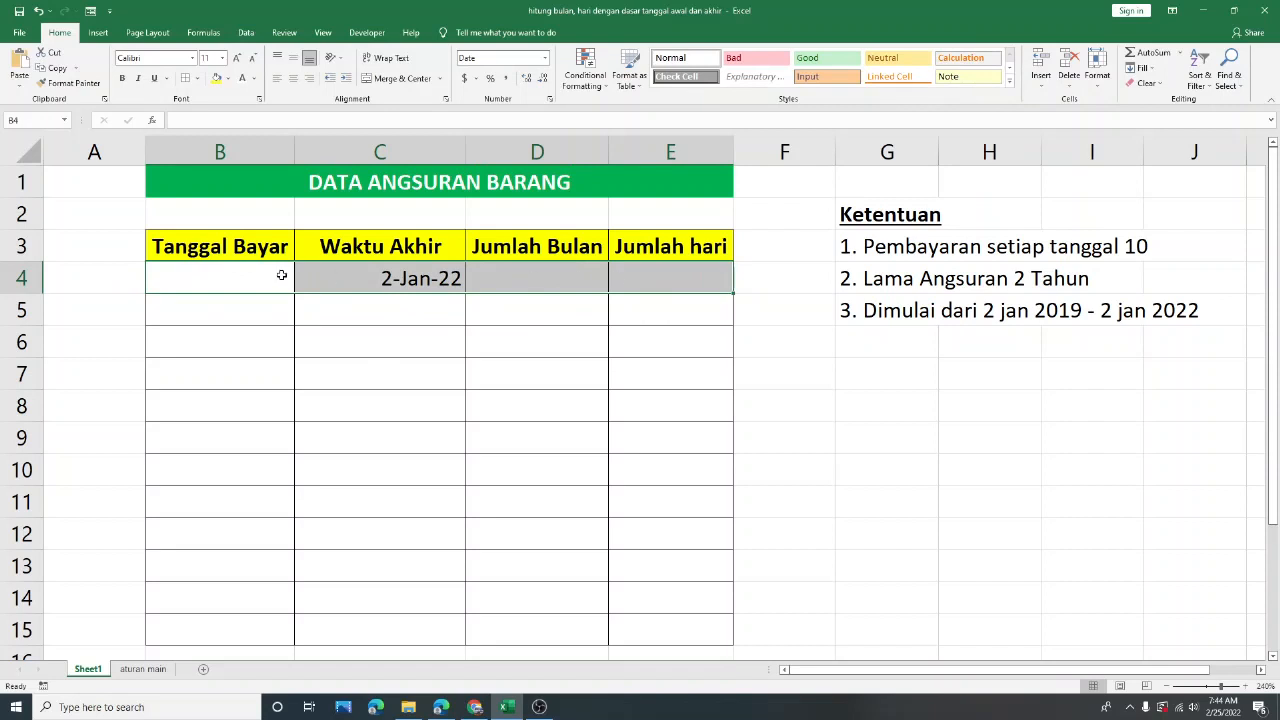
Add the column header "Nama" in cell A3 and give it a yellow fill.
click(106, 252)
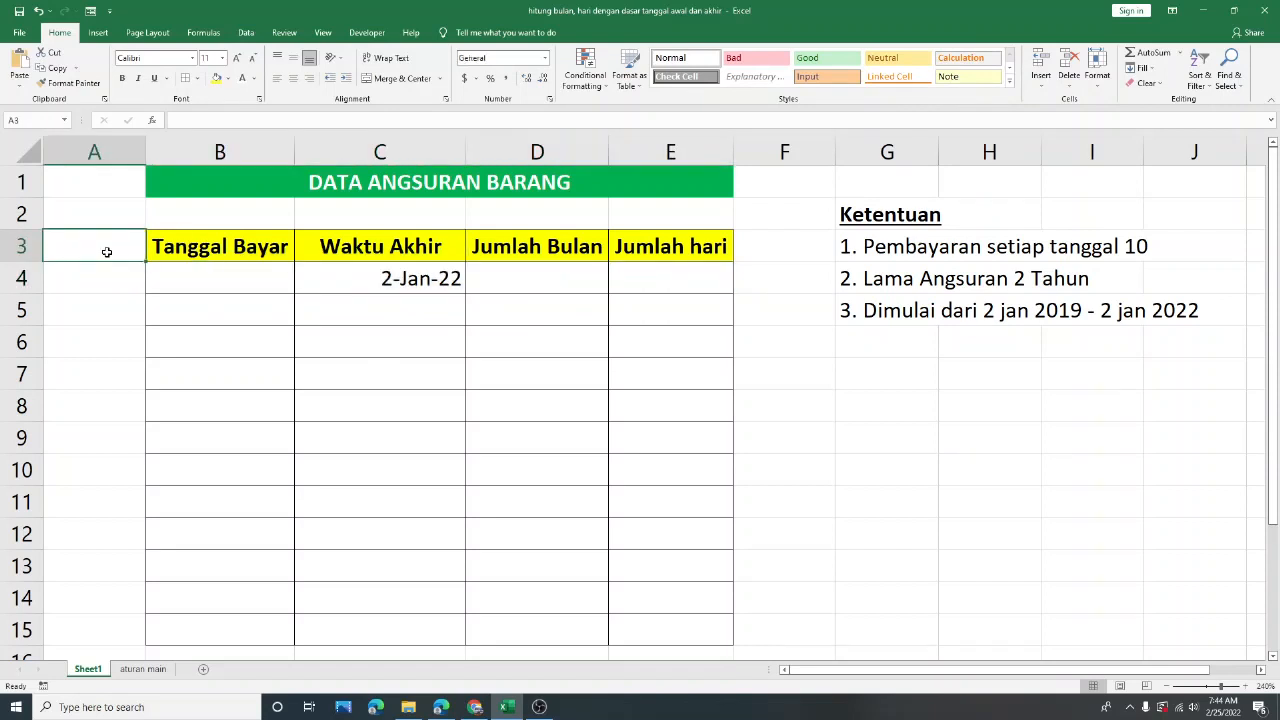
text(nama)
key(BackSpace)
key(BackSpace)
key(BackSpace)
key(BackSpace)
text(NAMA)
key(BackSpace)
key(BackSpace)
key(BackSpace)
text(ama)
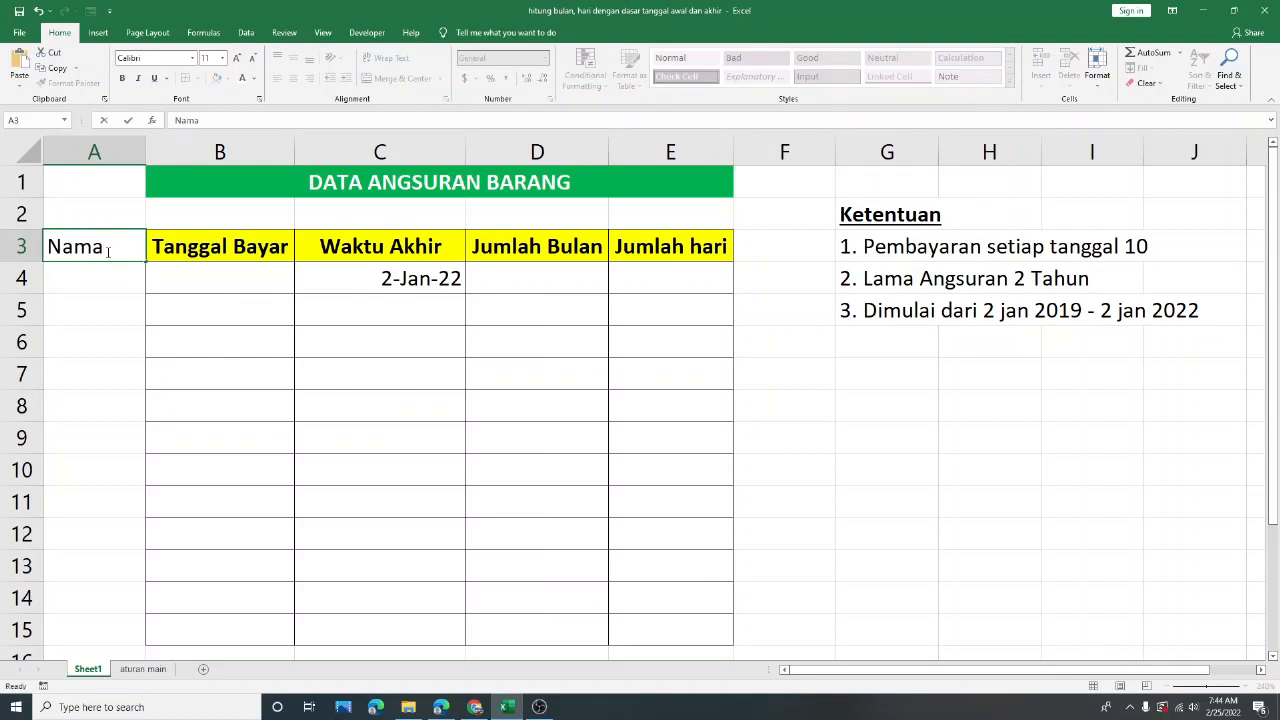
key(Return)
click(118, 238)
click(216, 78)
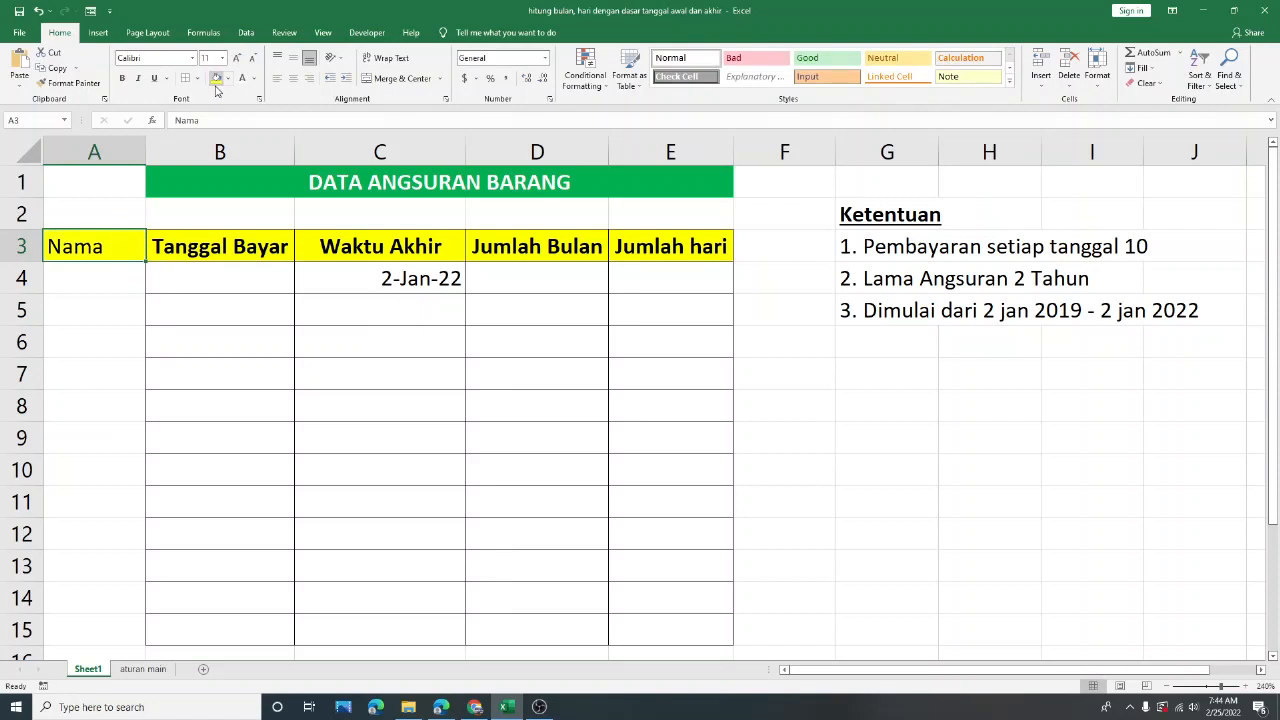
Fill the Nama column with twelve customer first names, one per row, in cells A4 to A15.
click(113, 274)
text(bejo)
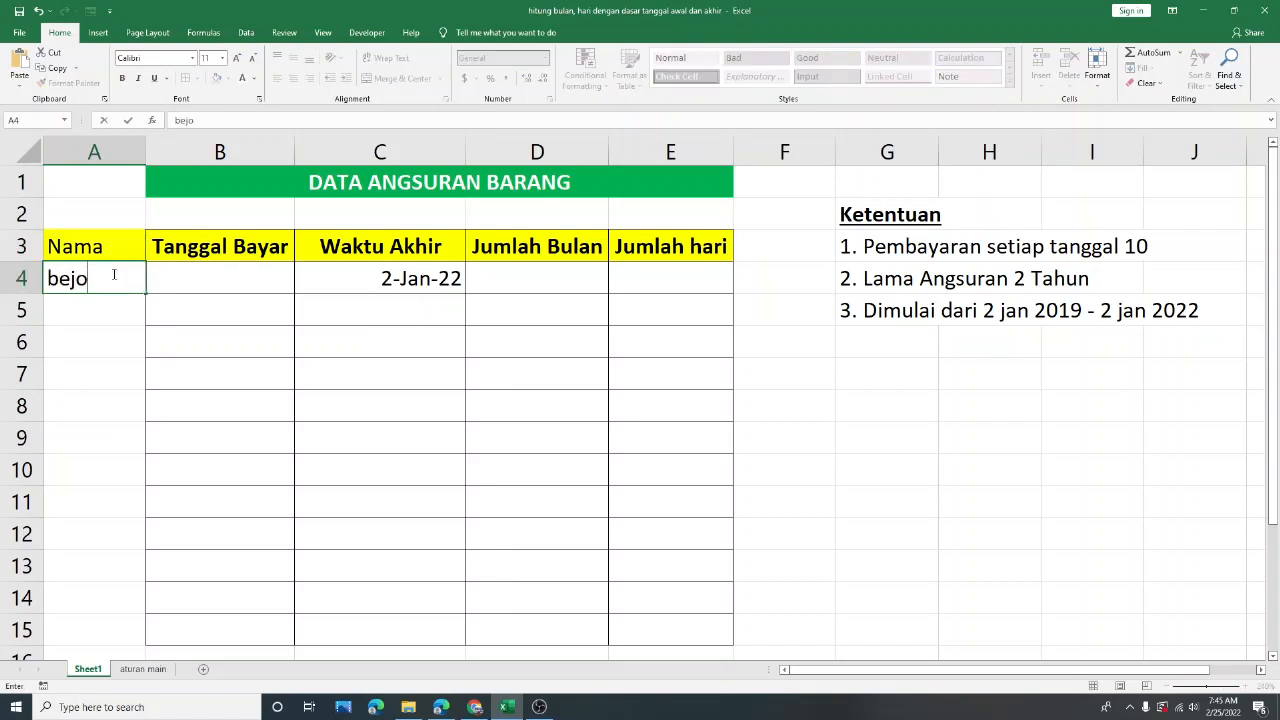
key(Return)
text(siti)
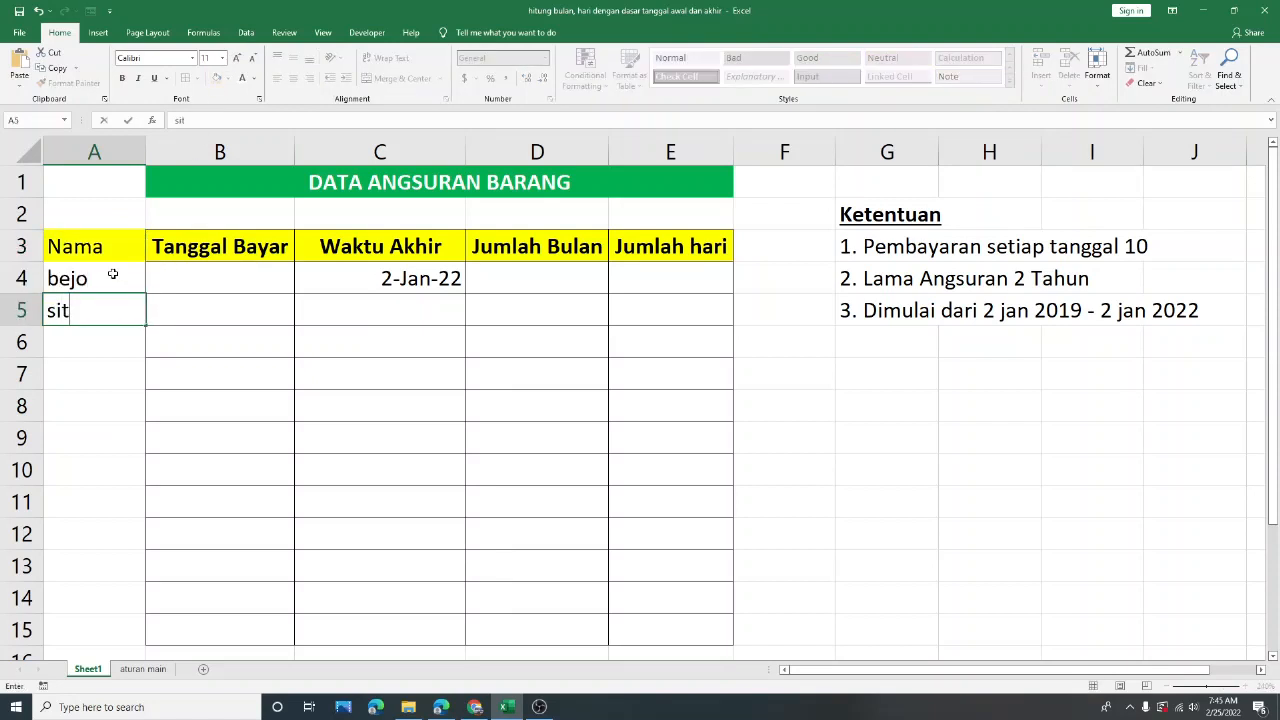
key(Return)
text(ai)
key(BackSpace)
key(BackSpace)
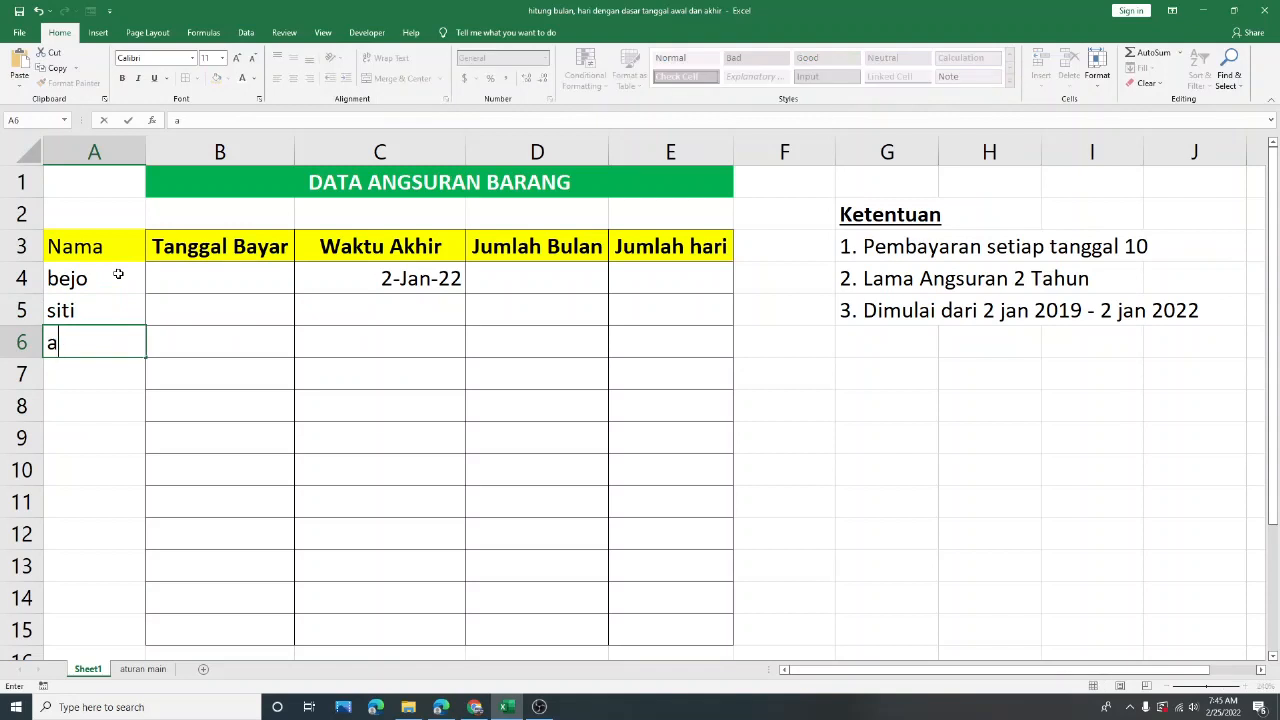
text(ari)
key(Return)
text(seno)
key(Return)
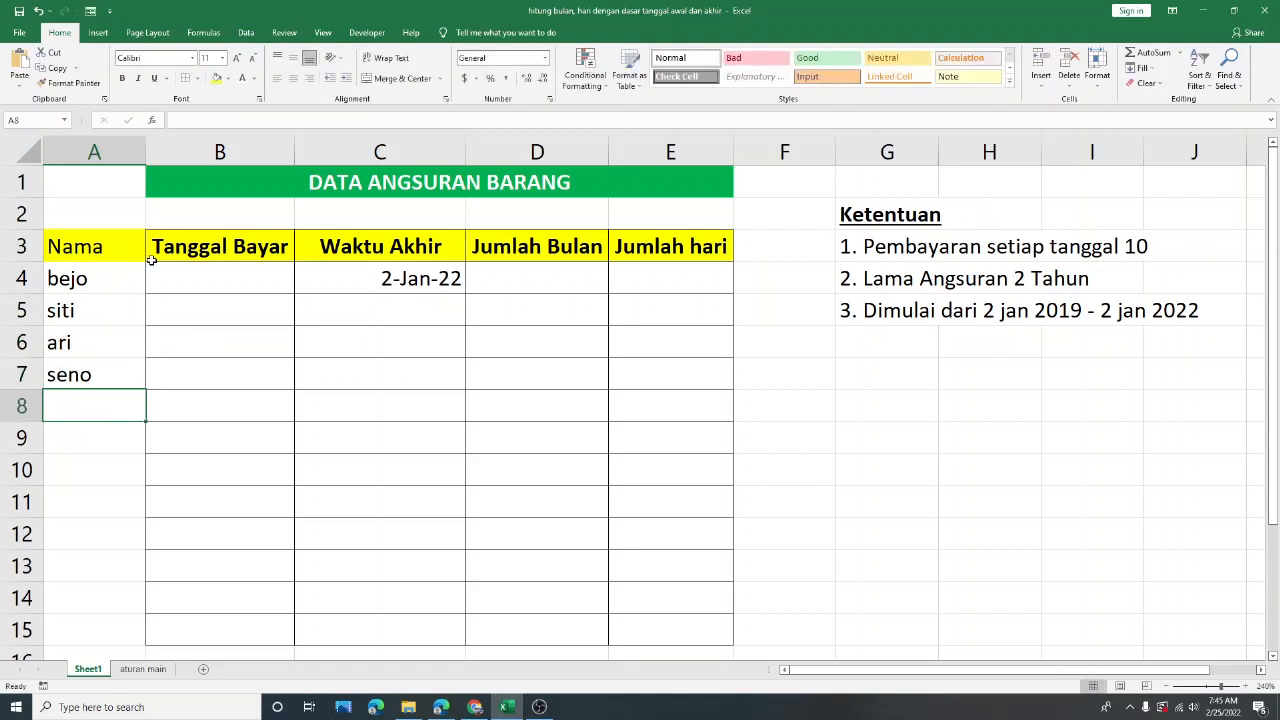
text(didik)
key(Return)
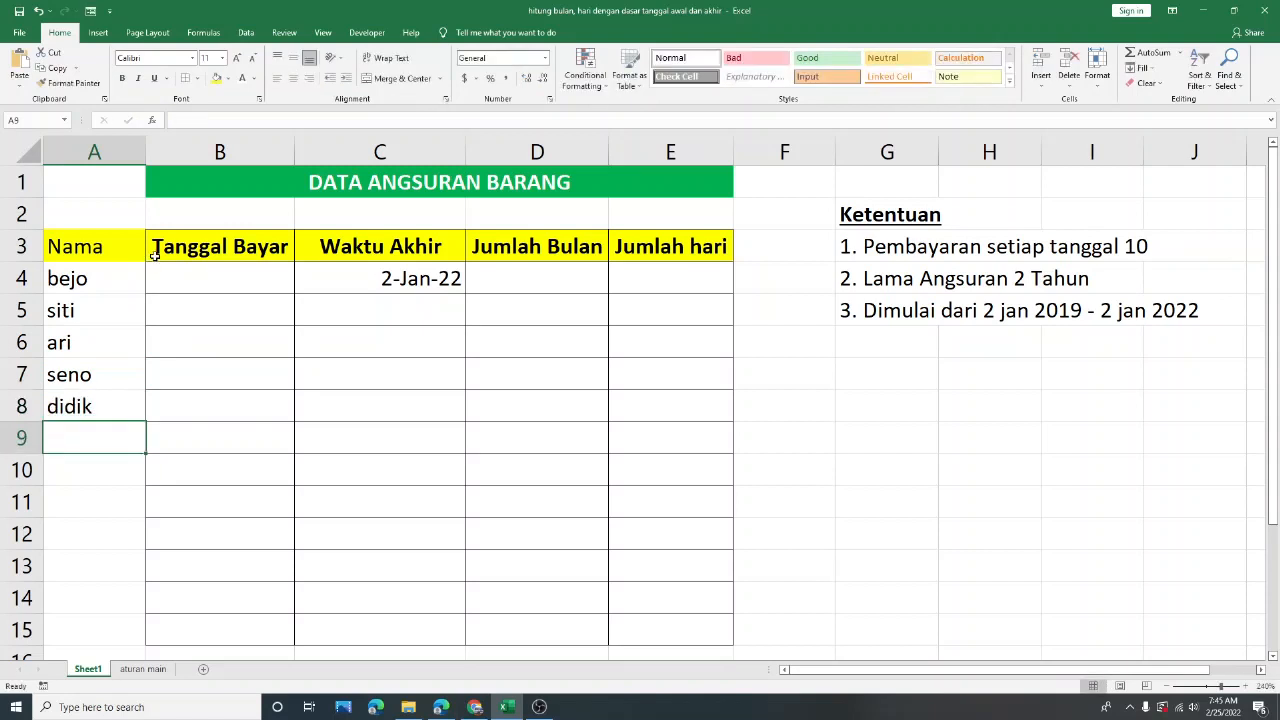
text(kusnul)
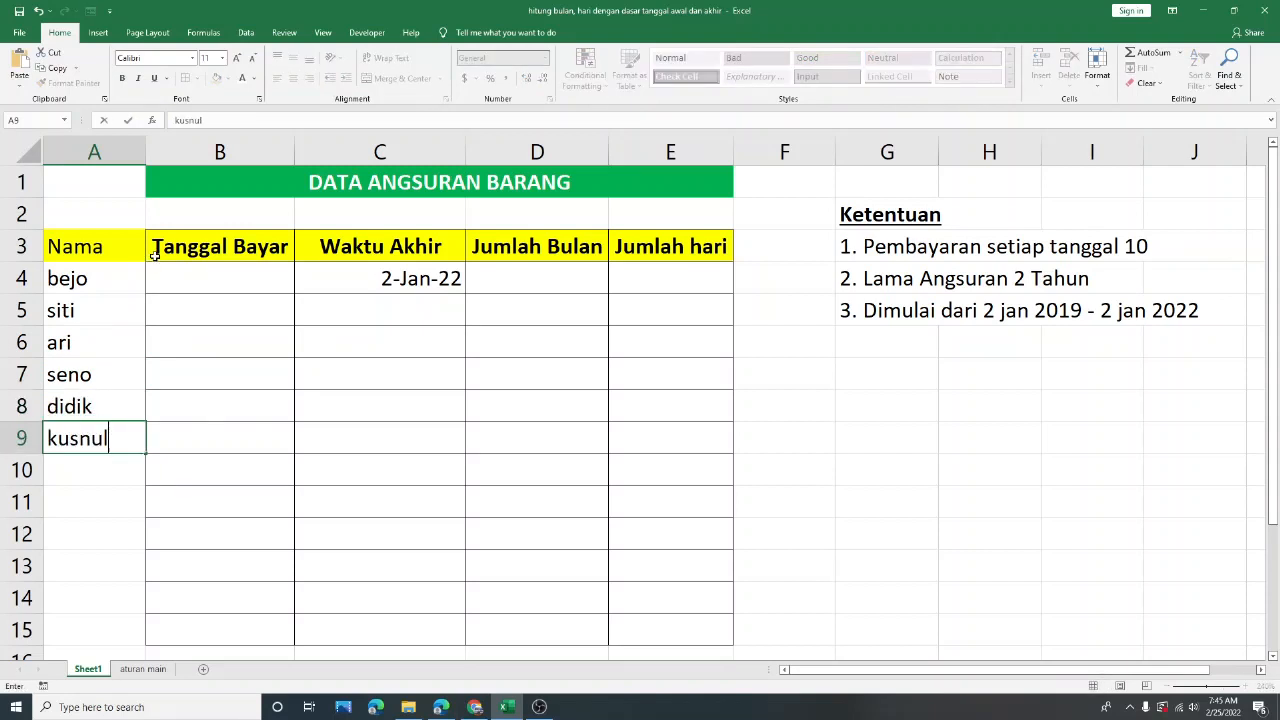
key(Return)
text(ardi)
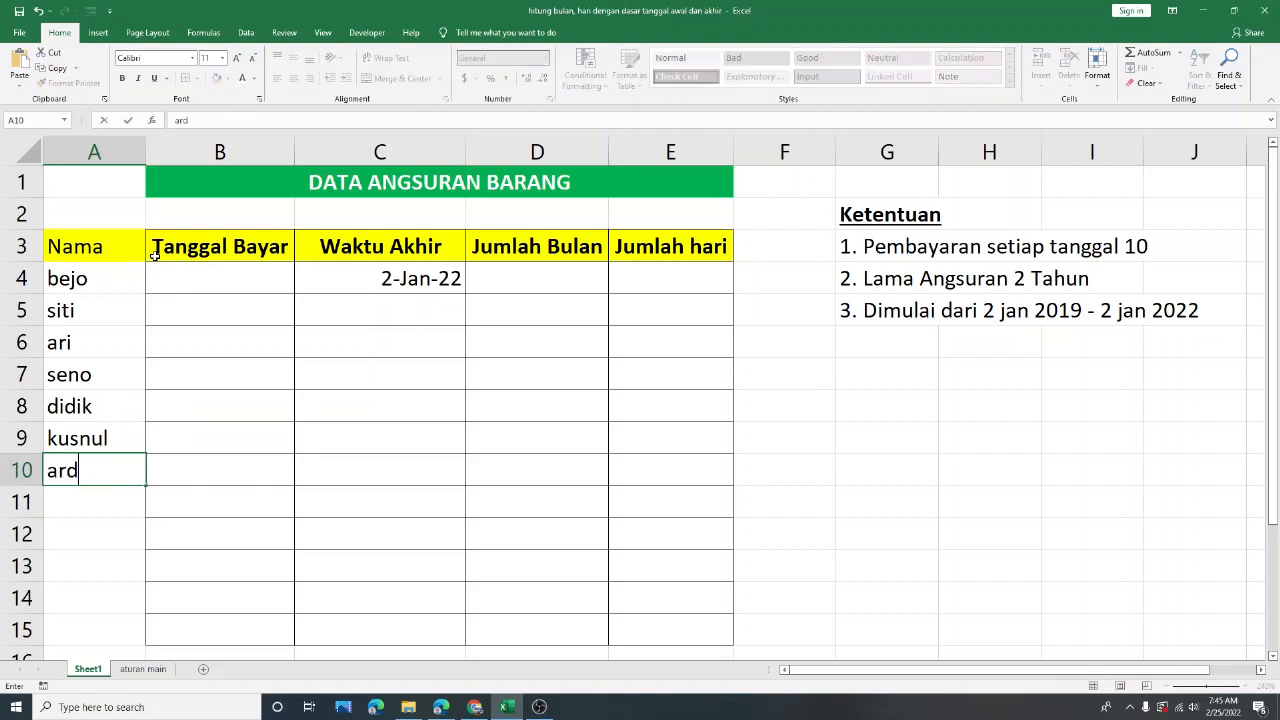
key(Return)
text(ko)
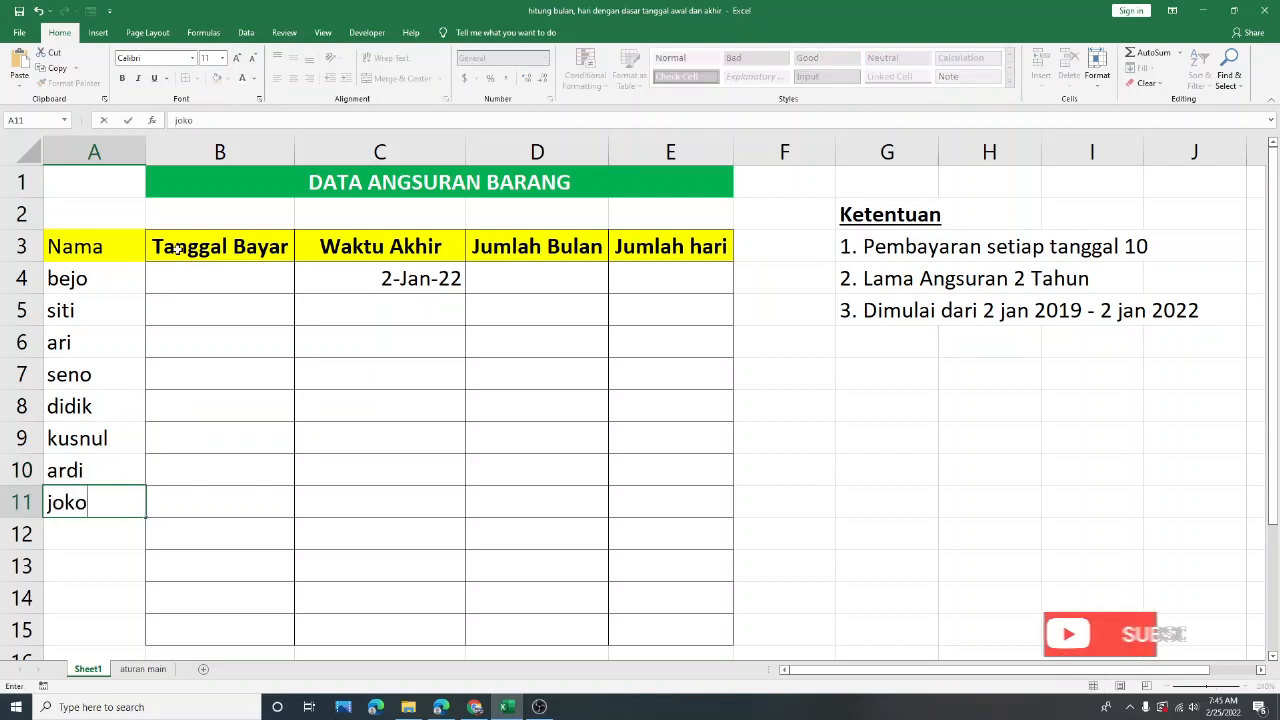
key(Return)
text(maan)
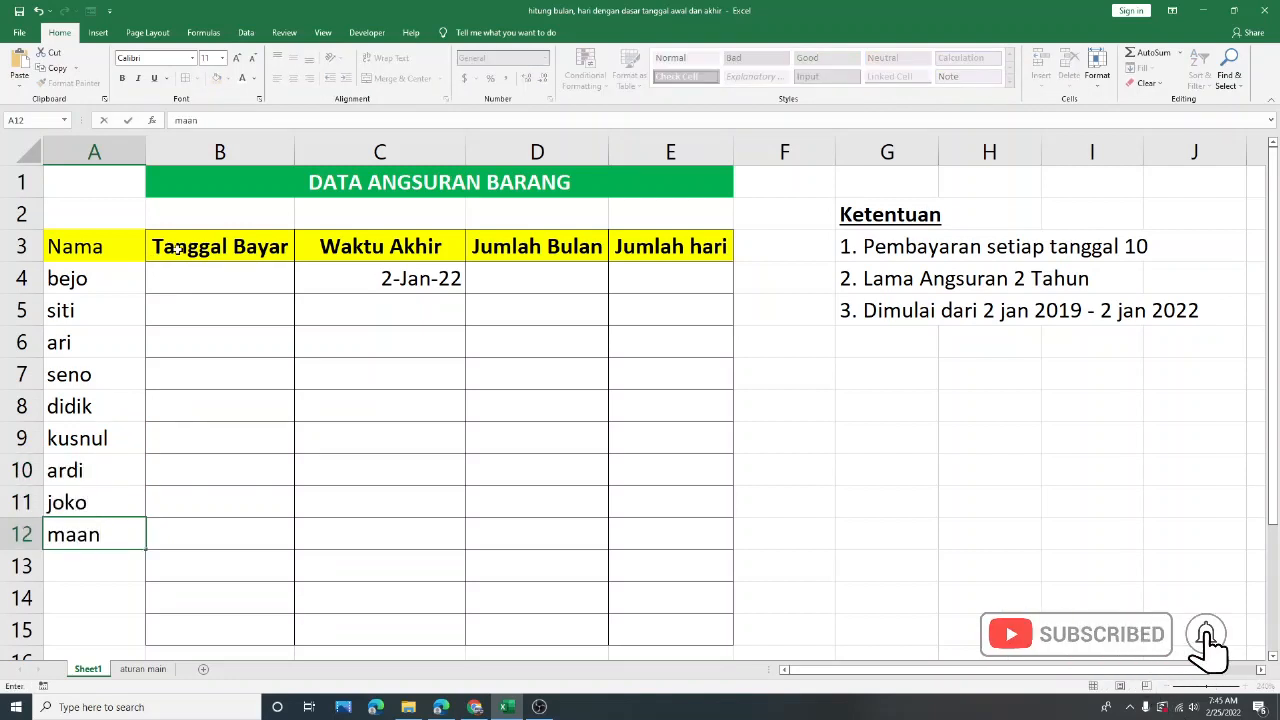
key(BackSpace)
key(BackSpace)
text(nan)
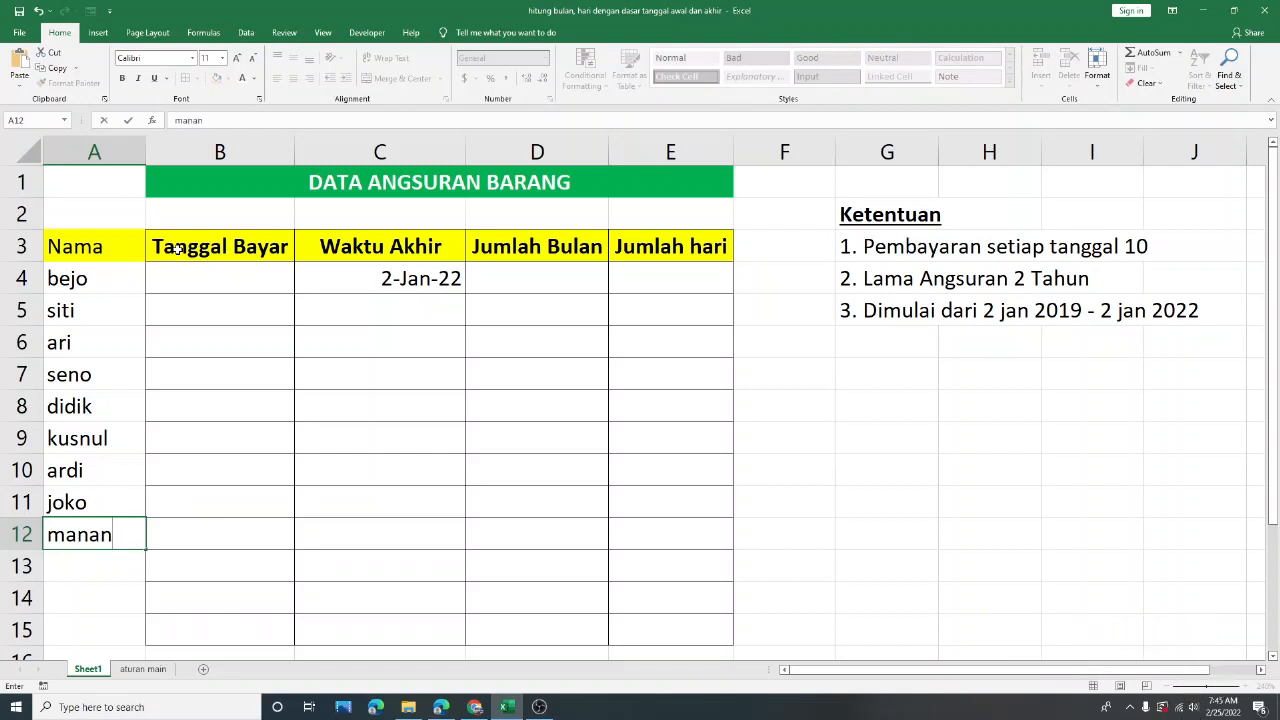
key(Return)
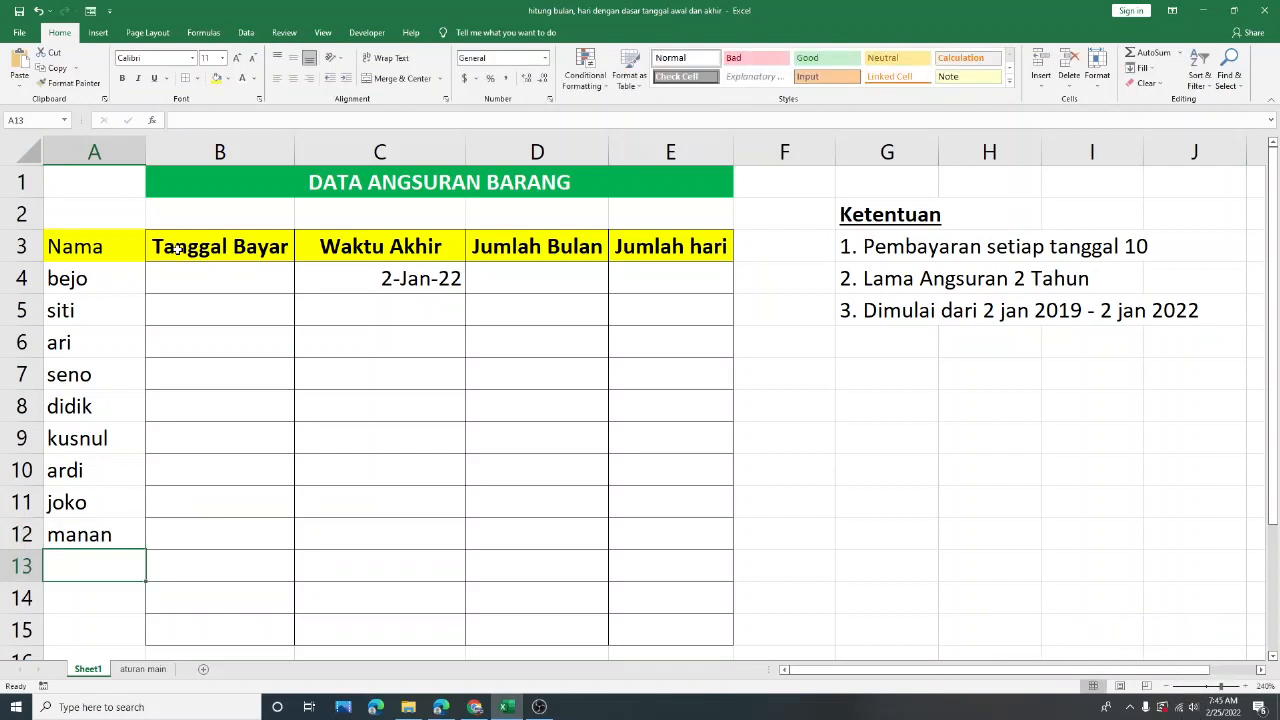
text(latif)
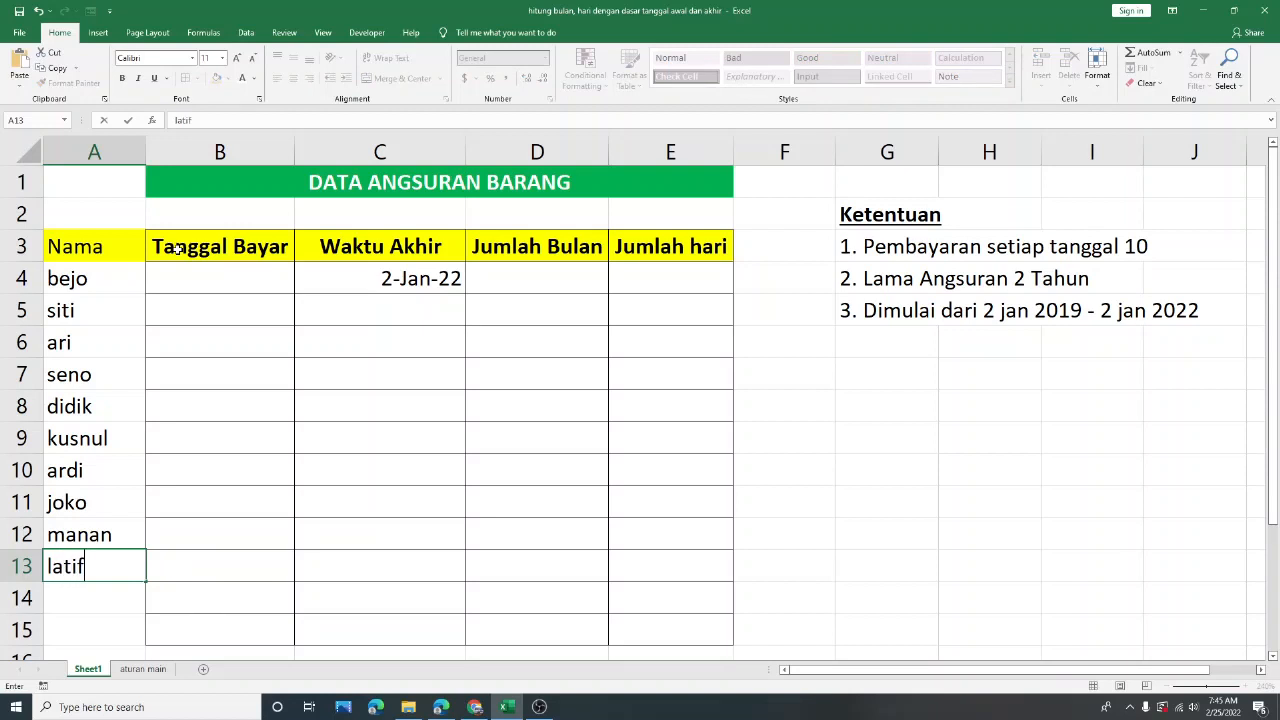
key(Return)
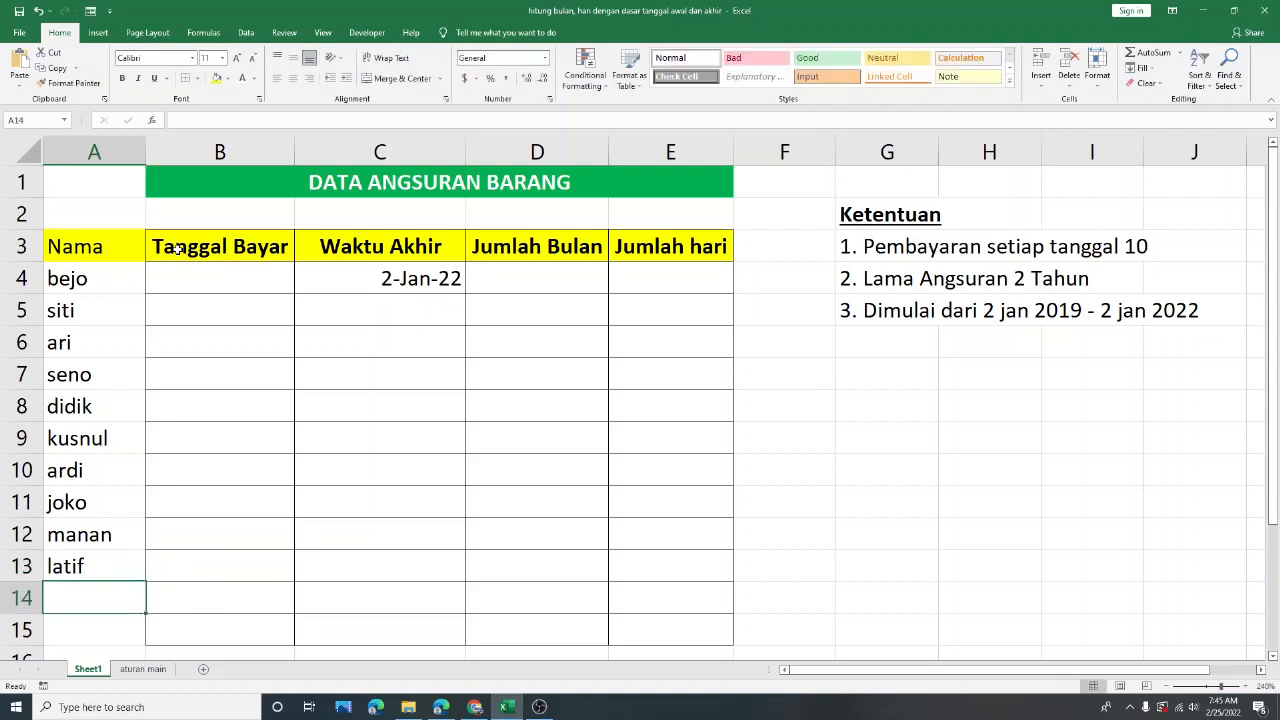
text(ani)
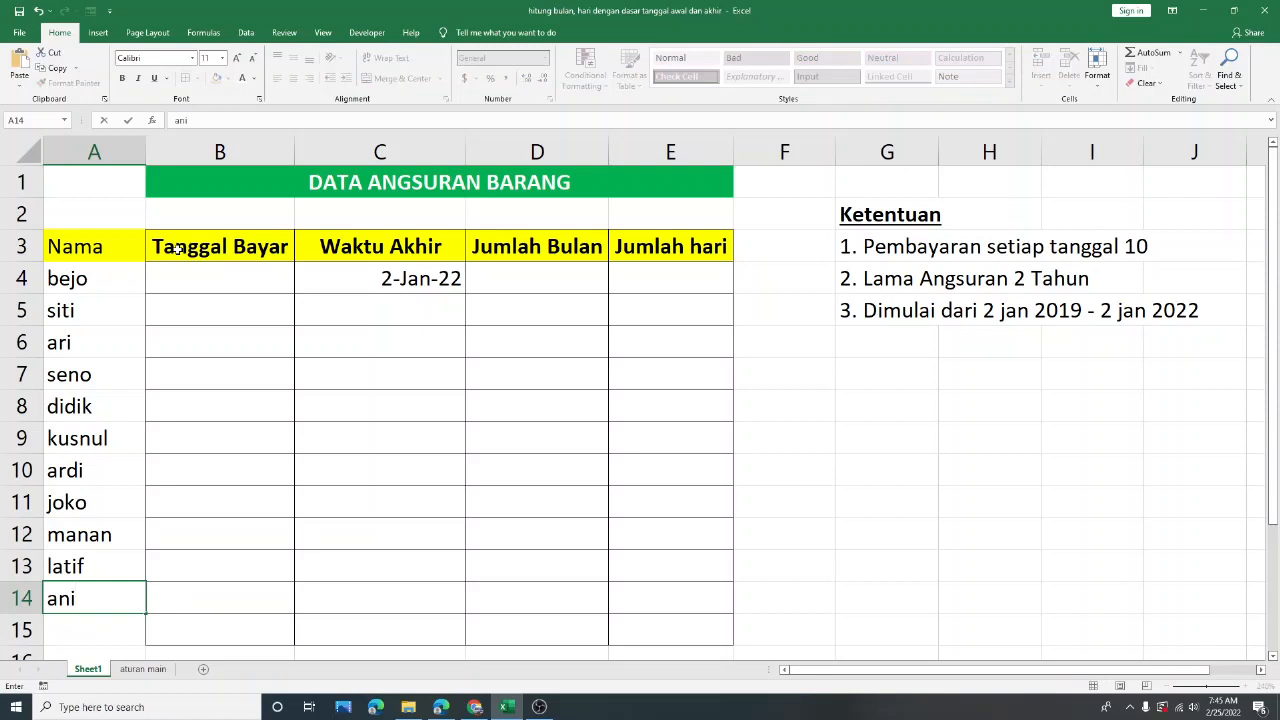
key(Return)
text(wina)
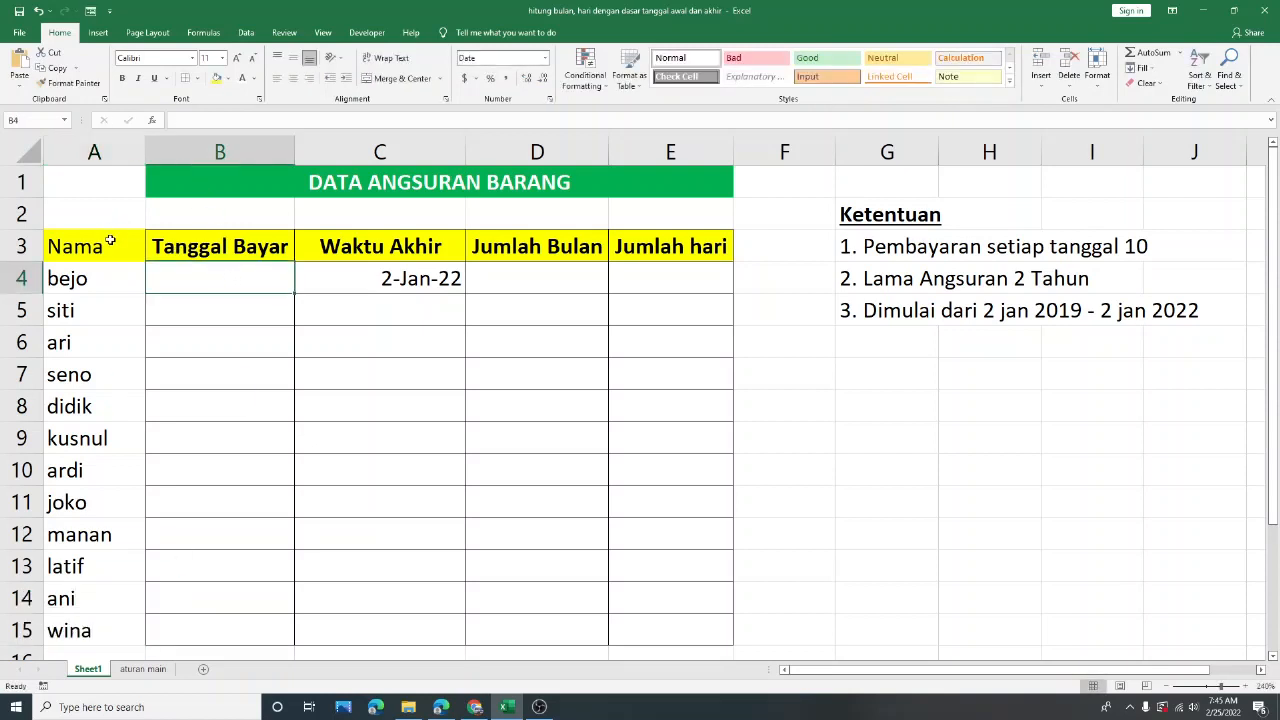
Add borders to the Nama column range A3:A15 and insert a new empty column before it.
drag(114, 243, 145, 632)
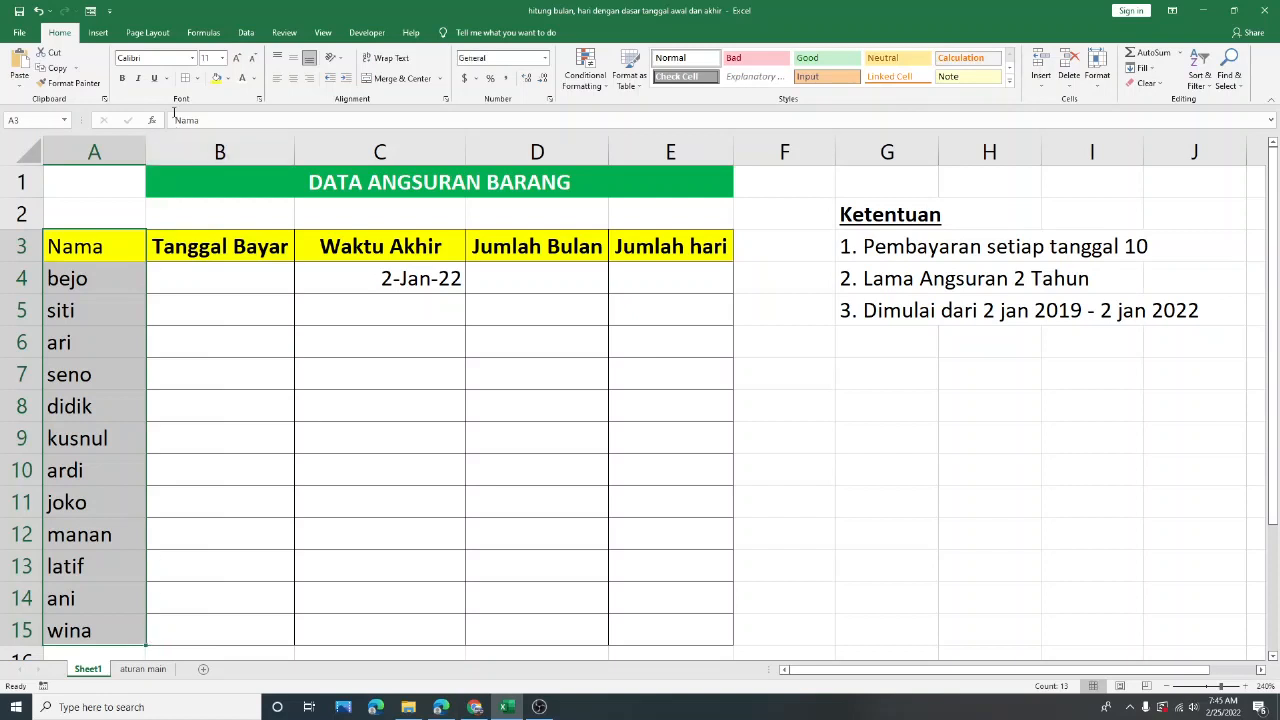
right_click(113, 148)
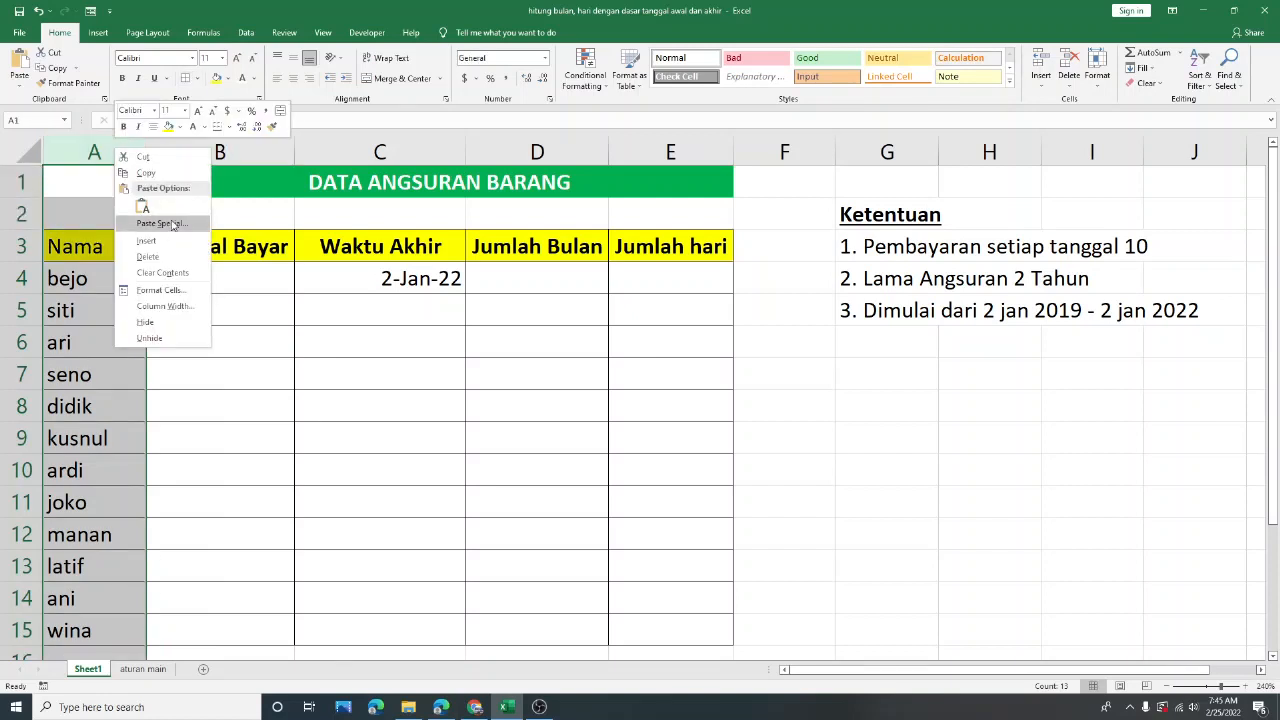
click(172, 236)
Make the Nama header in cell B3 bold like the Tanggal Bayar header beside it.
drag(199, 246, 300, 244)
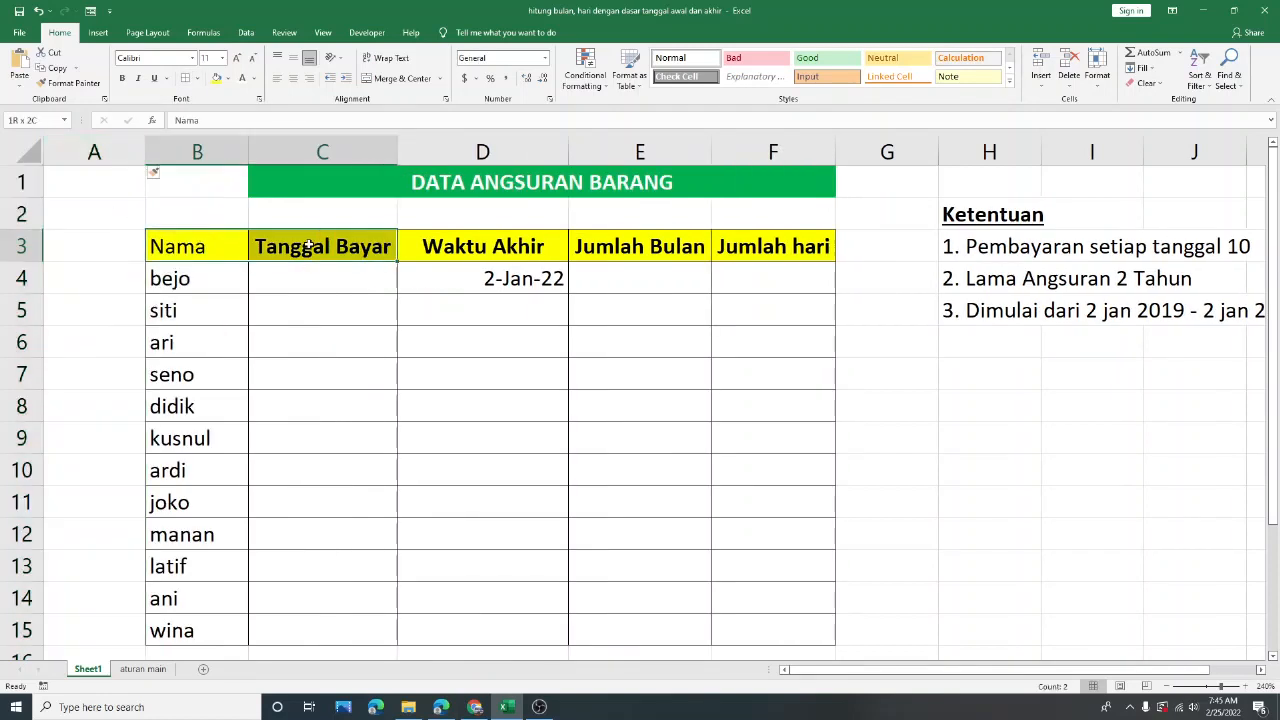
click(124, 79)
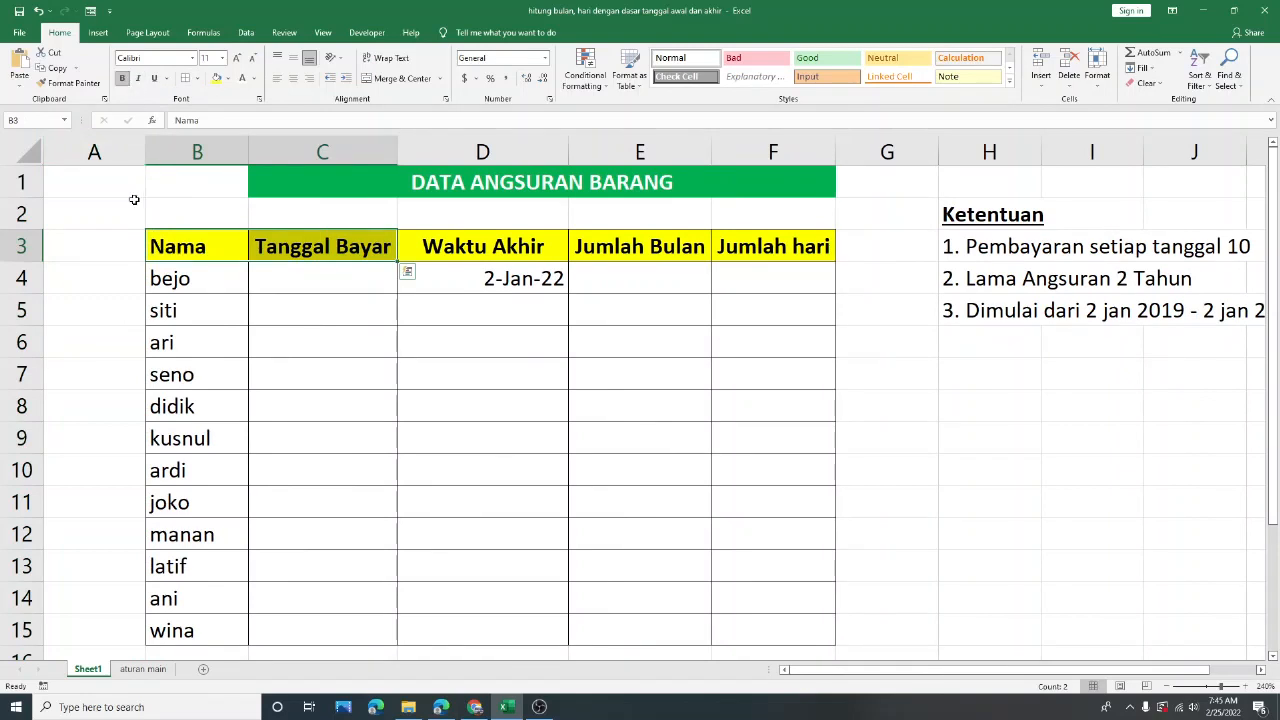
Add the header "No" in cell A3 and number the rows 1 to 12 in cells A4 to A15.
click(113, 238)
text(No)
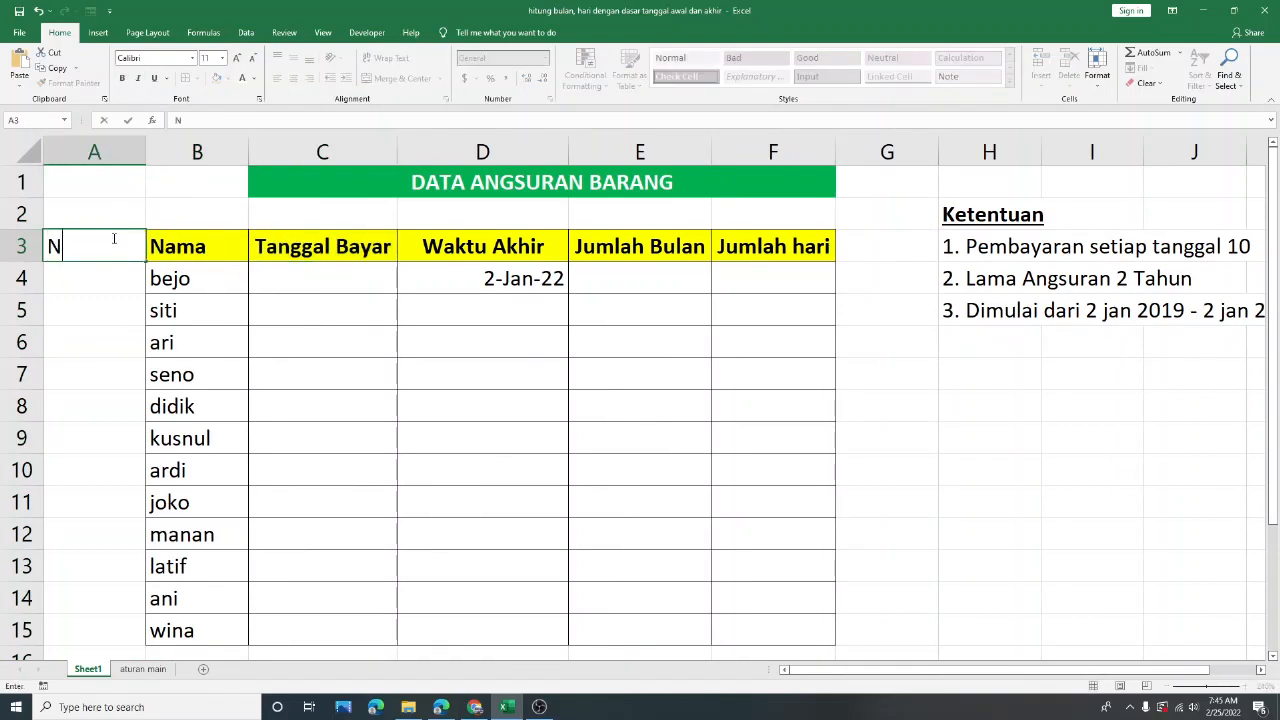
key(Return)
text(1)
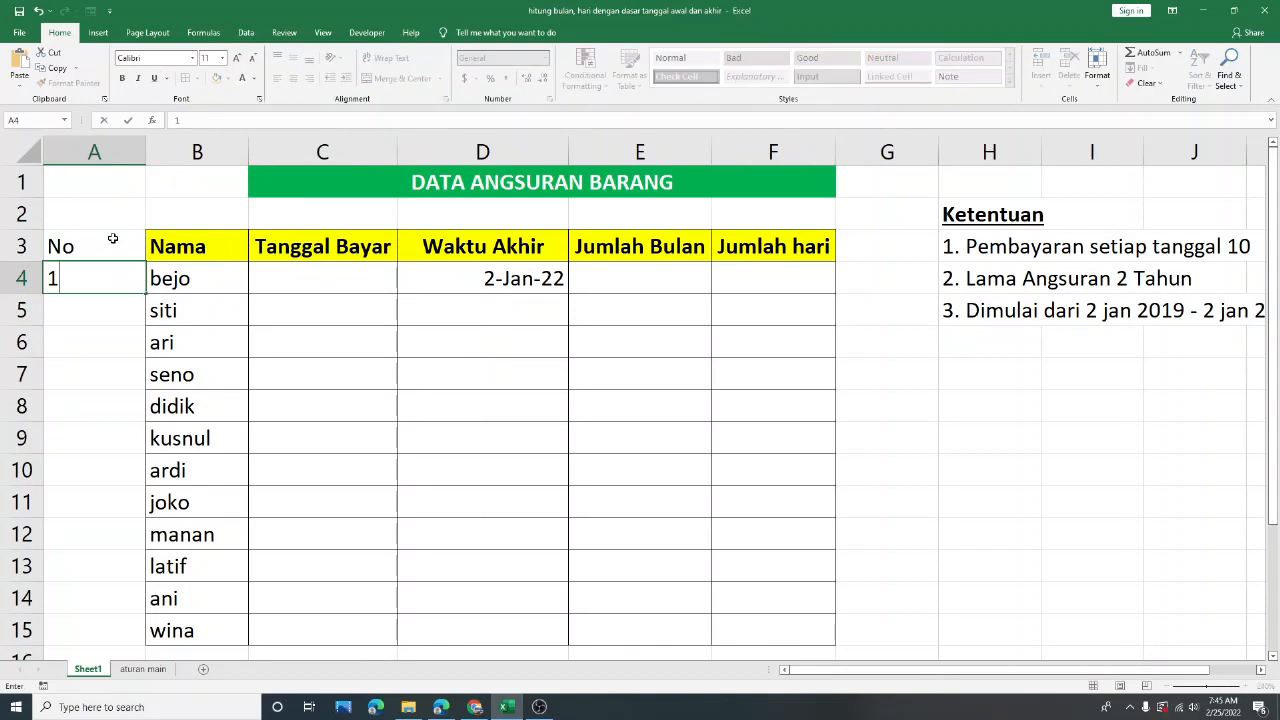
key(Return)
text(2)
key(Return)
drag(112, 286, 140, 640)
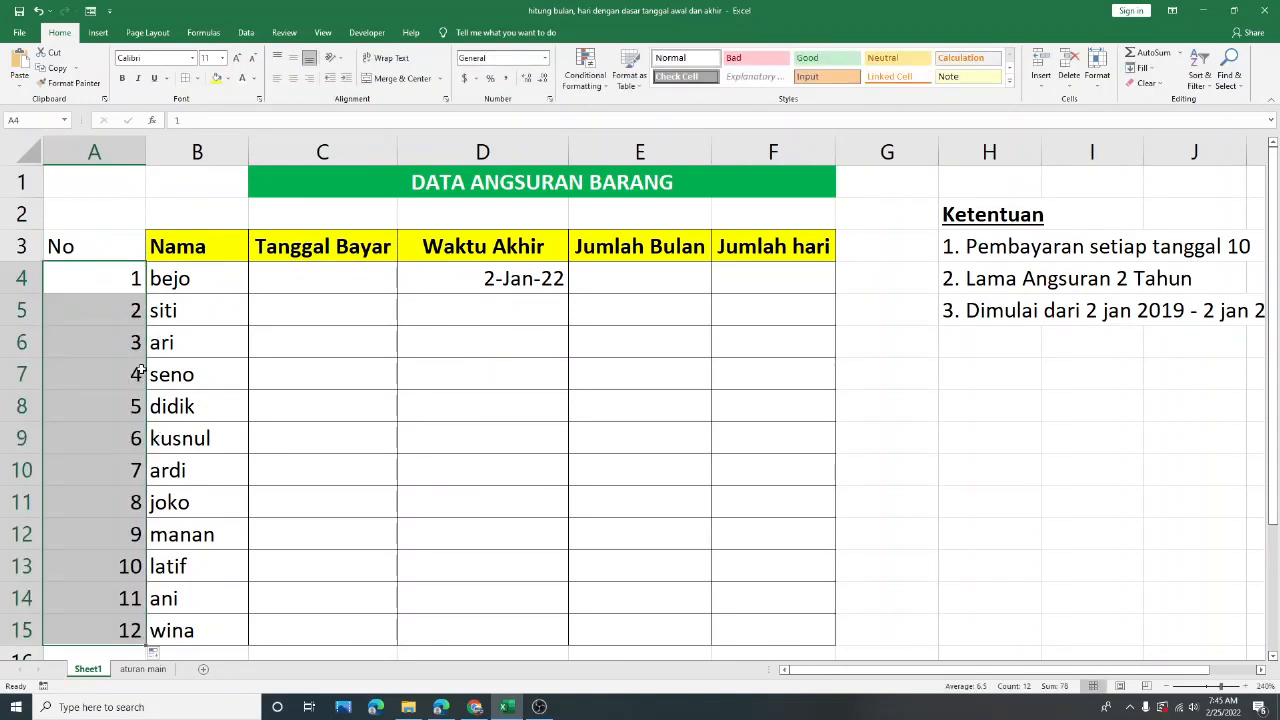
Apply borders to the range A3:C15 and narrow column A to fit the row numbers.
drag(117, 246, 274, 626)
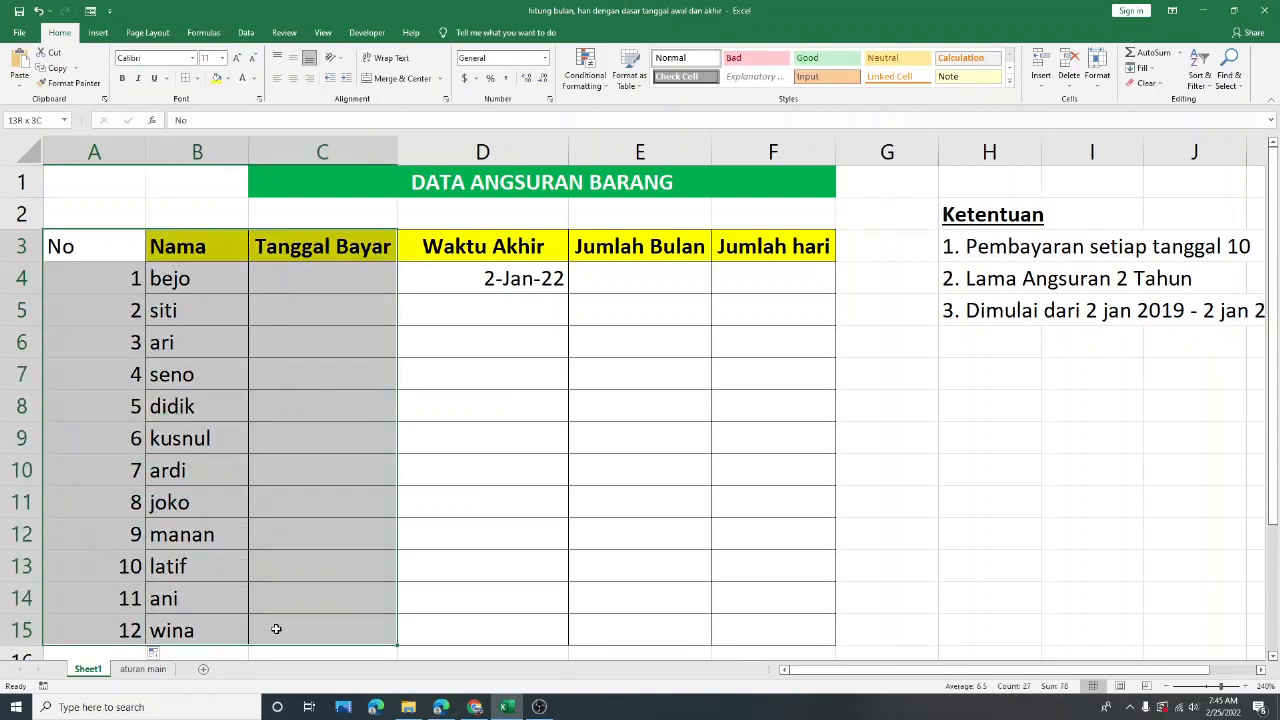
click(185, 78)
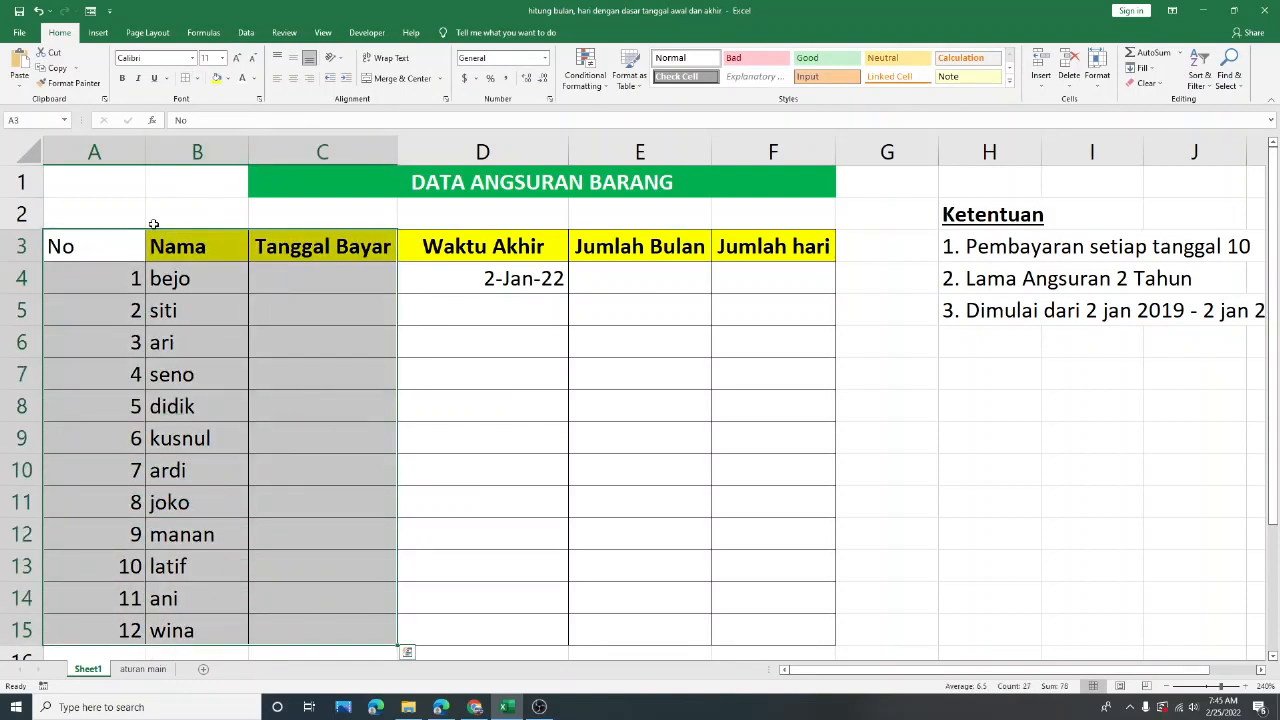
drag(147, 155, 84, 155)
Fill the No header in cell A3 yellow and centre the contents of column A.
click(74, 248)
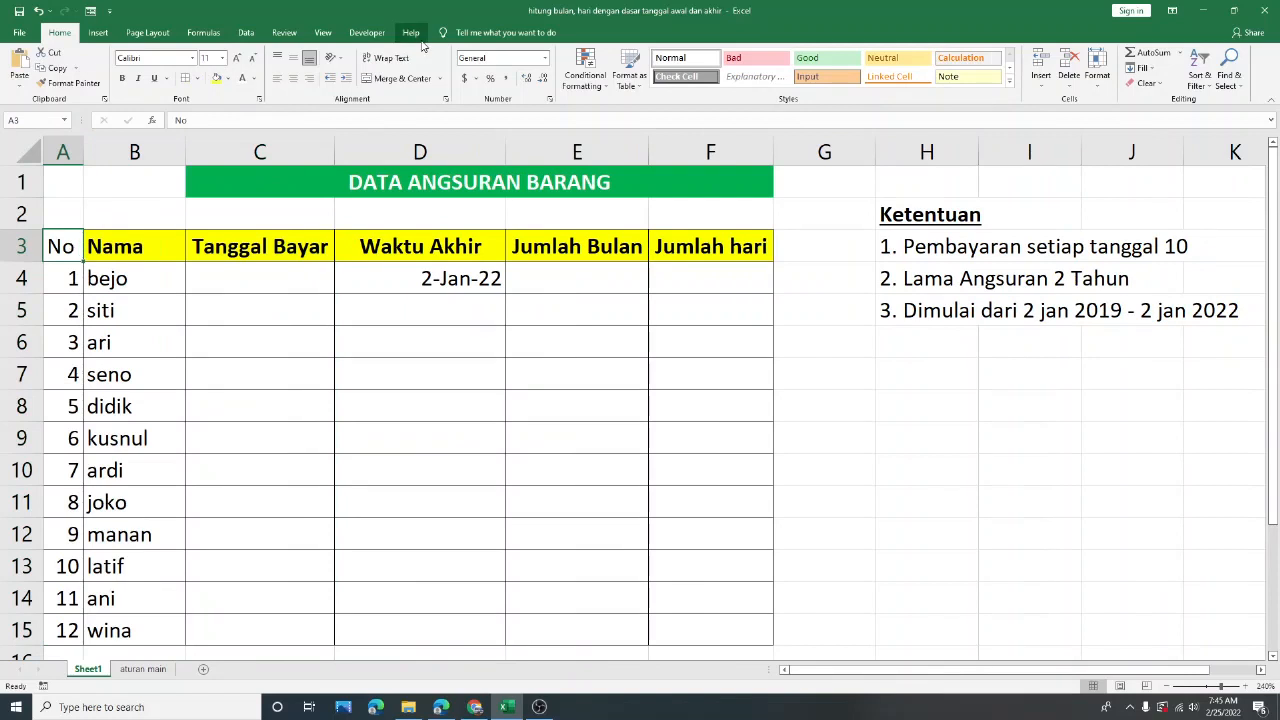
click(260, 374)
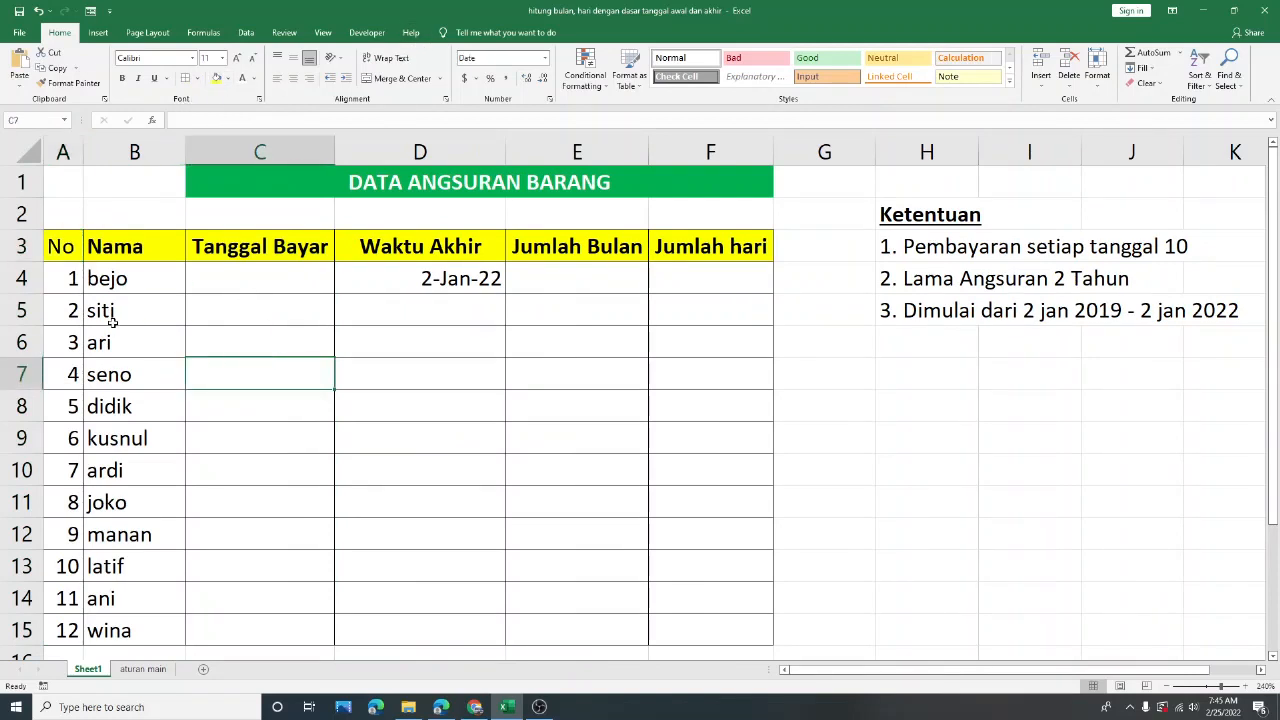
click(62, 152)
click(293, 78)
drag(104, 264, 172, 570)
click(351, 426)
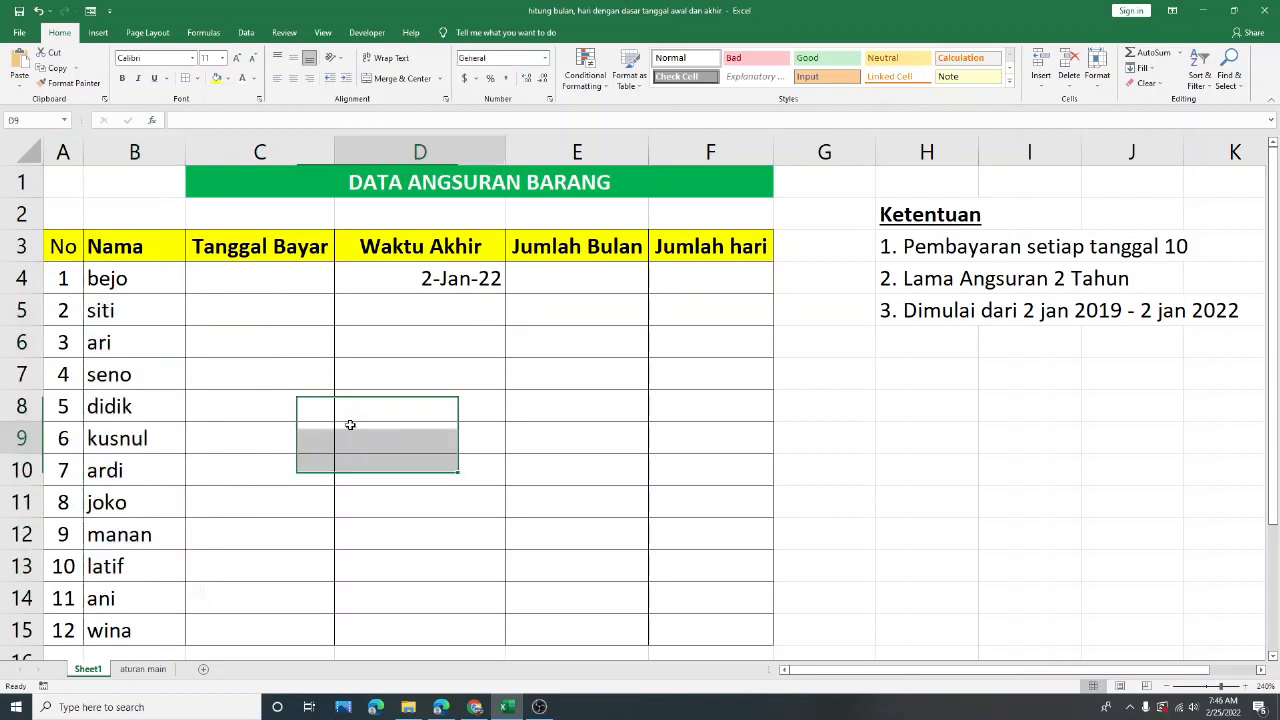
click(424, 415)
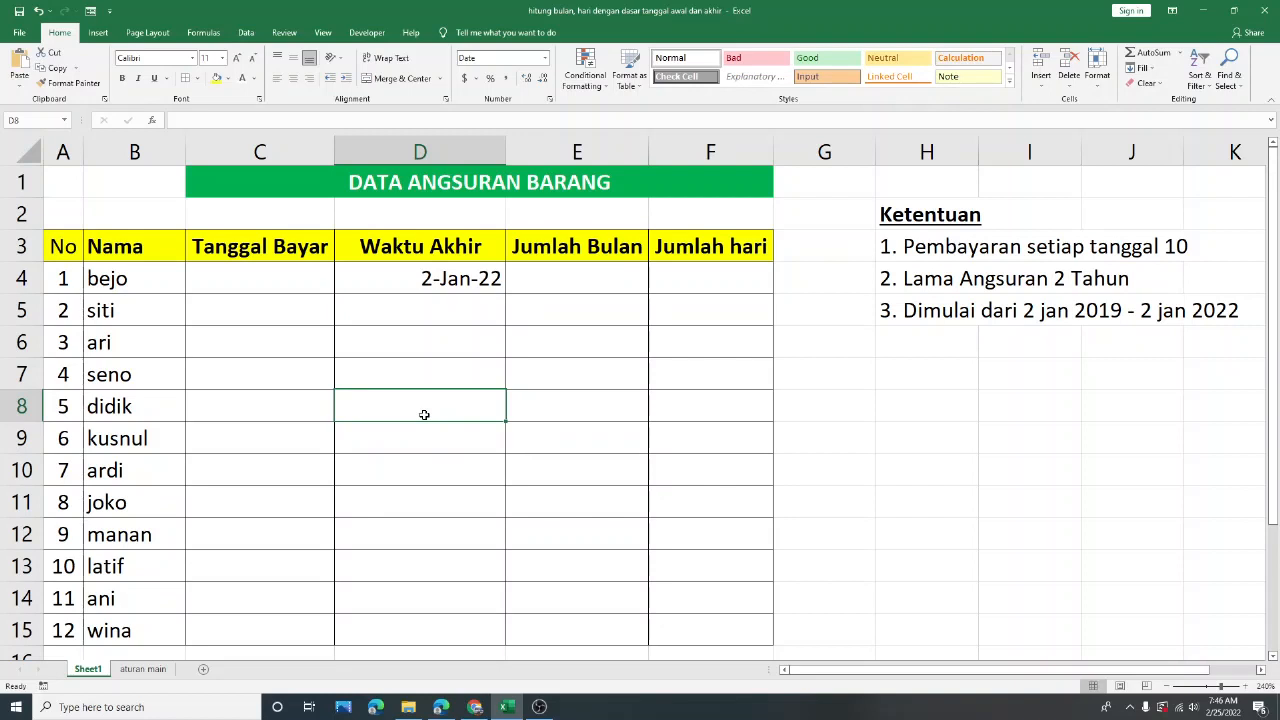
click(1128, 310)
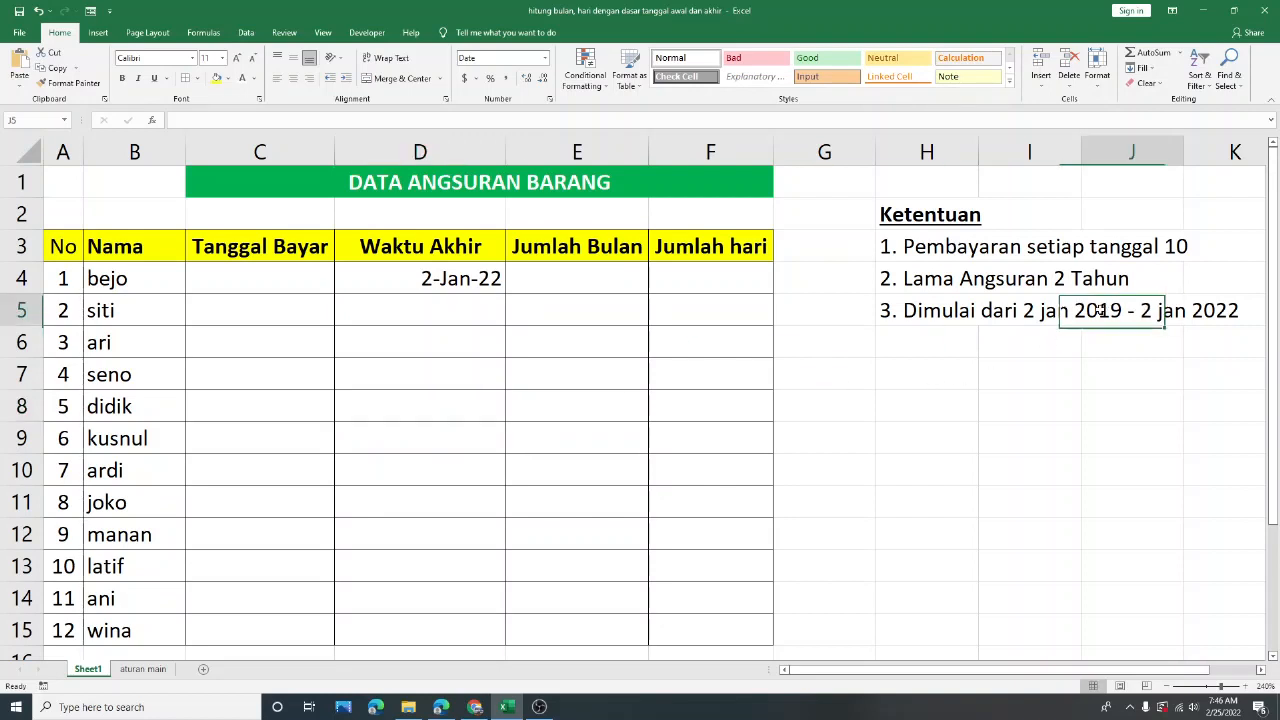
click(782, 373)
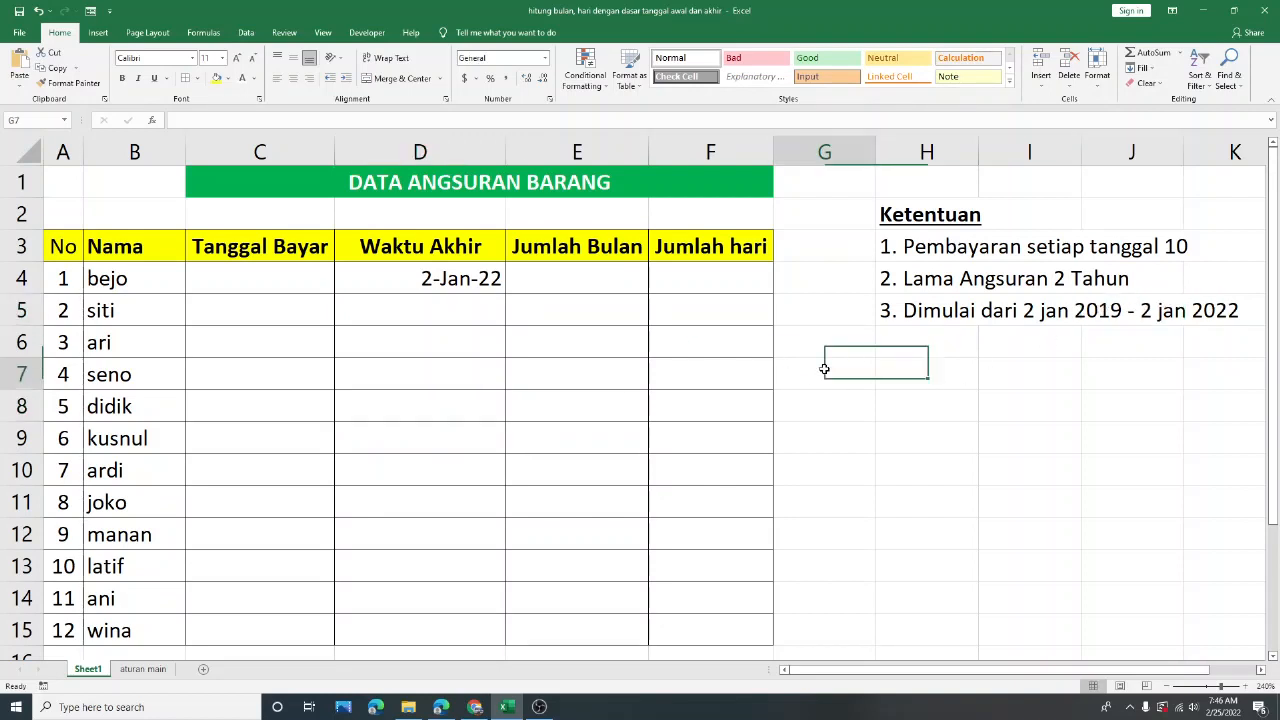
click(915, 208)
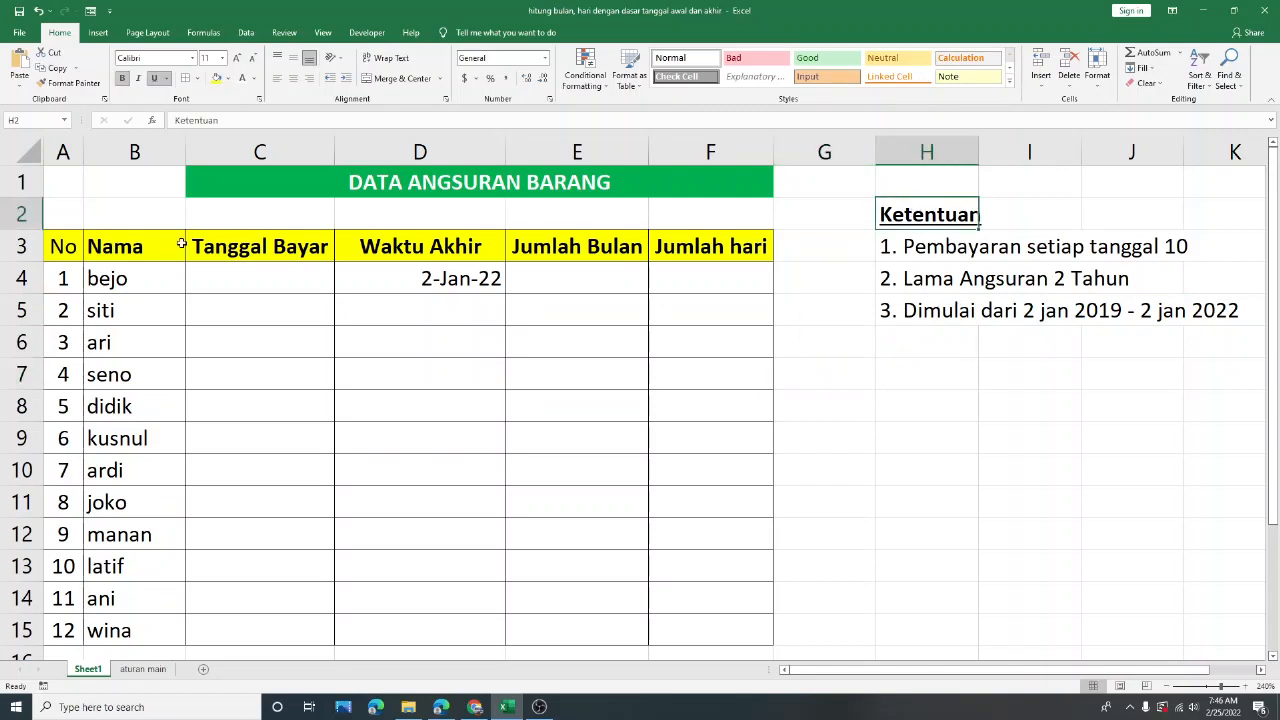
click(133, 272)
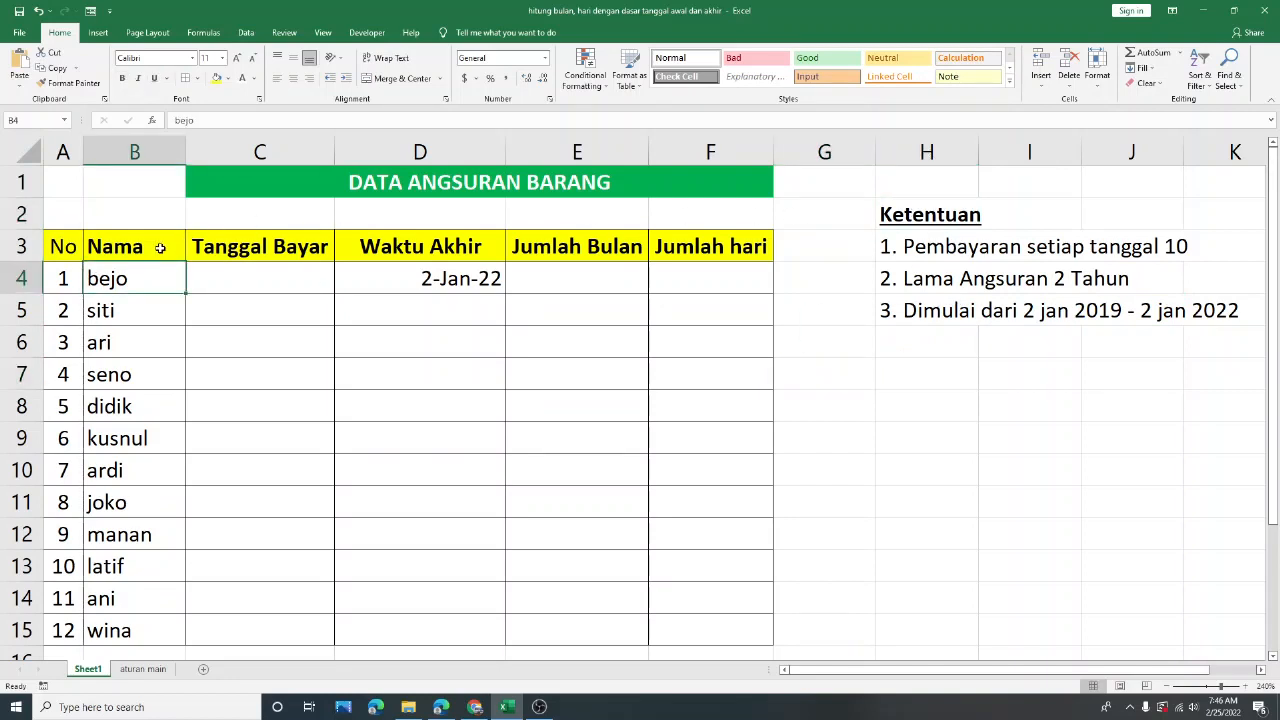
click(117, 310)
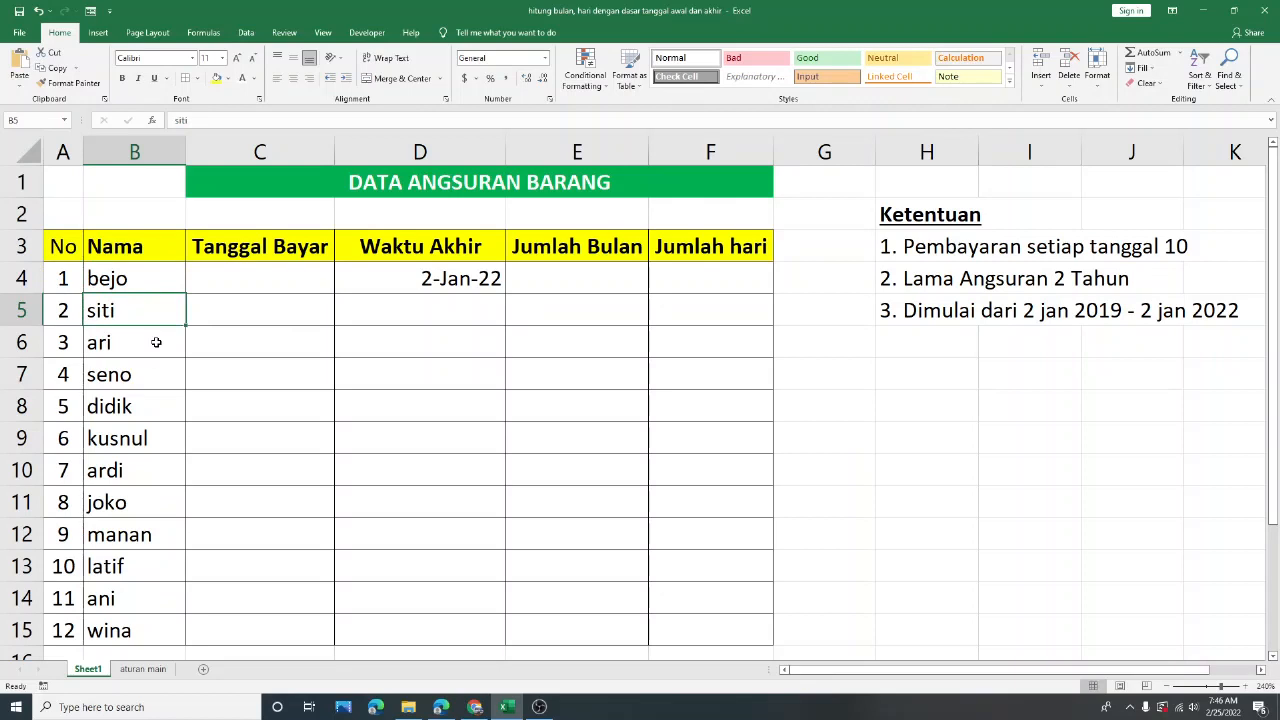
click(149, 339)
click(163, 369)
click(157, 401)
click(155, 436)
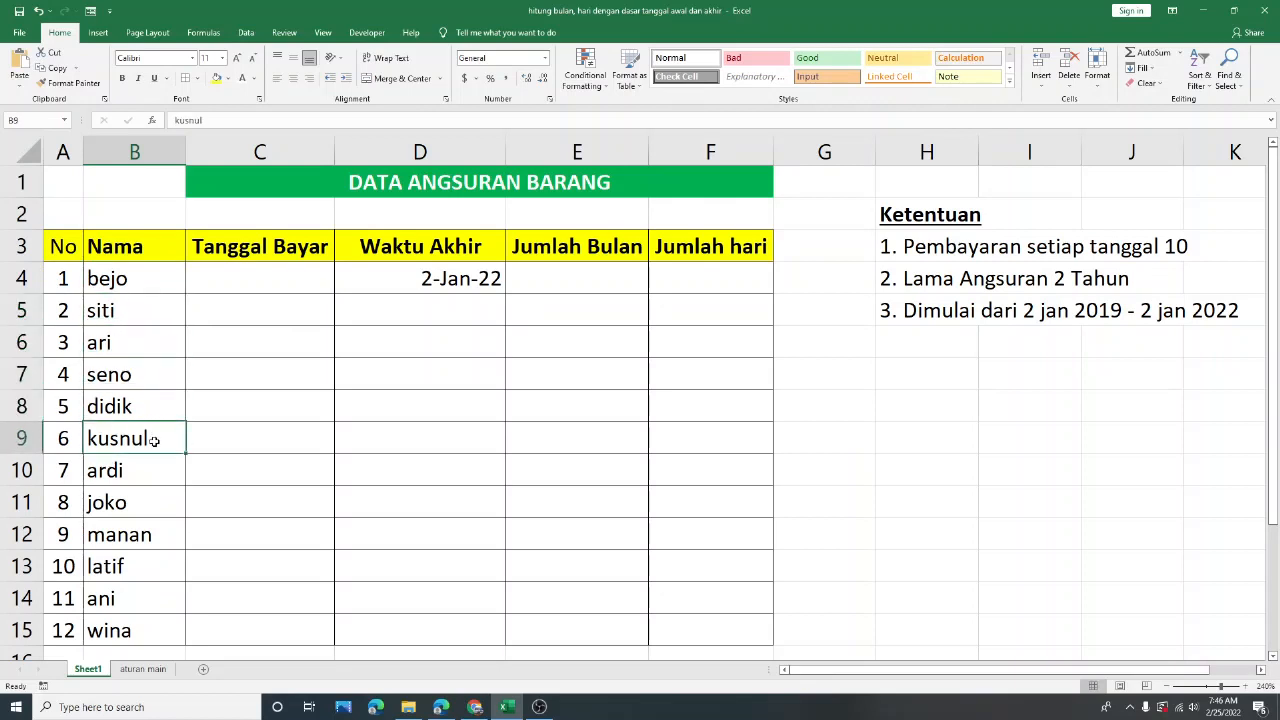
click(346, 339)
click(444, 290)
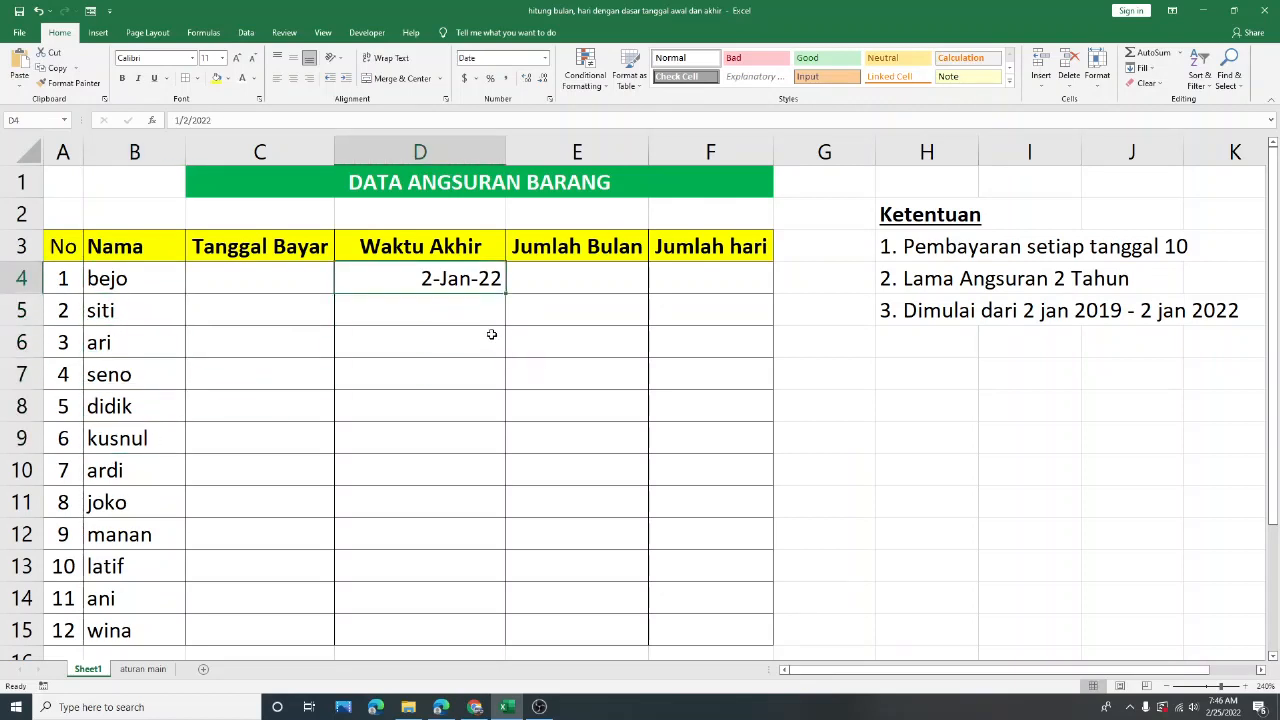
Enter the Waktu Akhir dates 2 feb 2022 in cell D5 and 4 mar 2022 in cell D6.
click(465, 304)
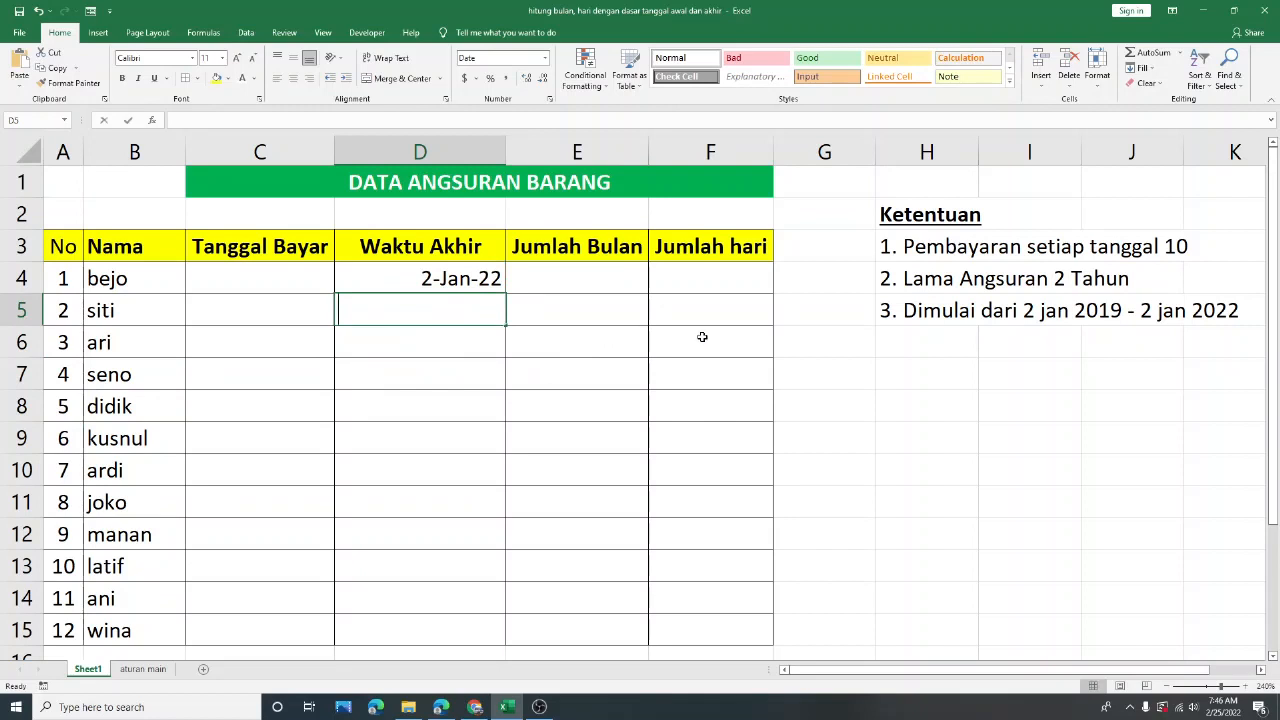
text(2 feb 2022)
key(Return)
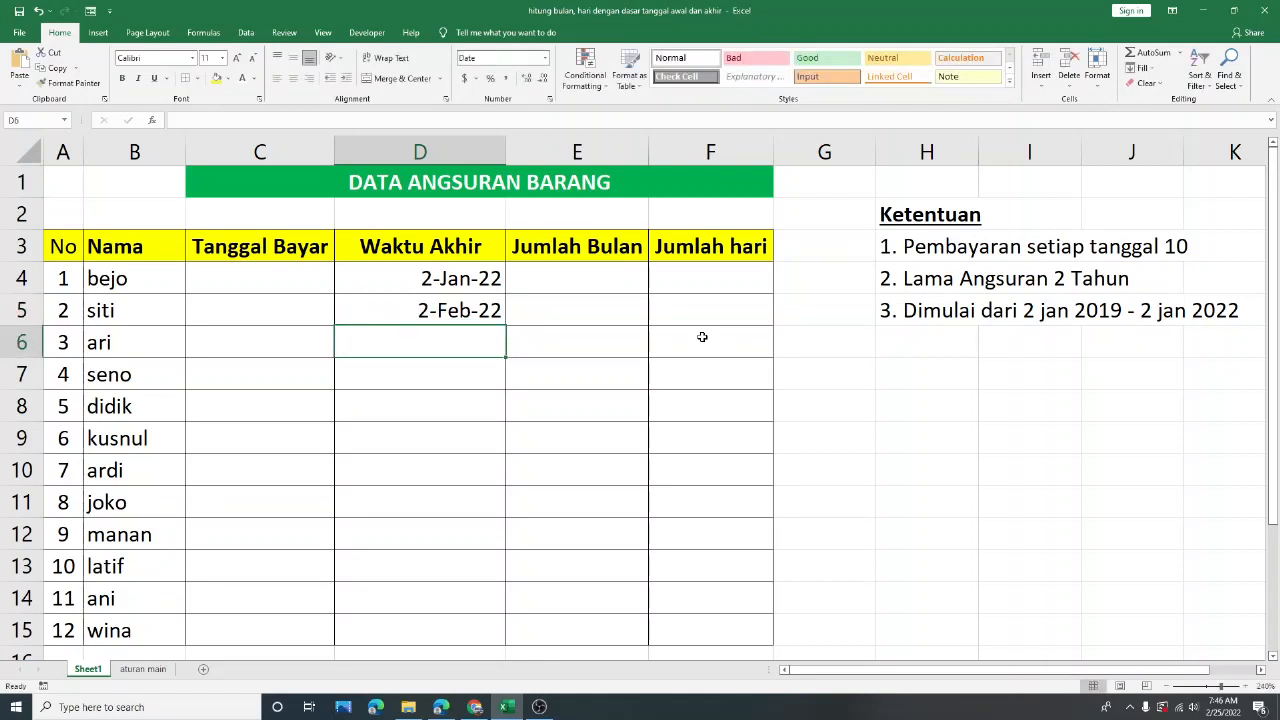
text(4 m)
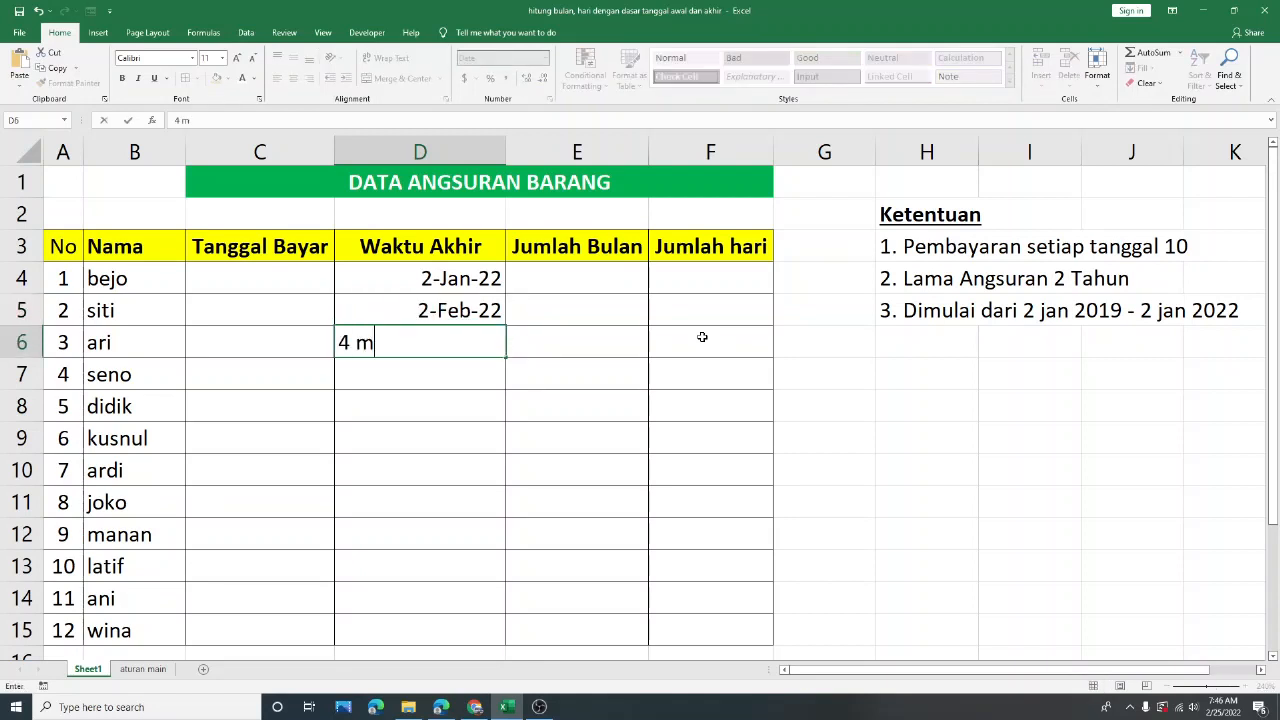
text(ar 2022)
key(ctrl+Return)
key(Return)
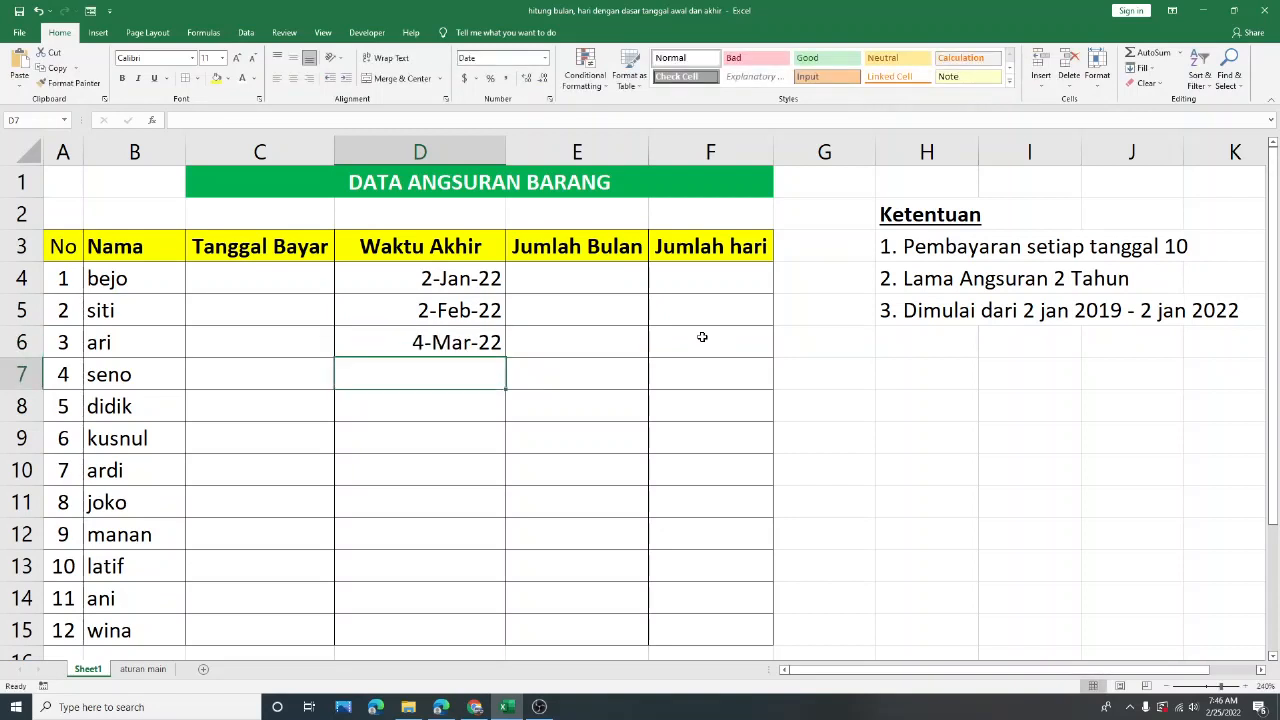
Enter the Waktu Akhir date 30 aug 2021 in cell D7, with the month in its English abbreviation.
text(30 agus 2021)
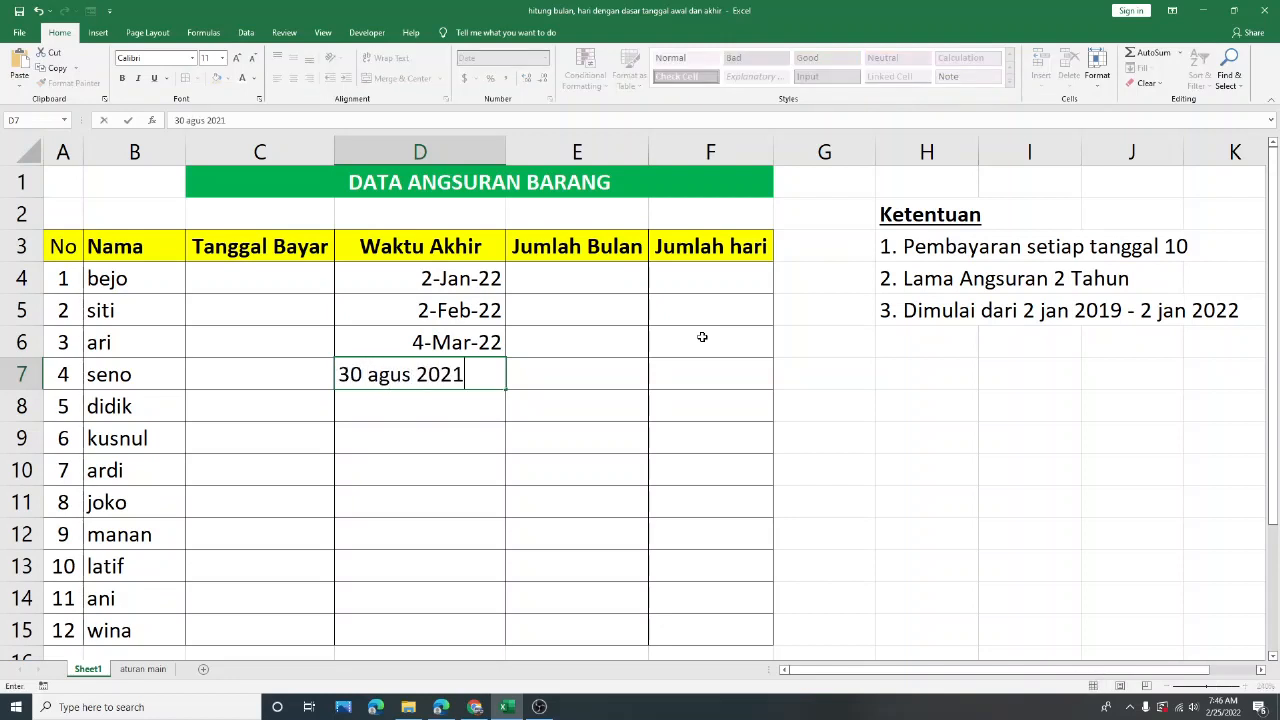
key(Return)
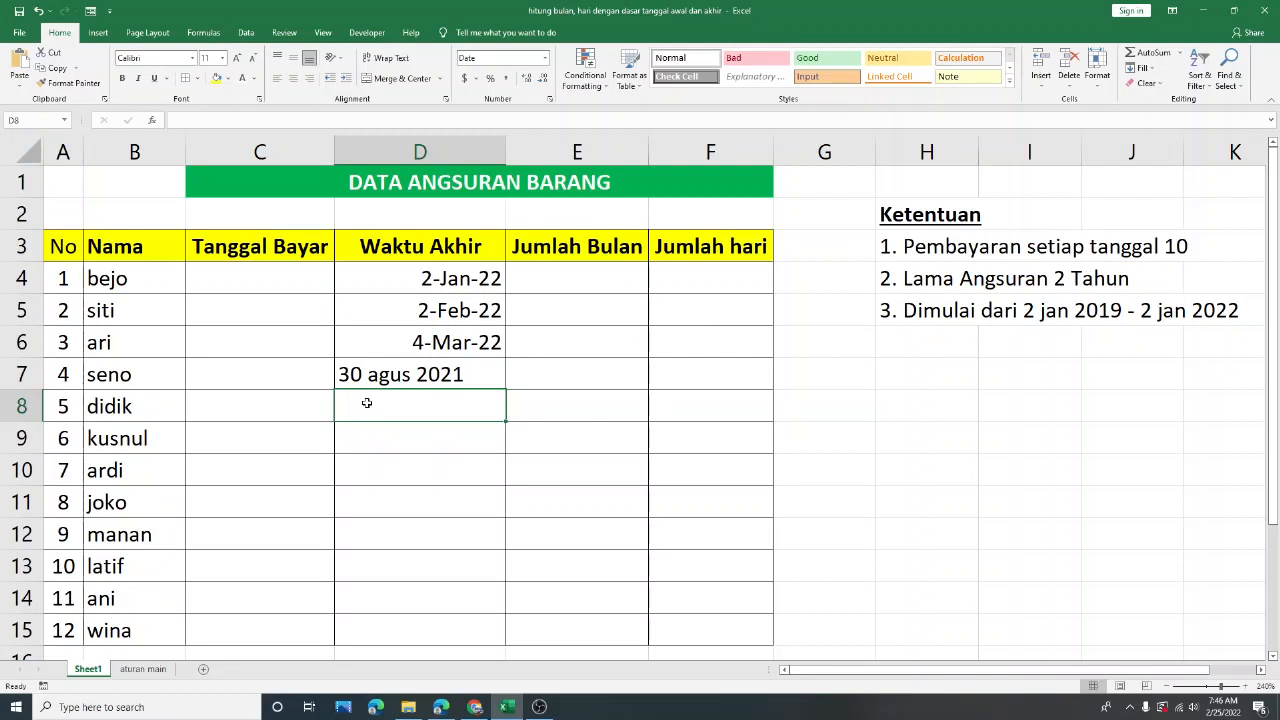
click(400, 374)
double_click(416, 374)
key(BackSpace)
key(BackSpace)
key(BackSpace)
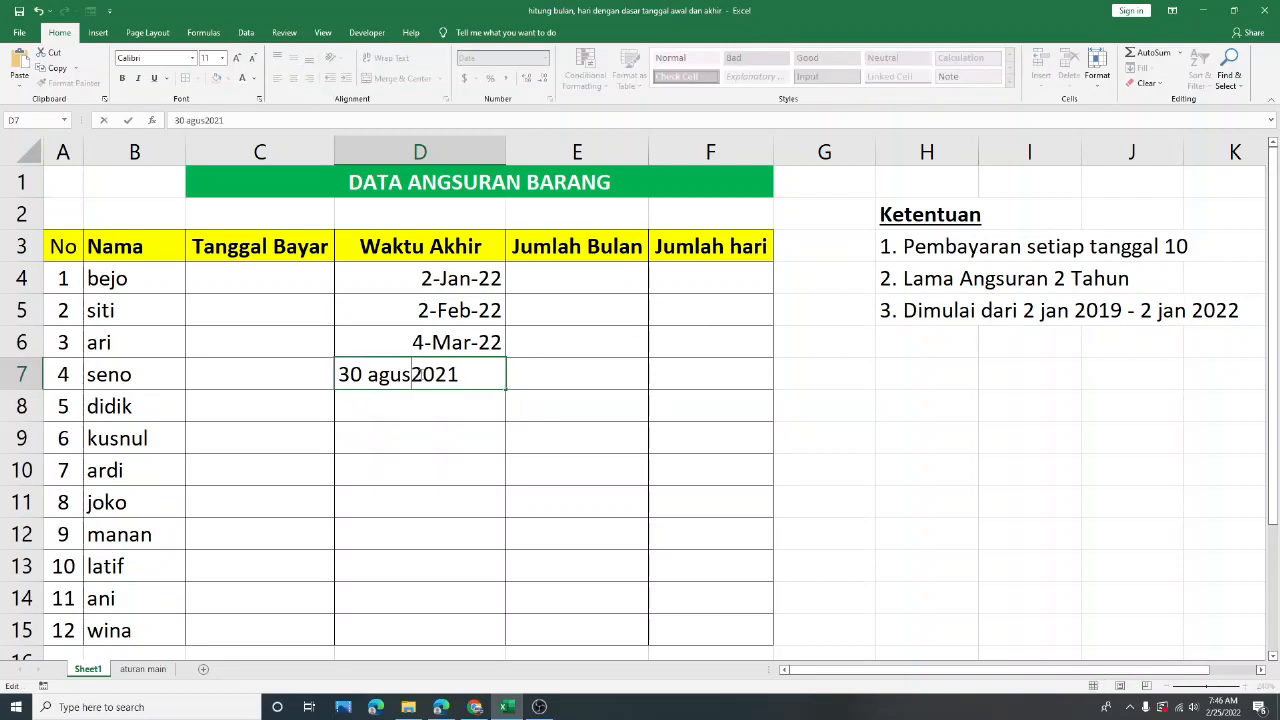
key(BackSpace)
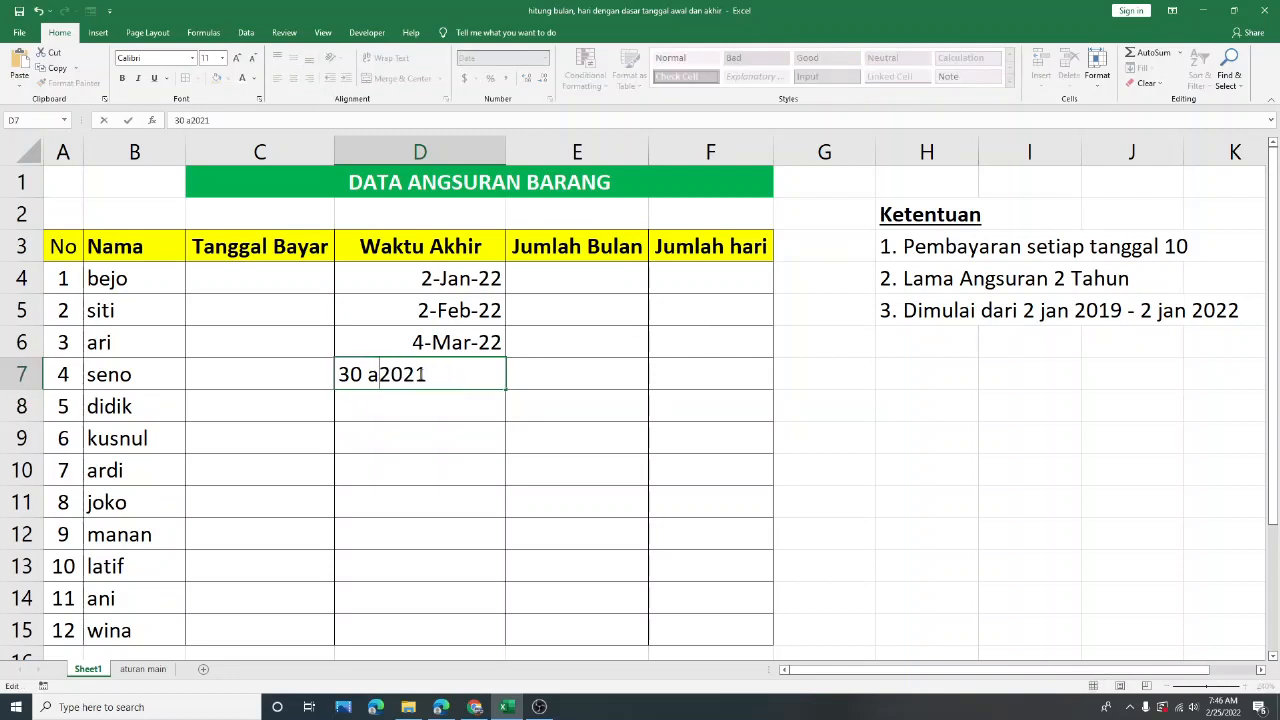
text(ug)
key(Return)
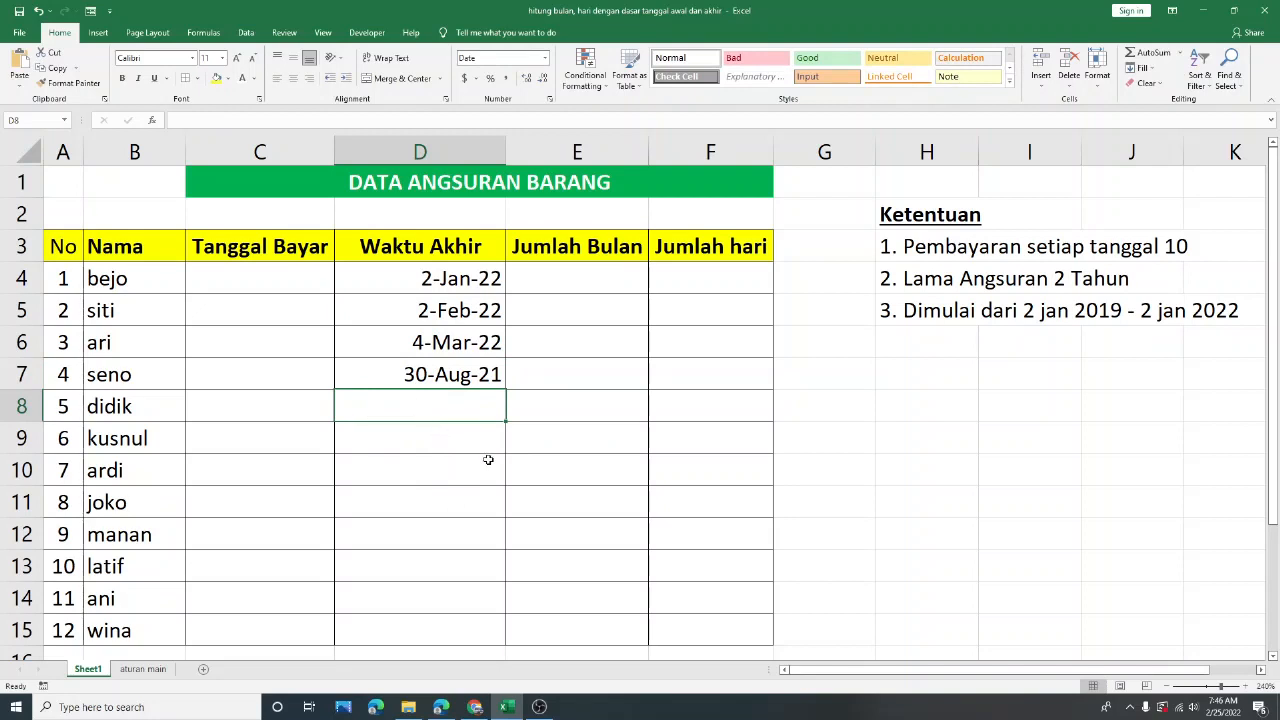
Enter the Waktu Akhir date 29 mar 2022 in cell D8.
text(29)
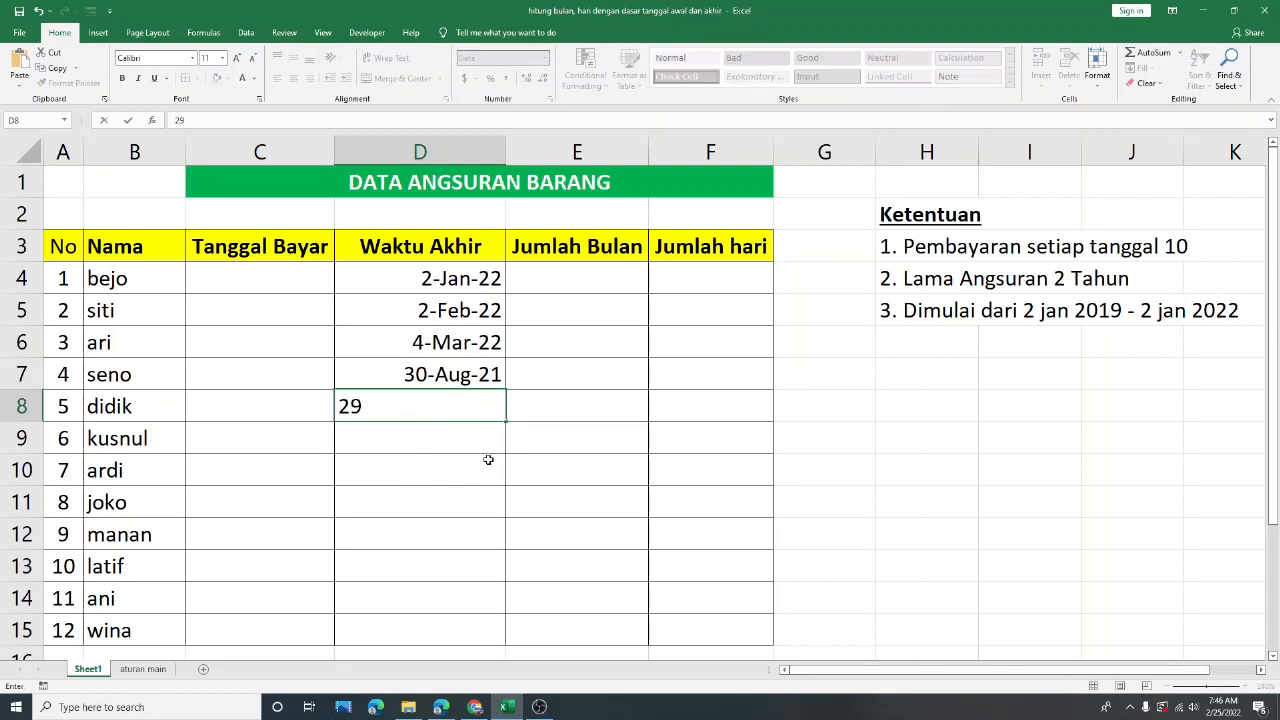
text( mar 2022)
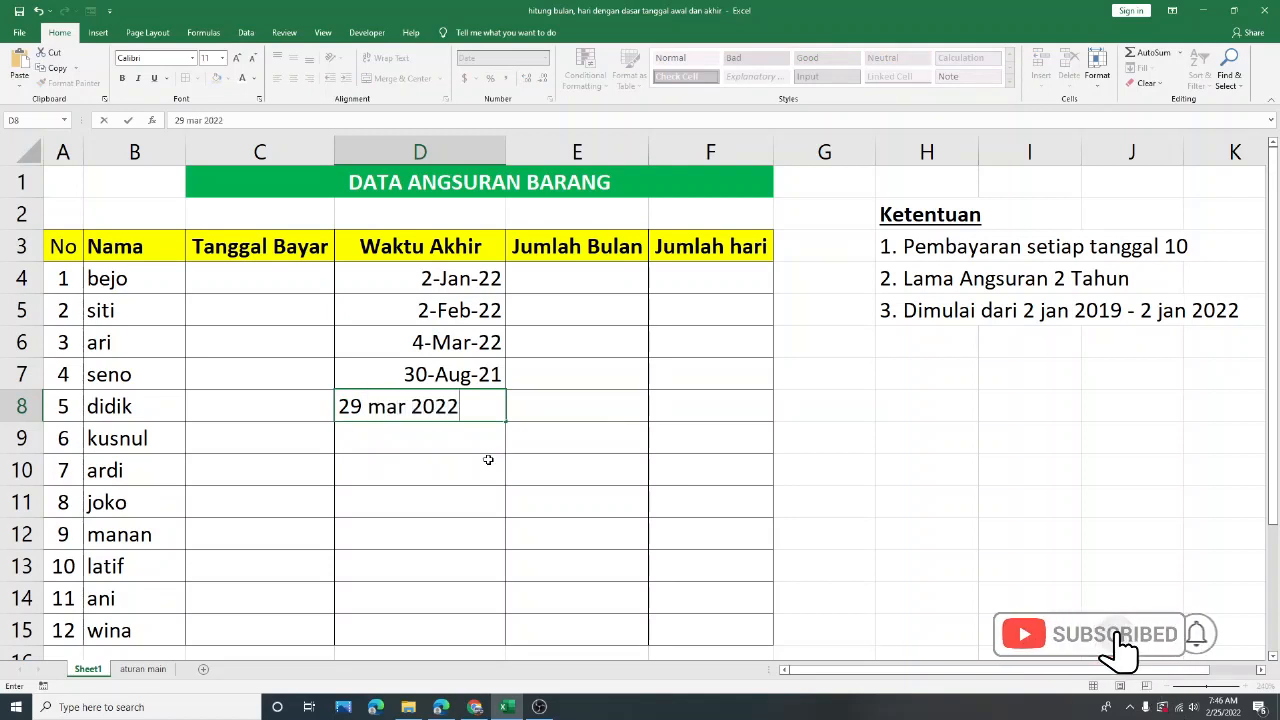
key(Return)
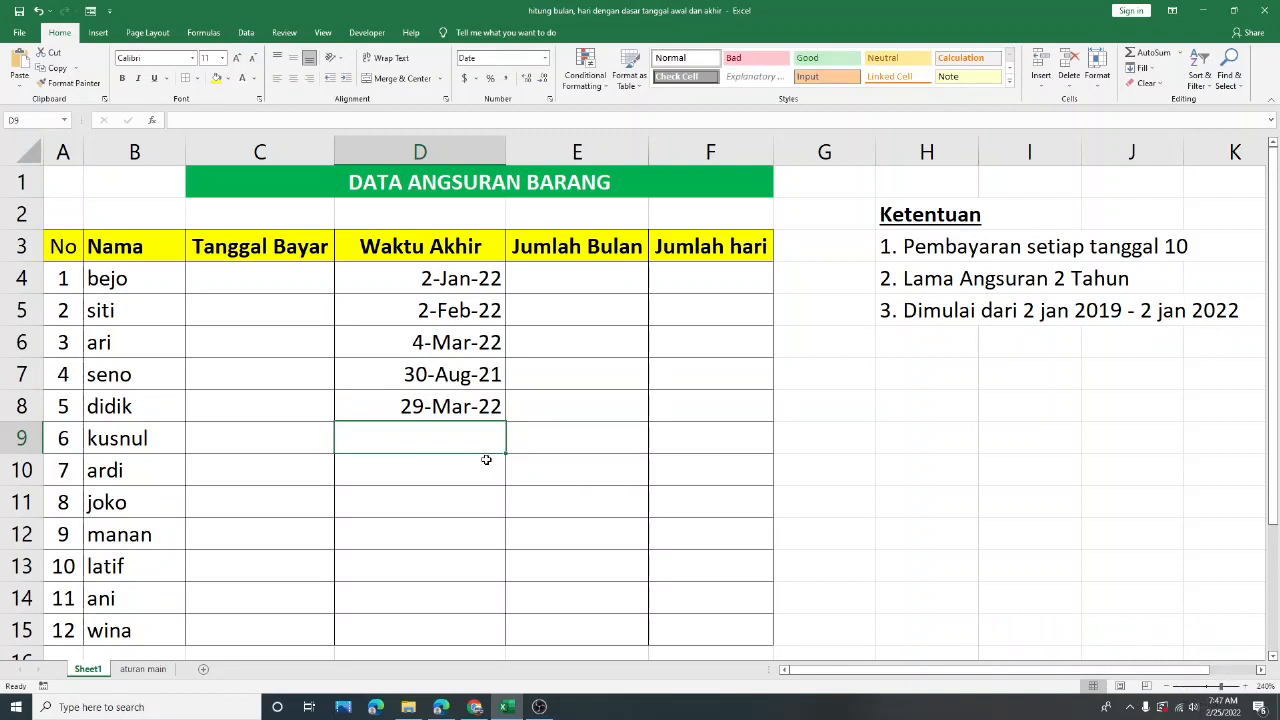
Copy the dates in D5:D7 and paste them starting at D9, D12 and D13 to fill the Waktu Akhir column through D15.
drag(476, 284, 481, 374)
click(516, 400)
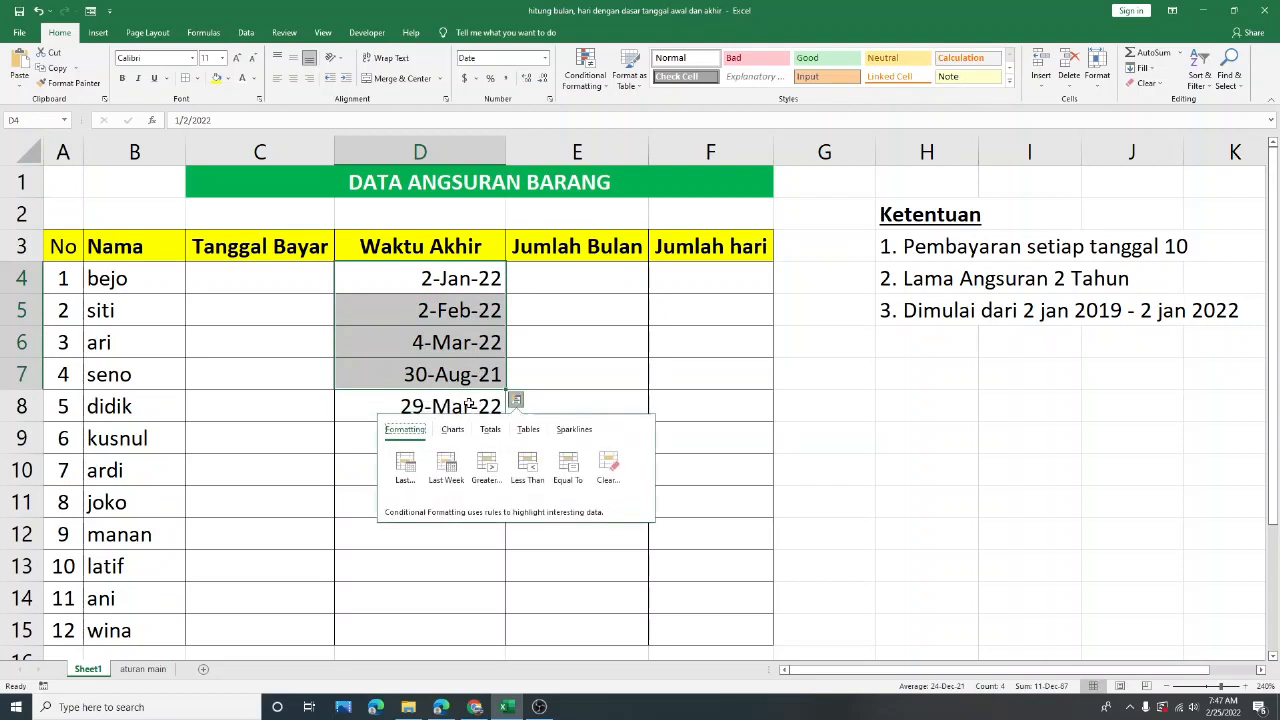
drag(474, 318, 478, 383)
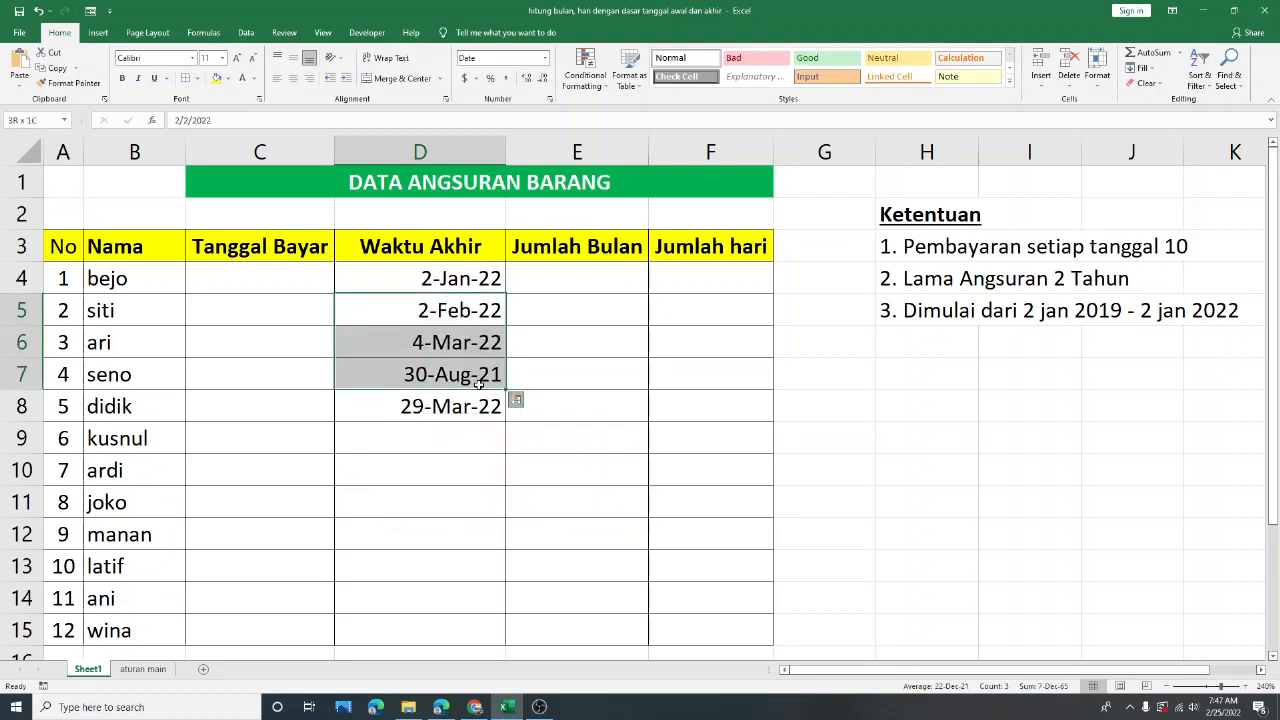
key(ctrl+c)
click(462, 440)
key(ctrl+v)
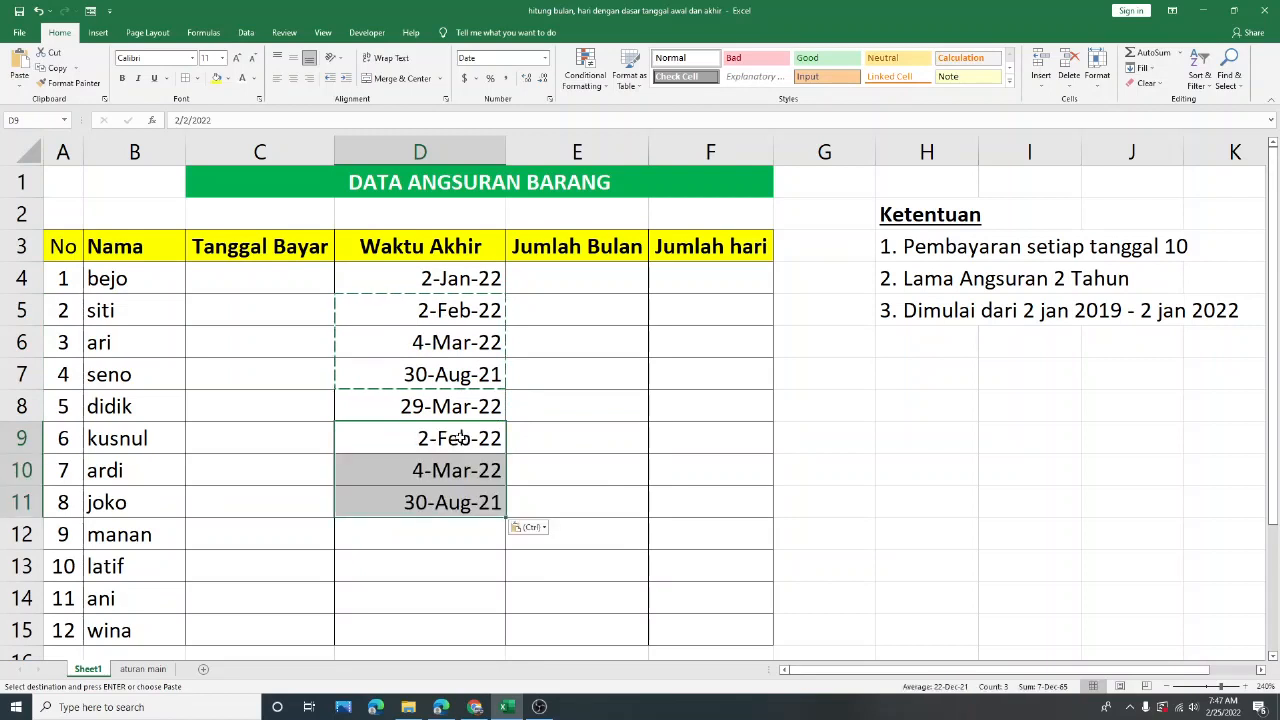
click(454, 540)
key(ctrl+v)
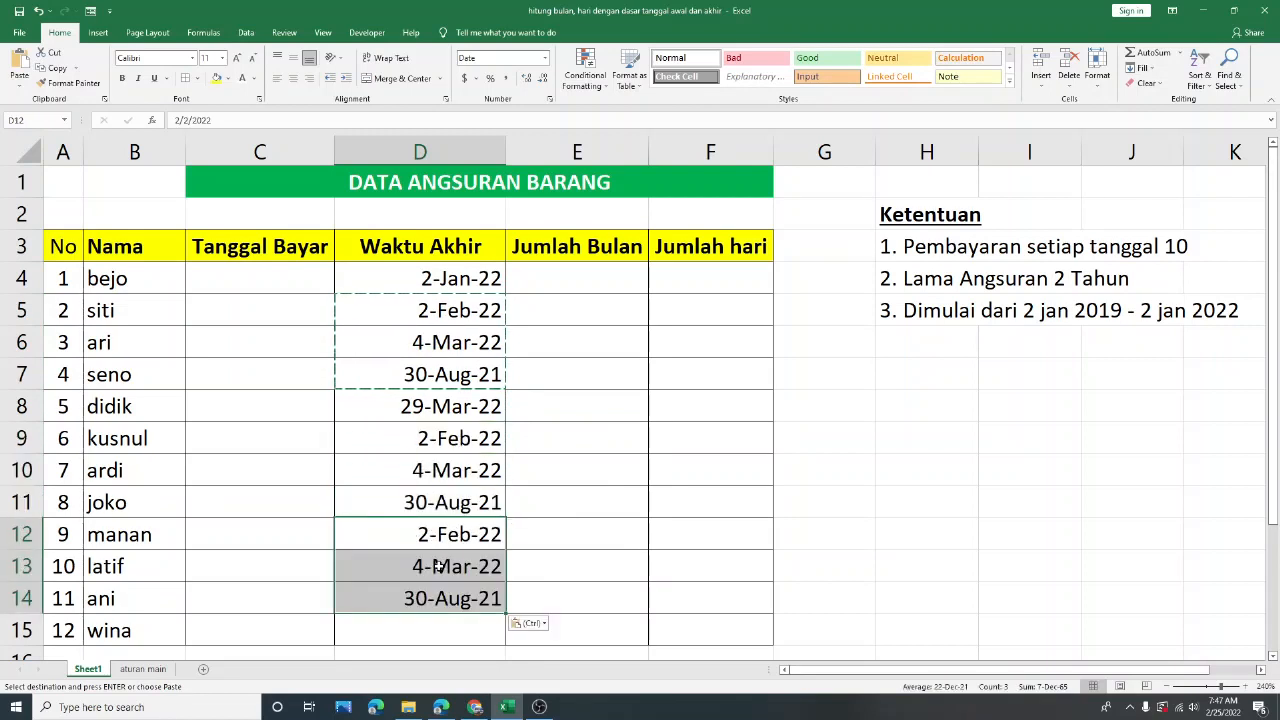
click(438, 566)
key(ctrl+v)
click(600, 446)
click(584, 343)
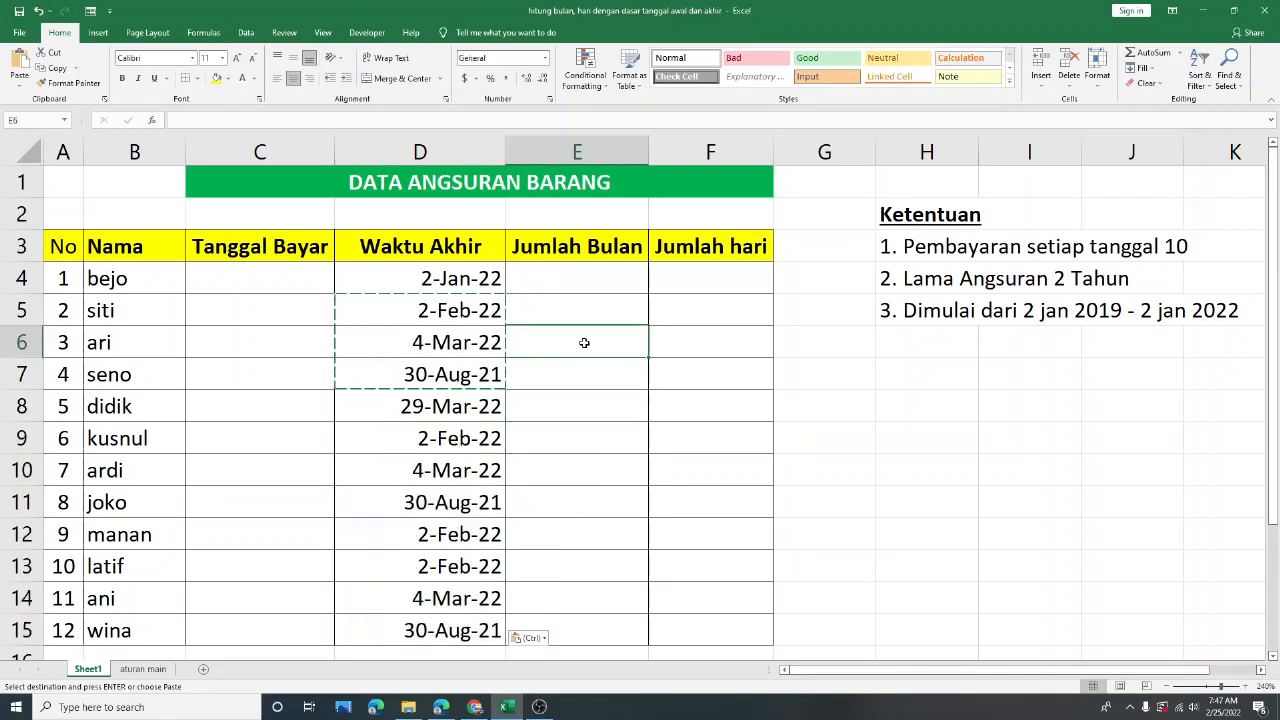
Centre the Waktu Akhir dates in the range D4:D15 horizontally.
drag(472, 279, 474, 622)
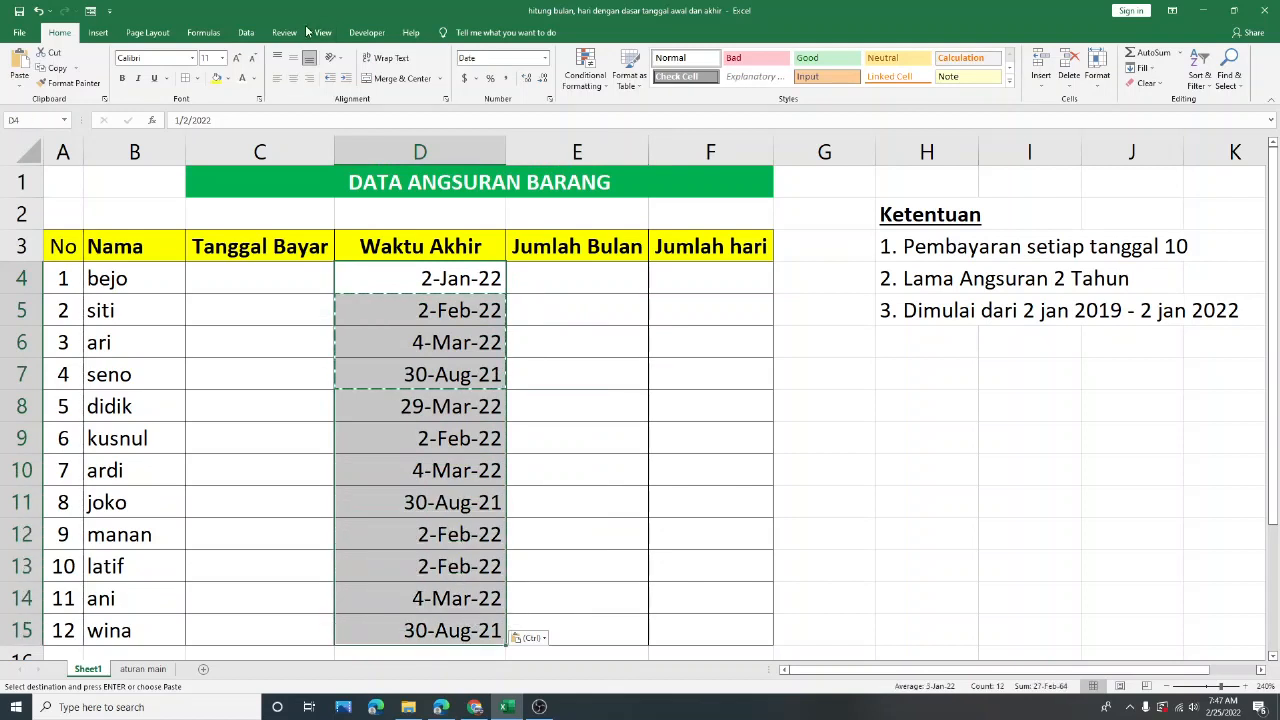
click(293, 78)
click(577, 313)
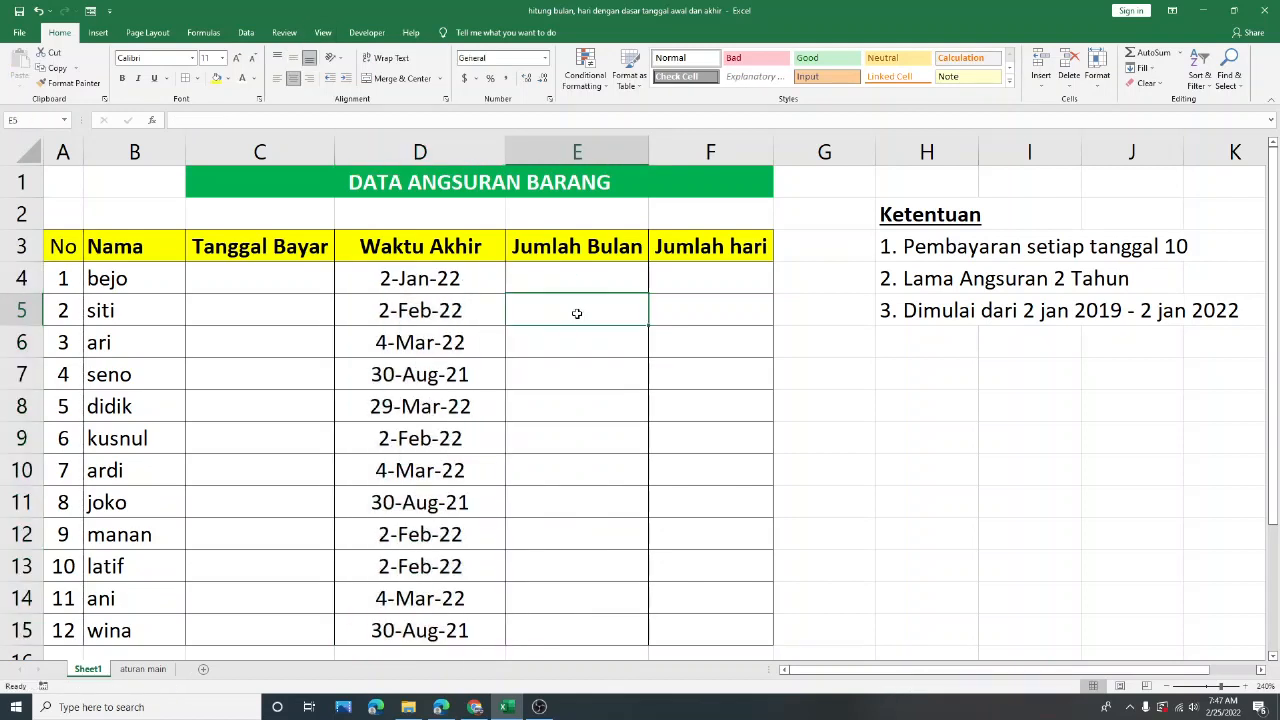
drag(466, 282, 481, 627)
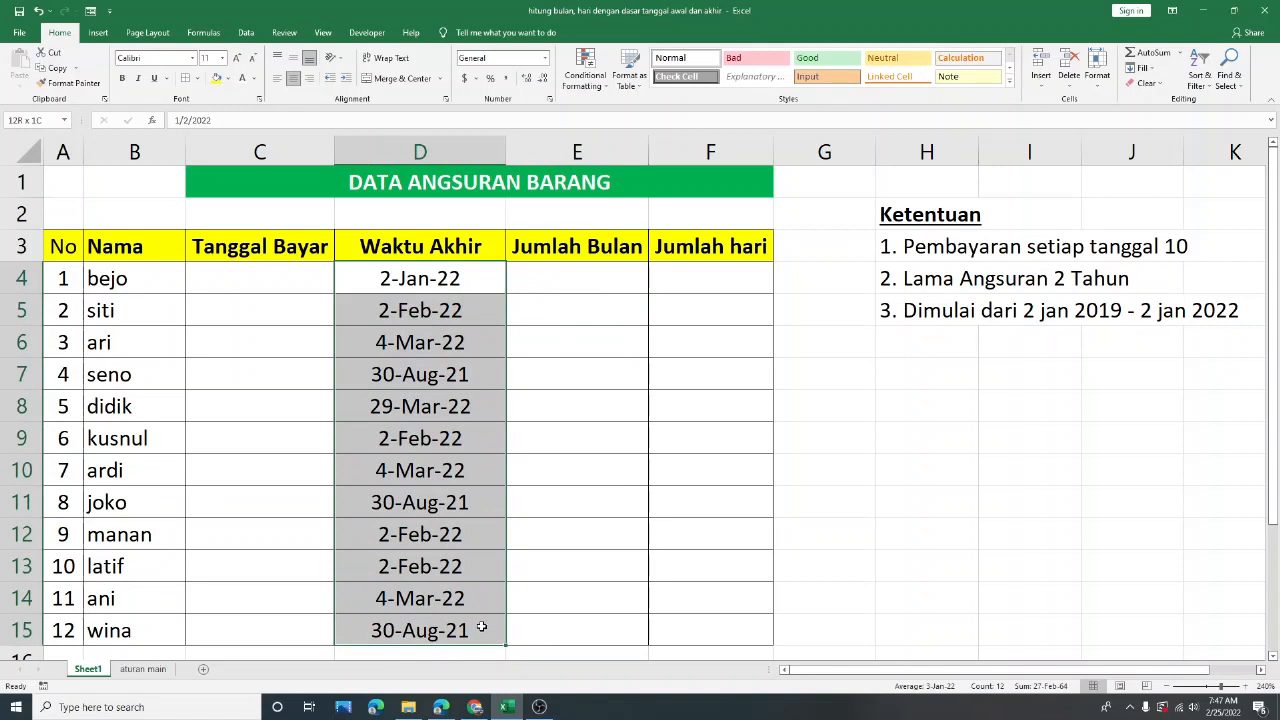
click(565, 306)
click(291, 280)
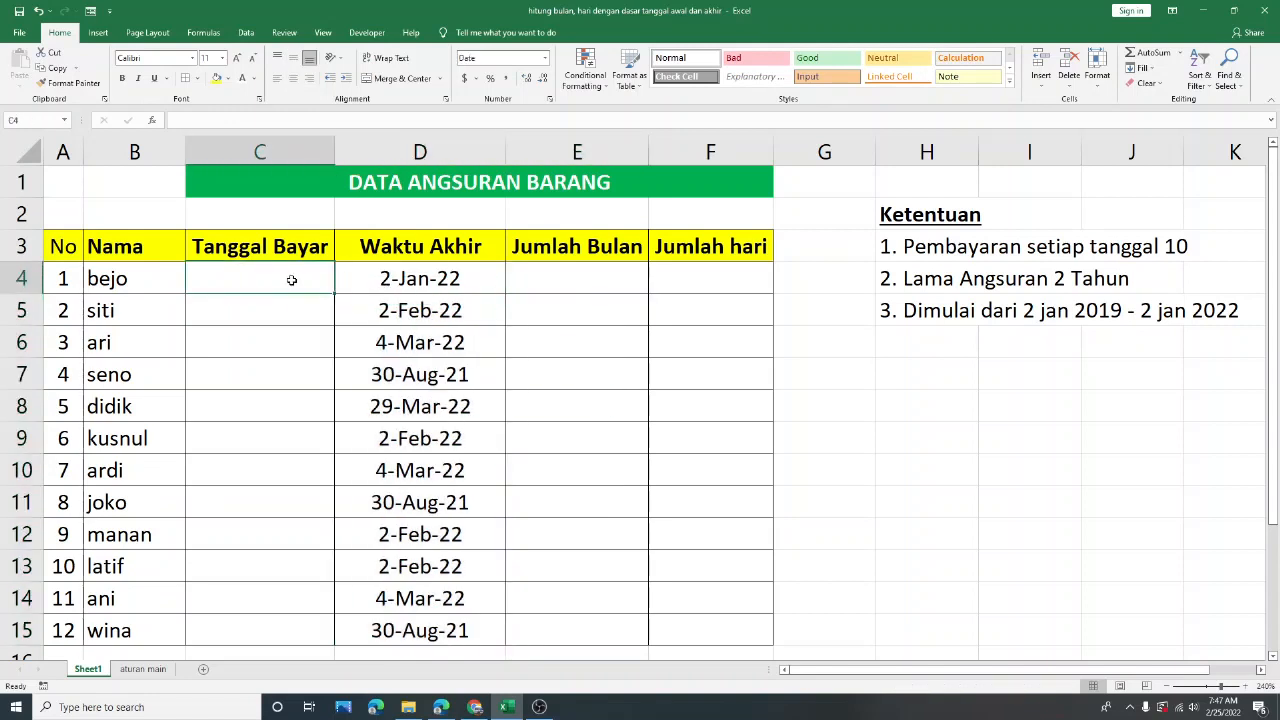
click(297, 314)
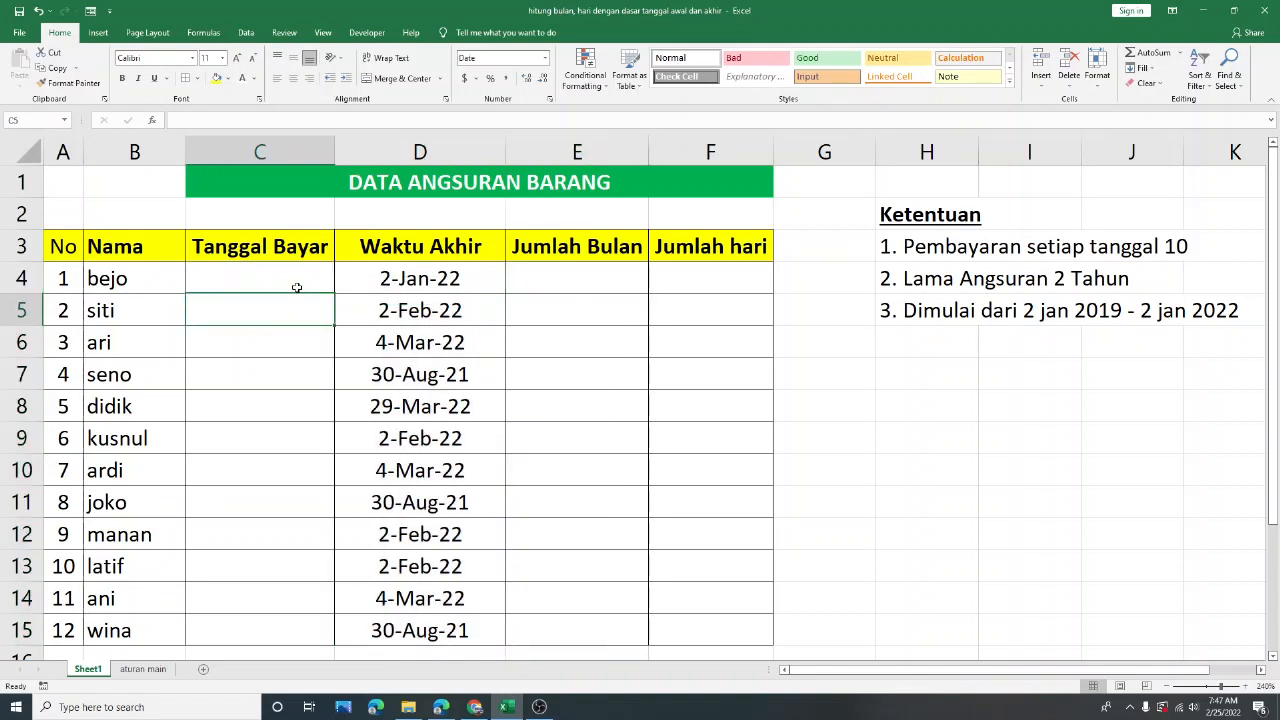
click(284, 275)
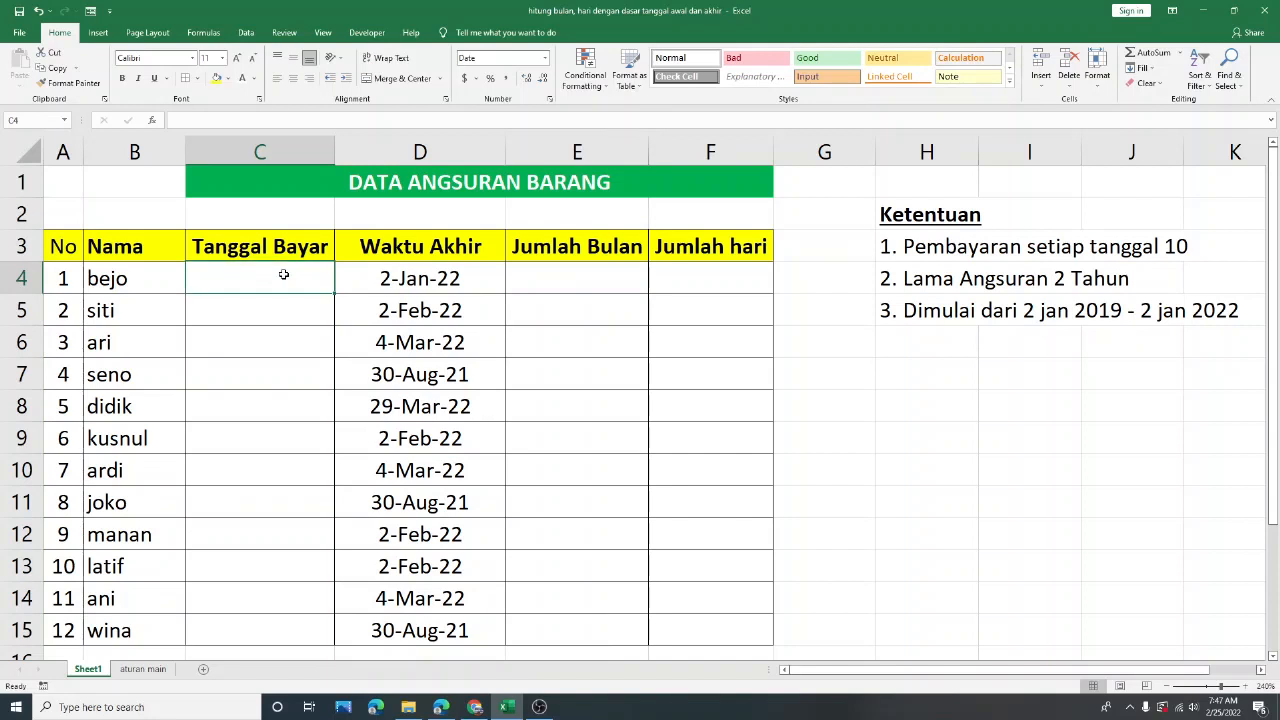
click(560, 268)
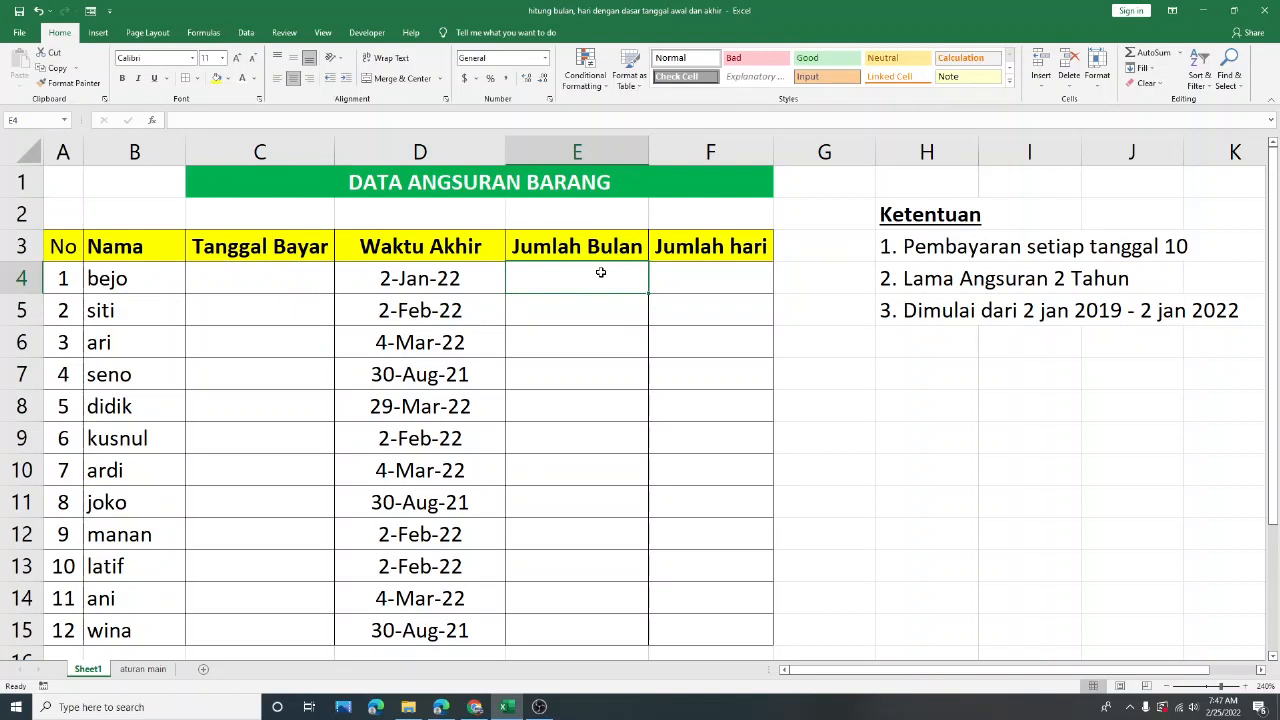
click(292, 278)
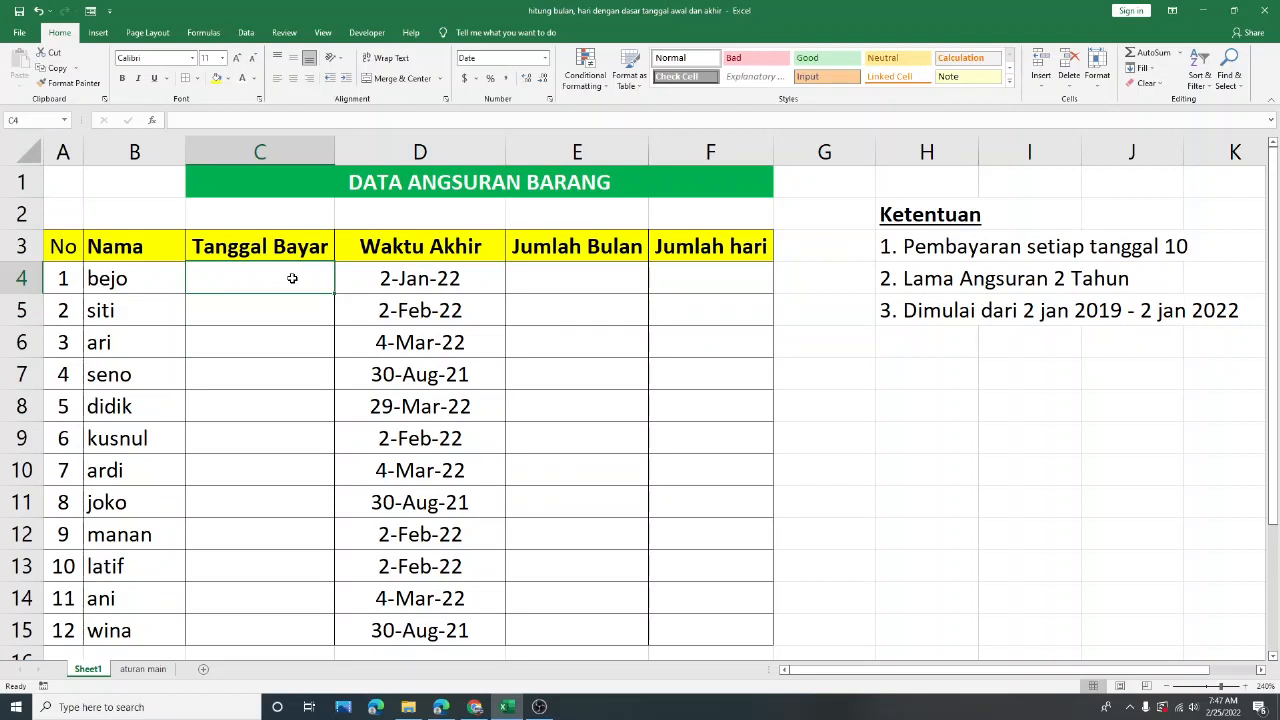
Change the first payment term in cell H3 to read "1. Pembayaran setiap tanggal 2".
click(916, 248)
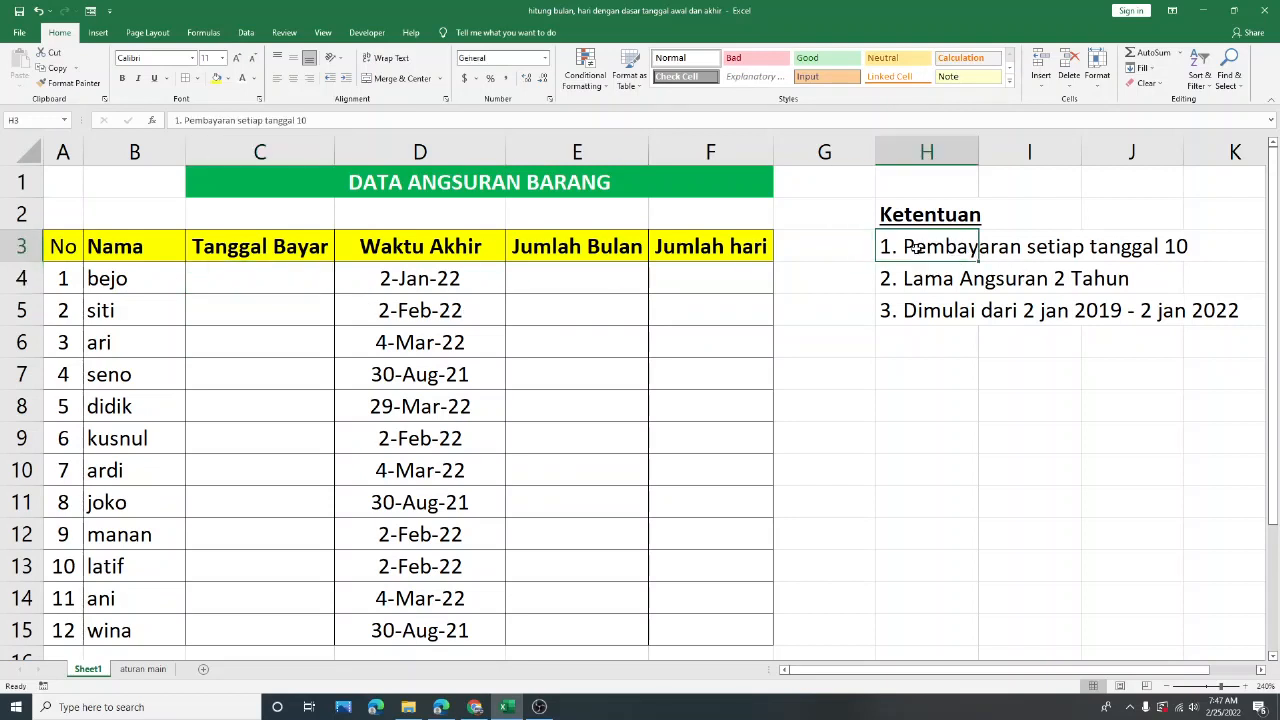
double_click(916, 248)
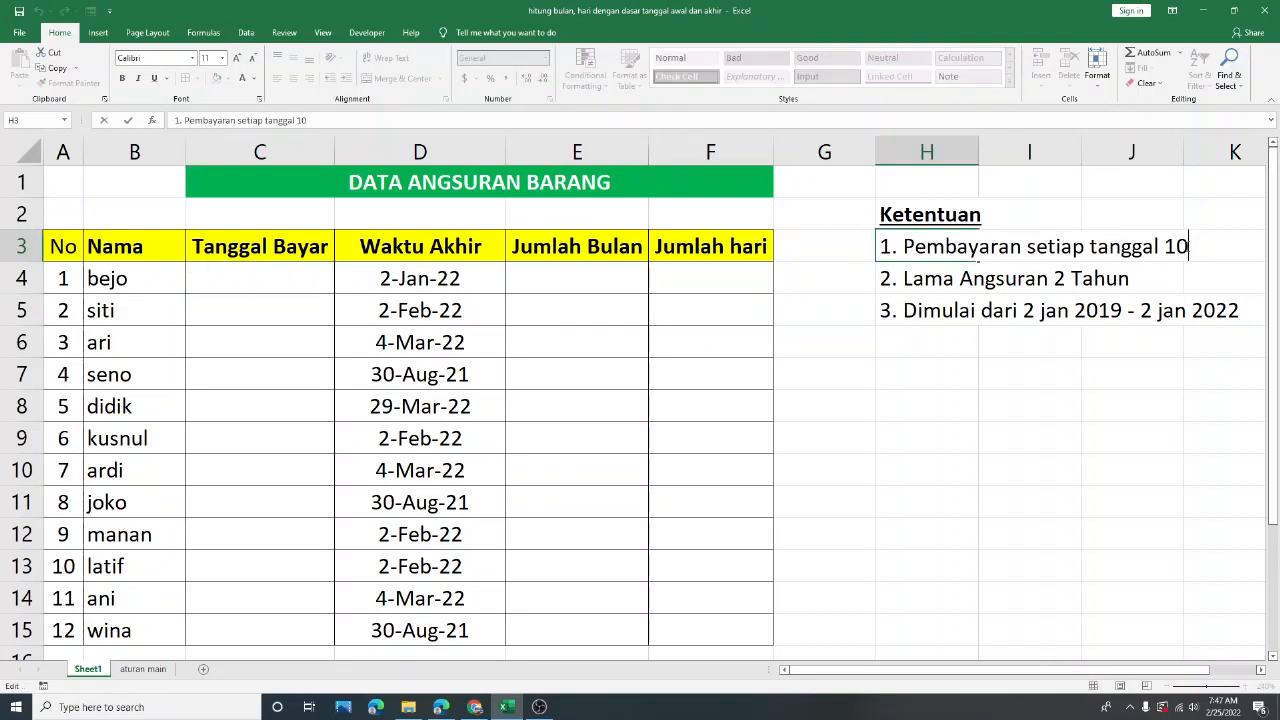
key(BackSpace)
key(BackSpace)
text(2)
click(430, 314)
click(395, 340)
click(385, 374)
click(387, 405)
drag(434, 283, 421, 628)
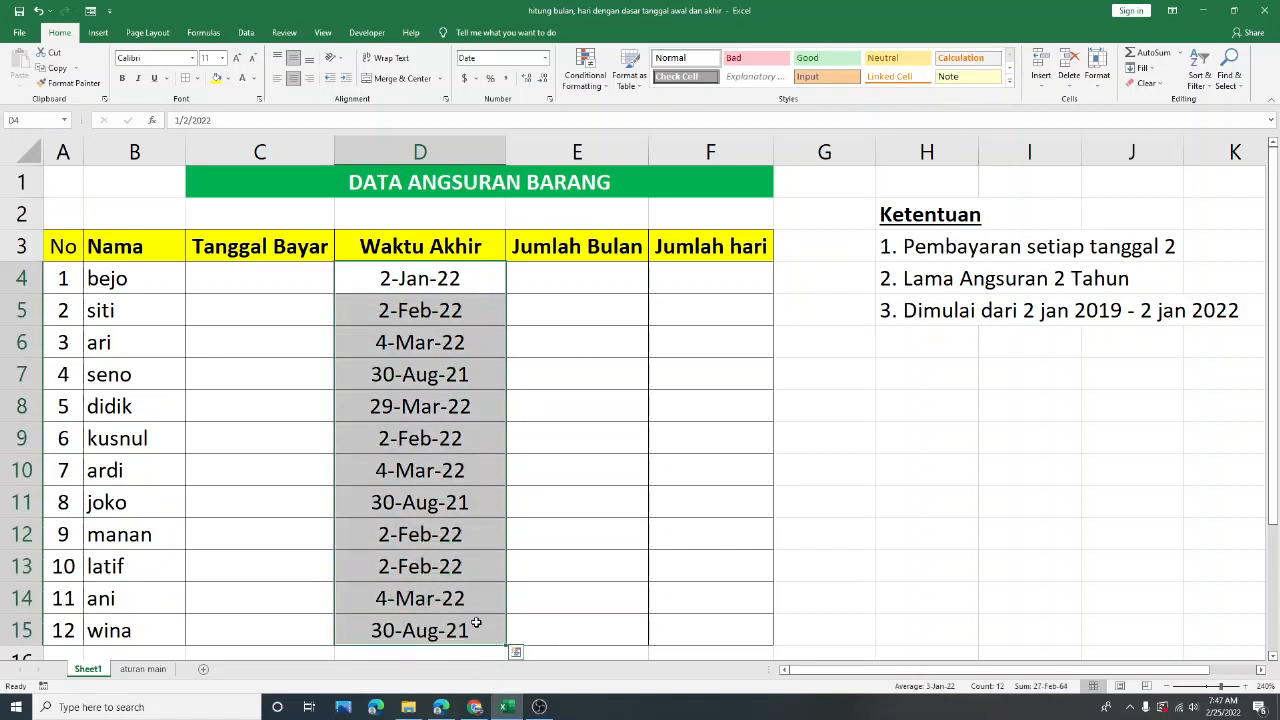
Enter the Tanggal Bayar date 2 jan 2021 for the first customer in cell C4.
click(253, 274)
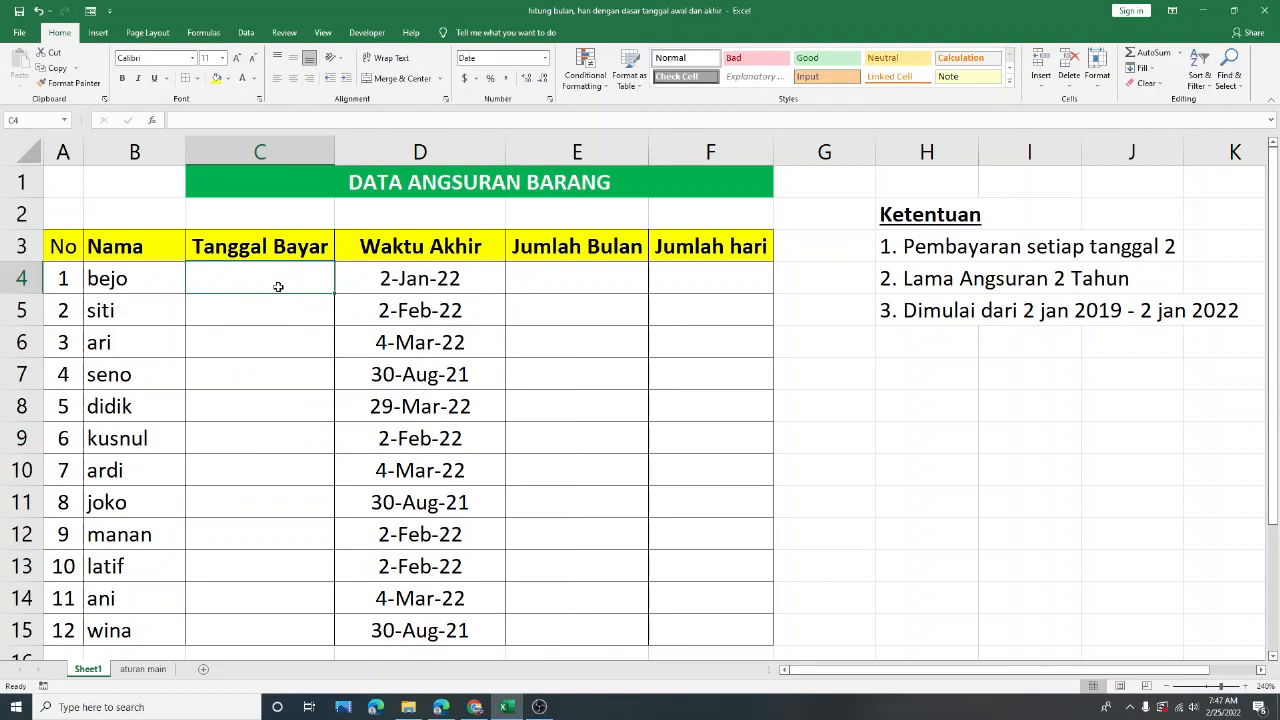
text(2 j)
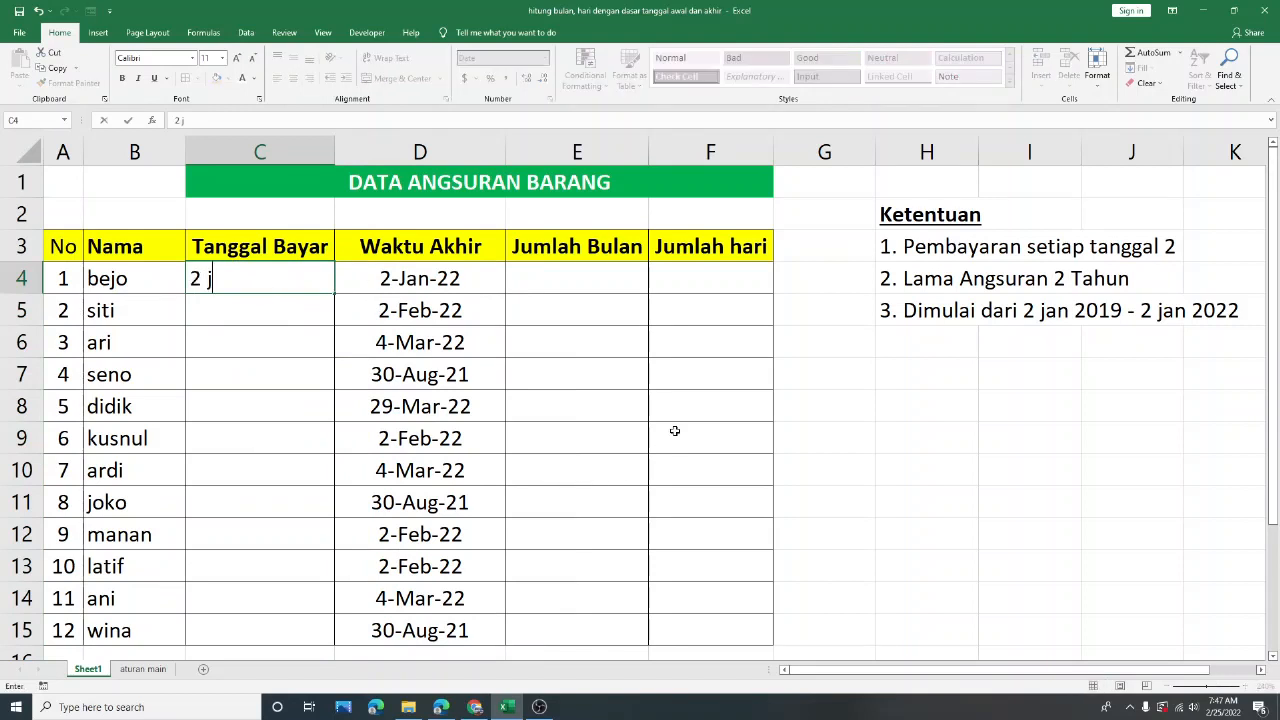
text(an 2021)
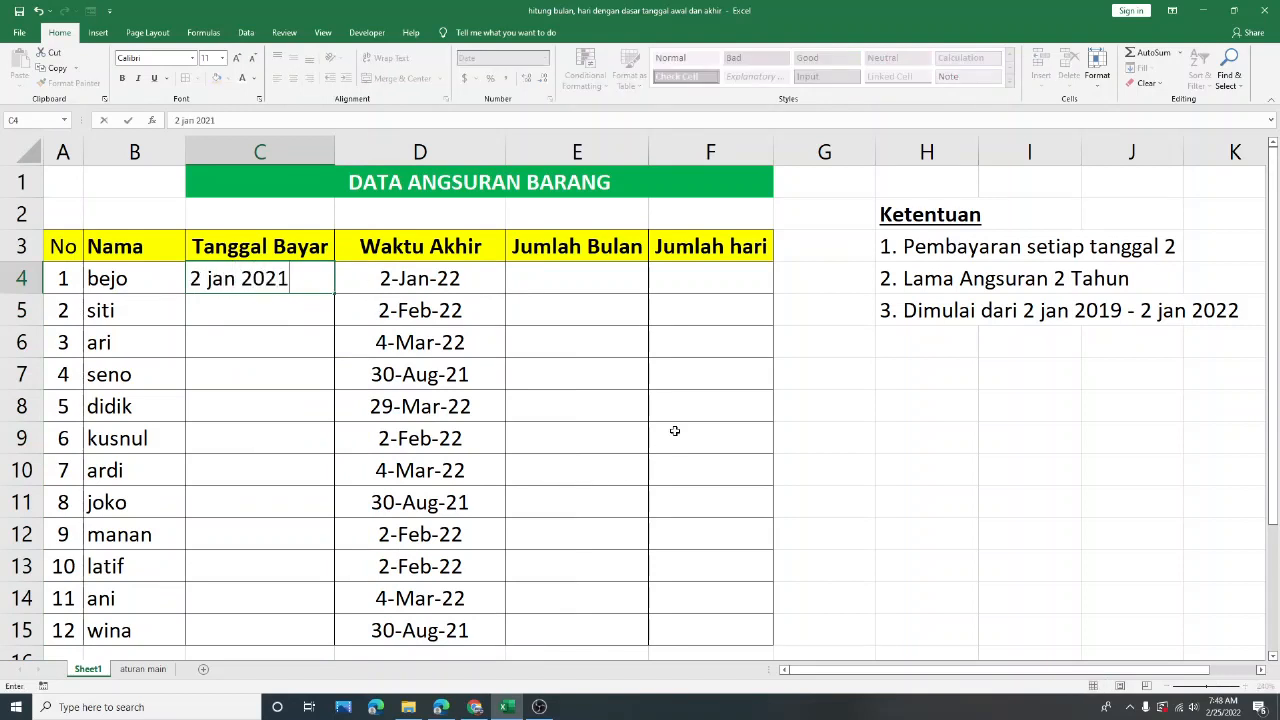
key(Return)
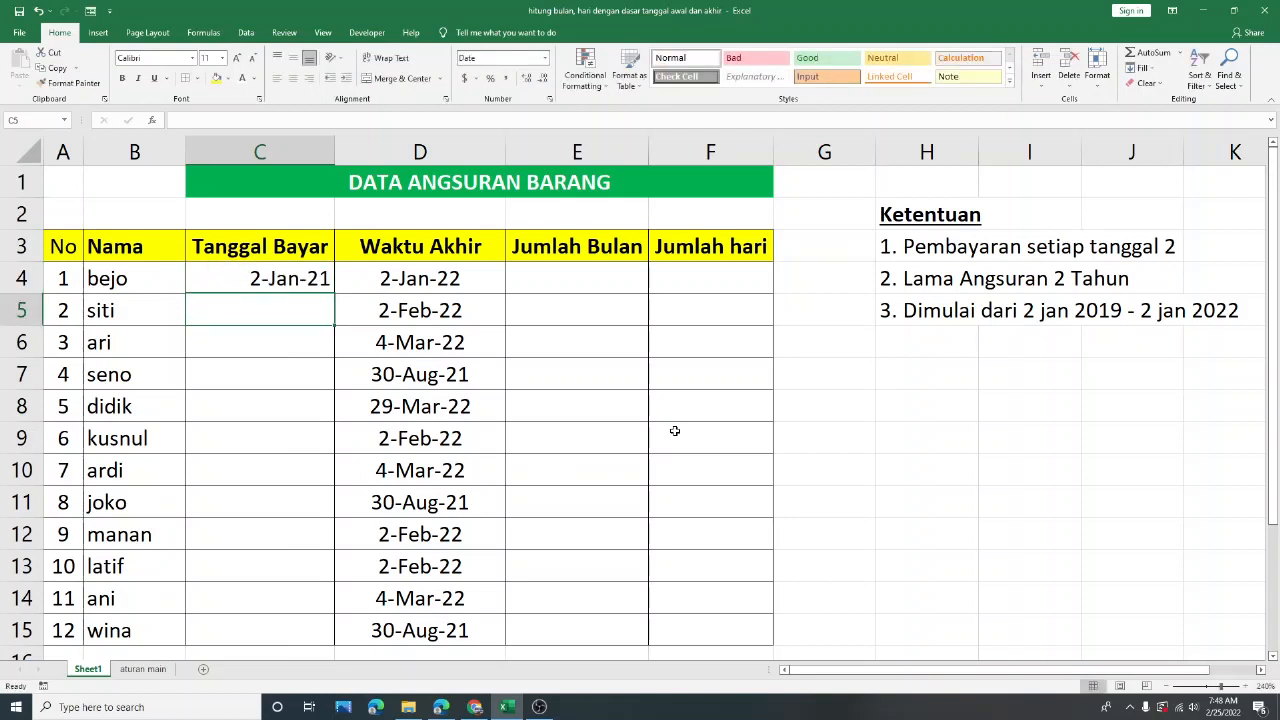
Change the year of the Tanggal Bayar date in cell C4 to 2019.
double_click(330, 279)
key(BackSpace)
key(BackSpace)
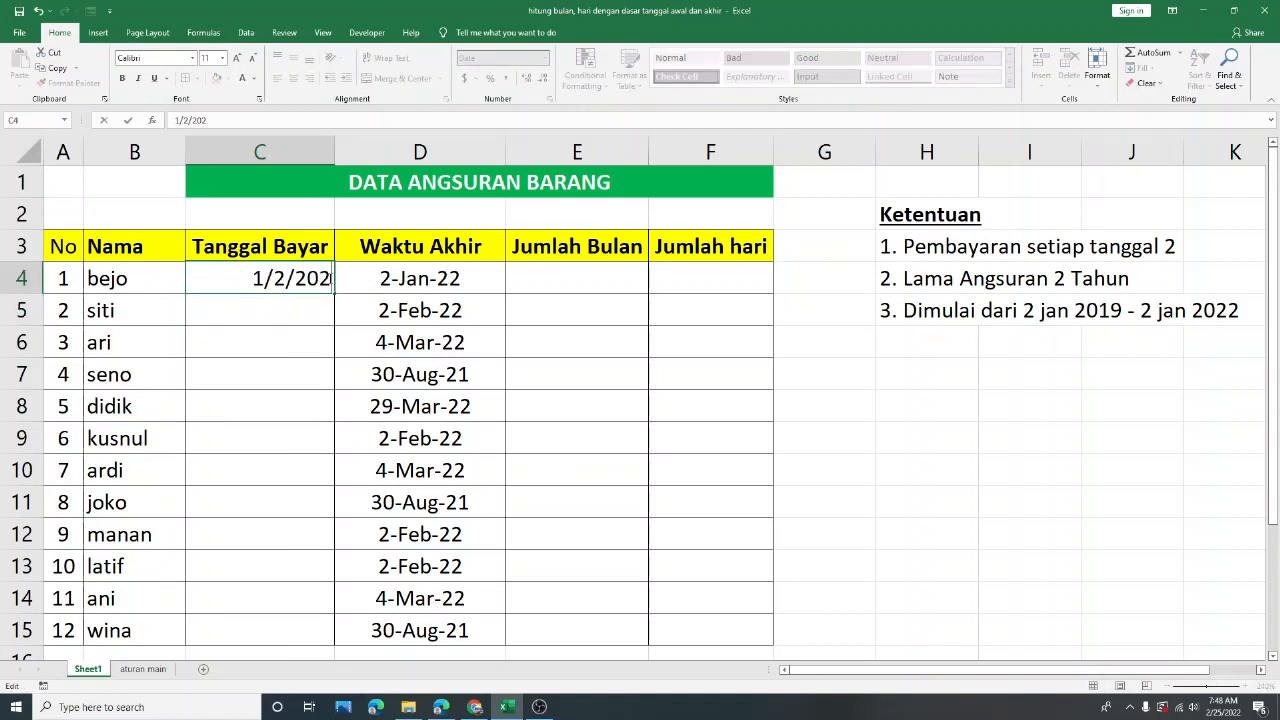
text(19)
key(Return)
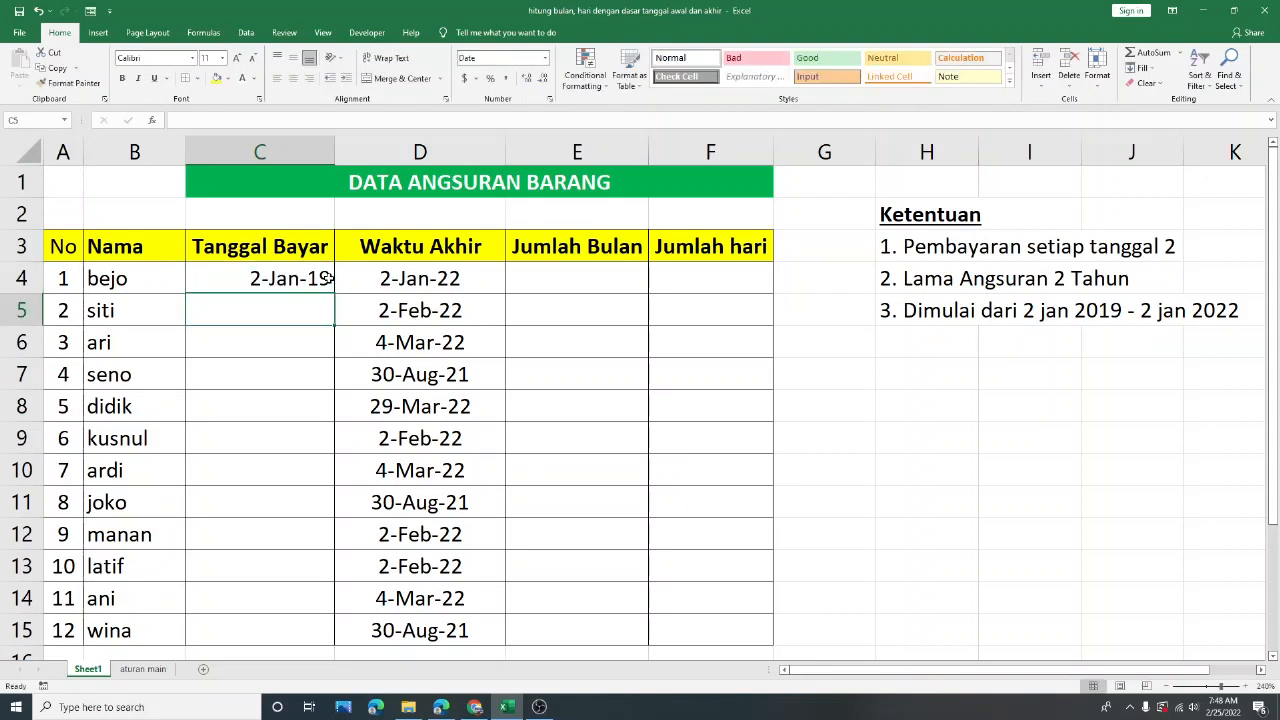
Begin a DATEDIF formula in cell E4 under Jumlah Bulan.
click(578, 333)
click(610, 276)
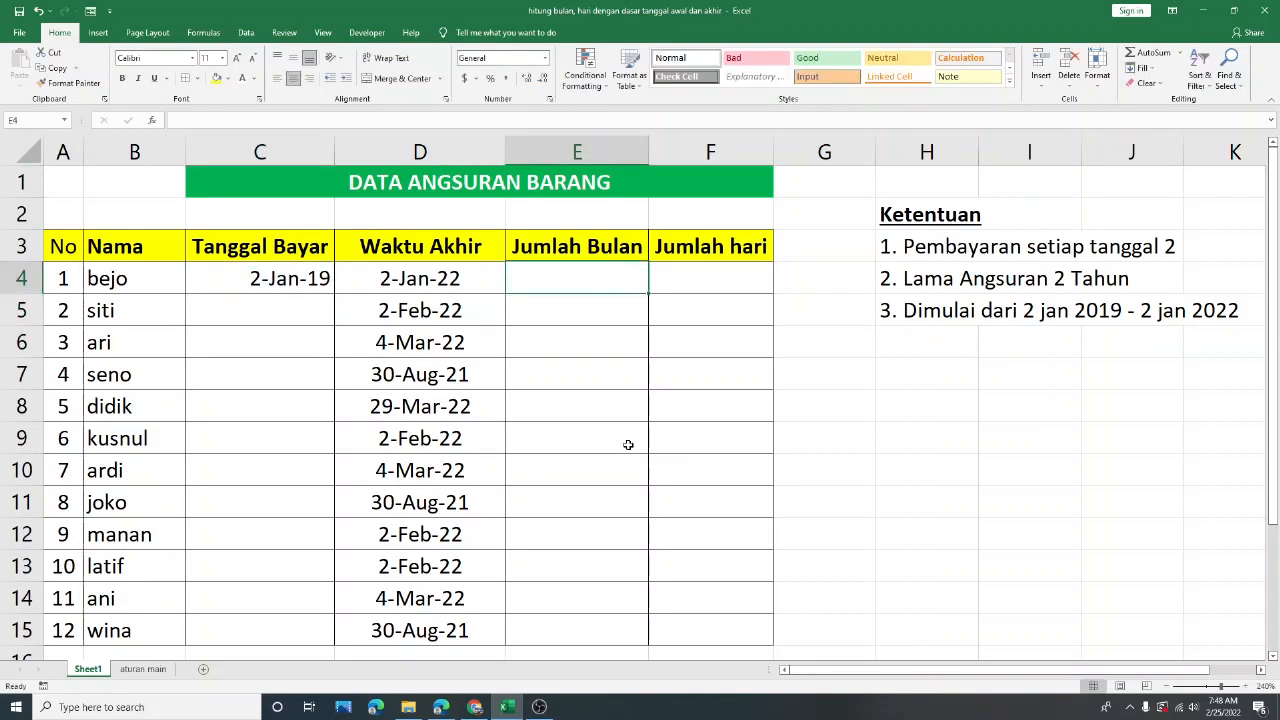
text(=)
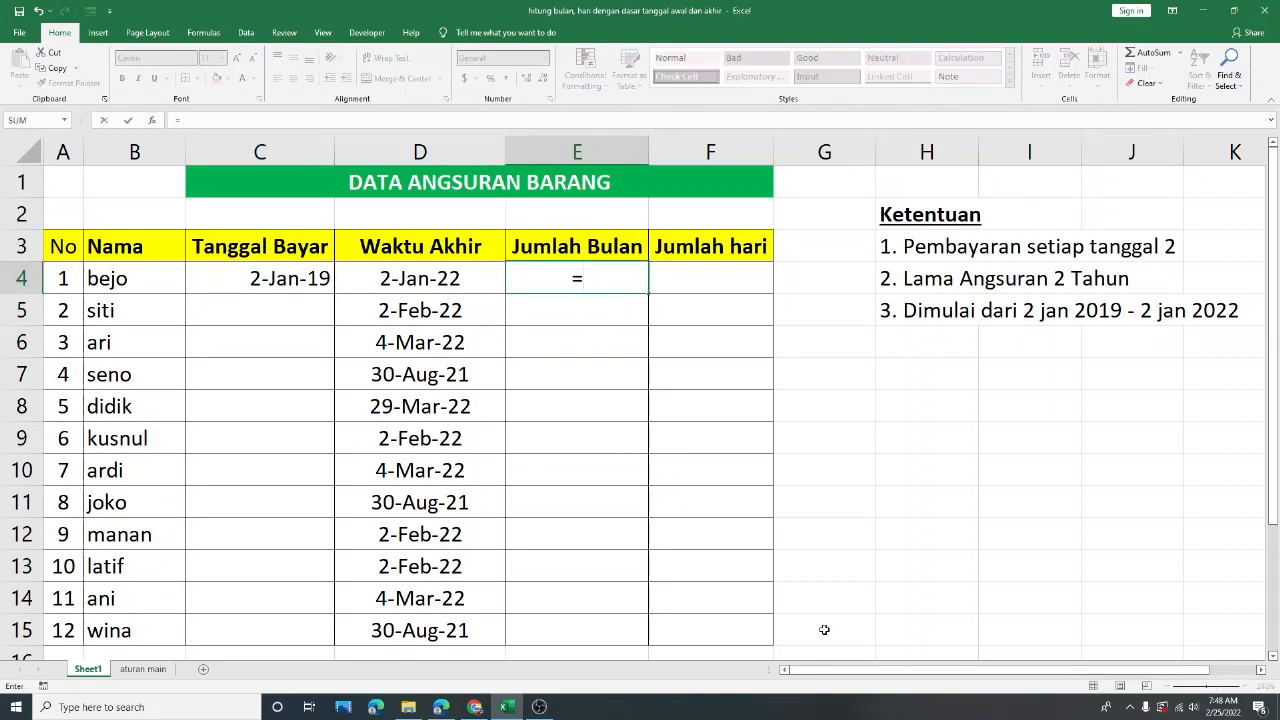
text(date)
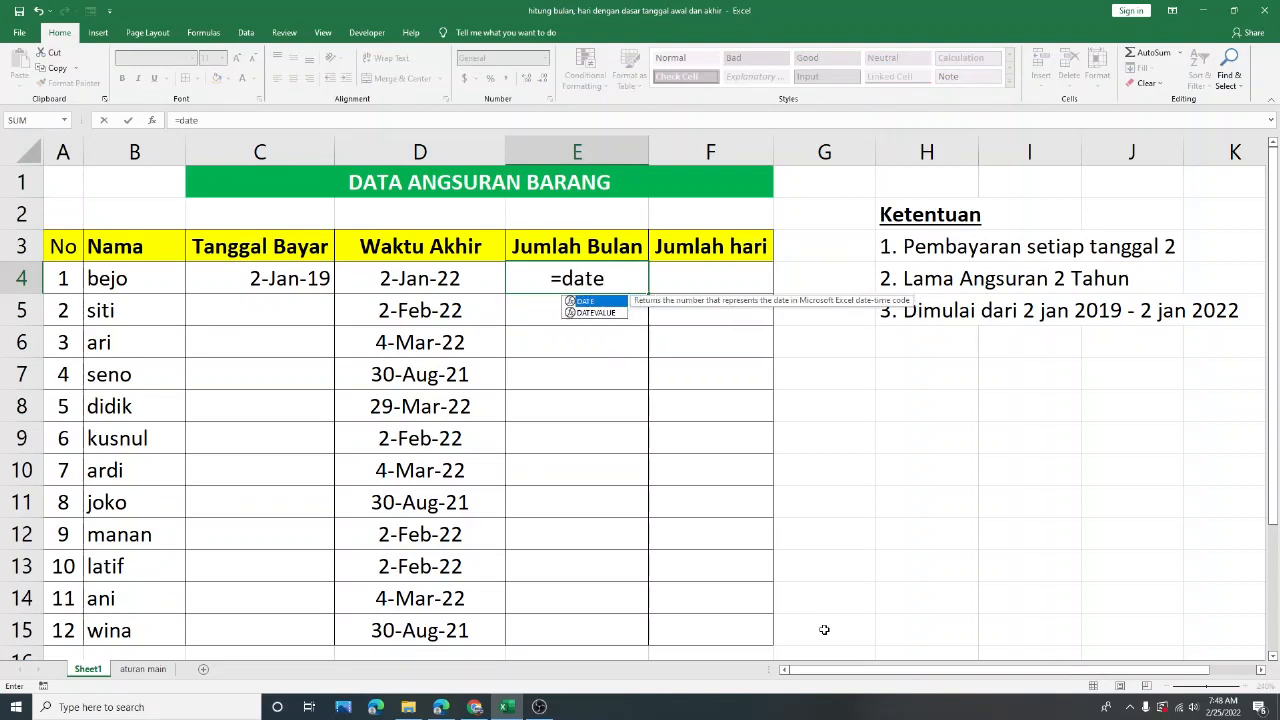
text(dif)
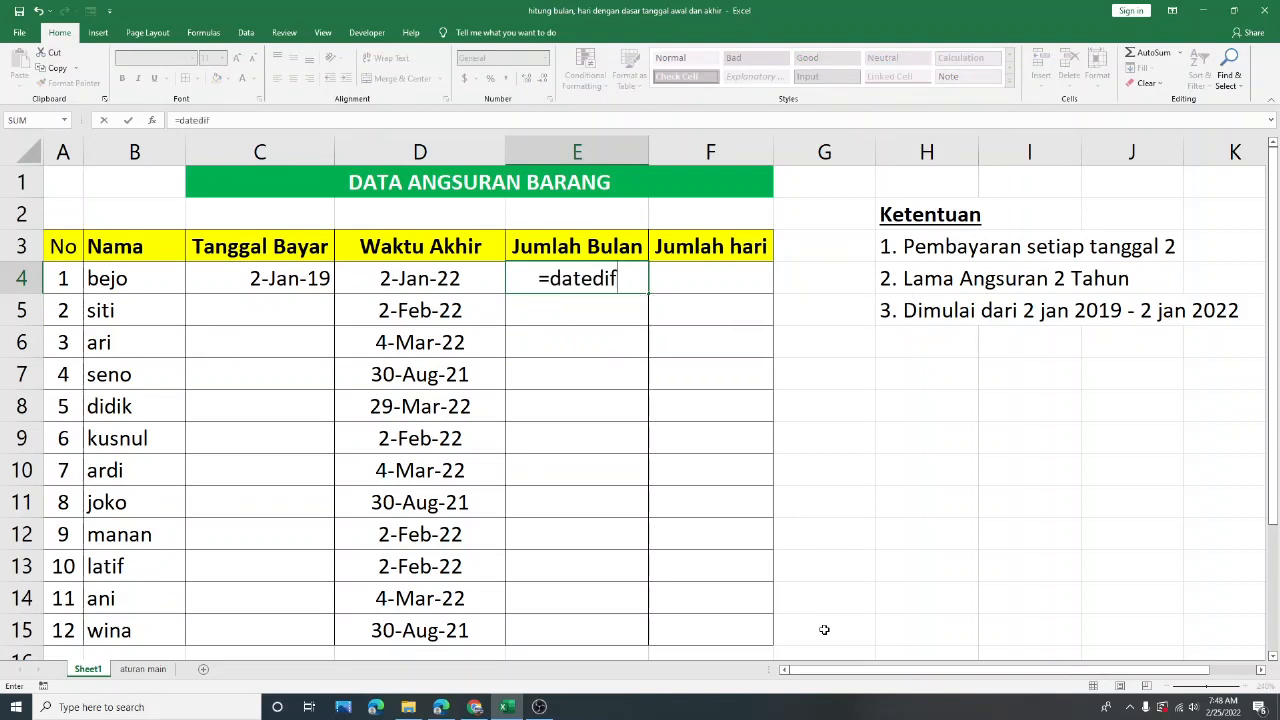
text(()
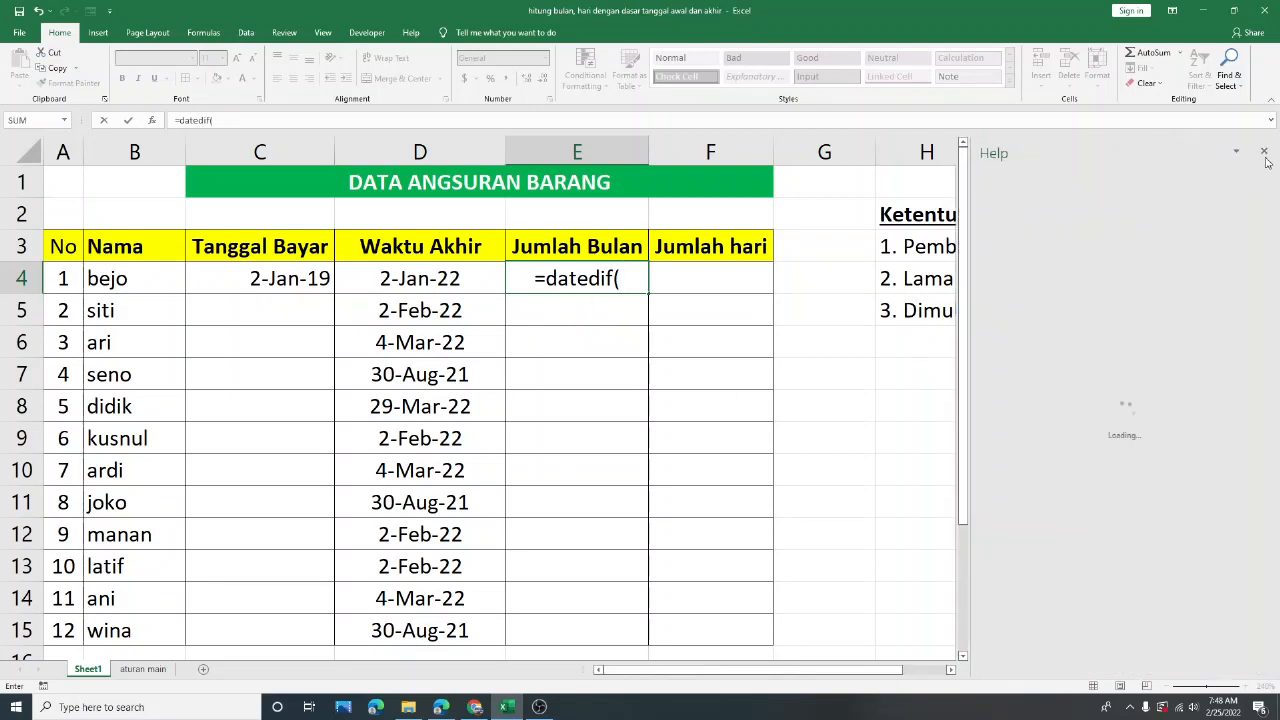
Close the Help pane and remove the stray K:K reference from the E4 formula.
click(1265, 153)
click(1262, 153)
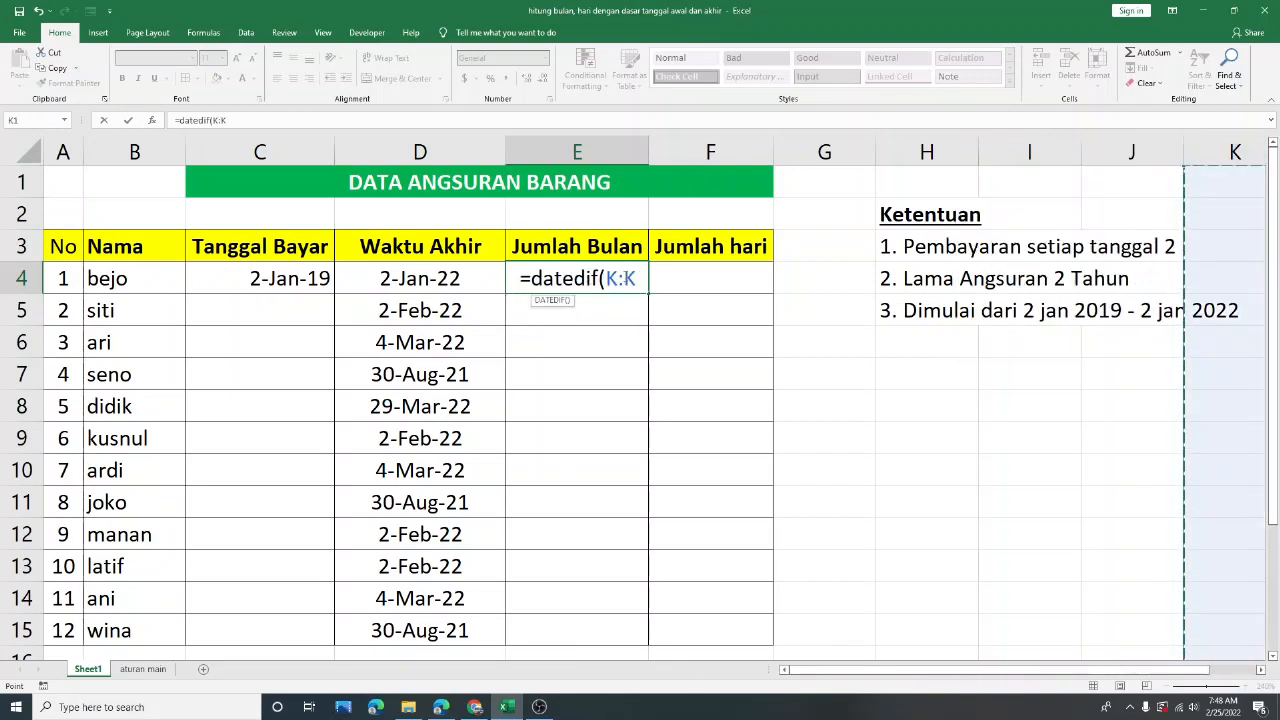
drag(637, 278, 614, 278)
key(BackSpace)
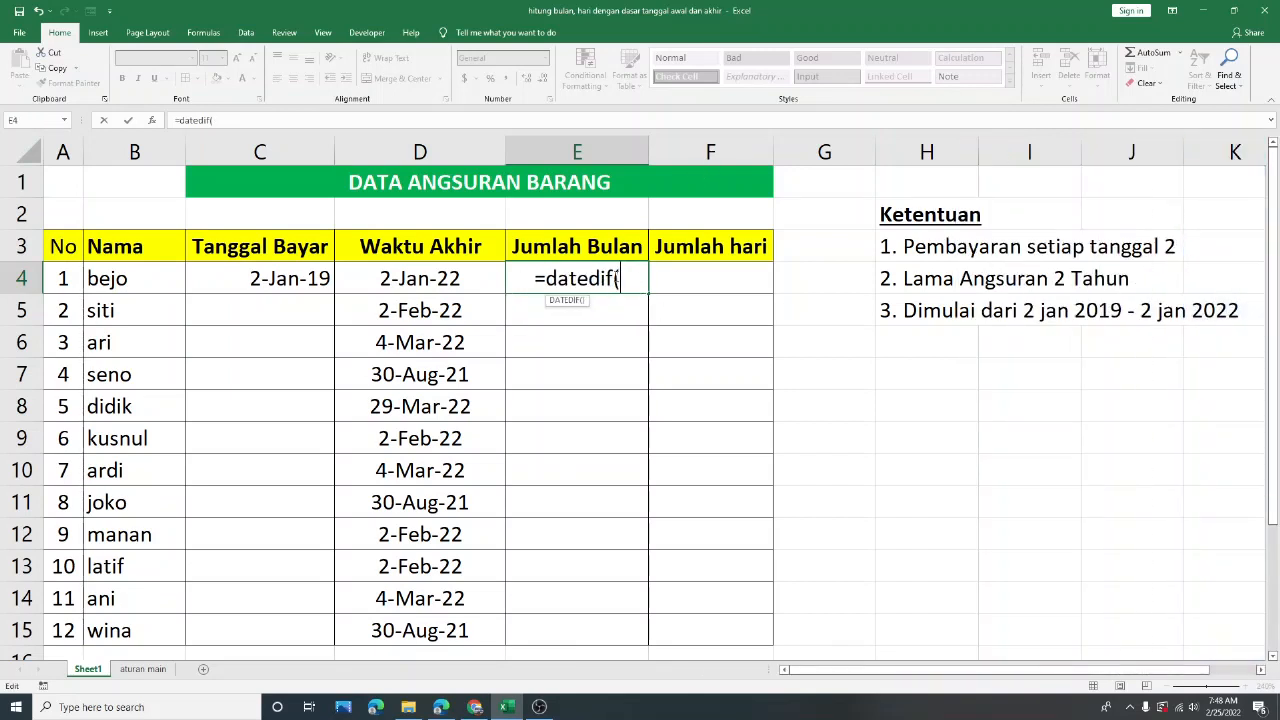
Complete the month-count formula in E4 as =DATEDIF(C4,D4,"m").
click(312, 279)
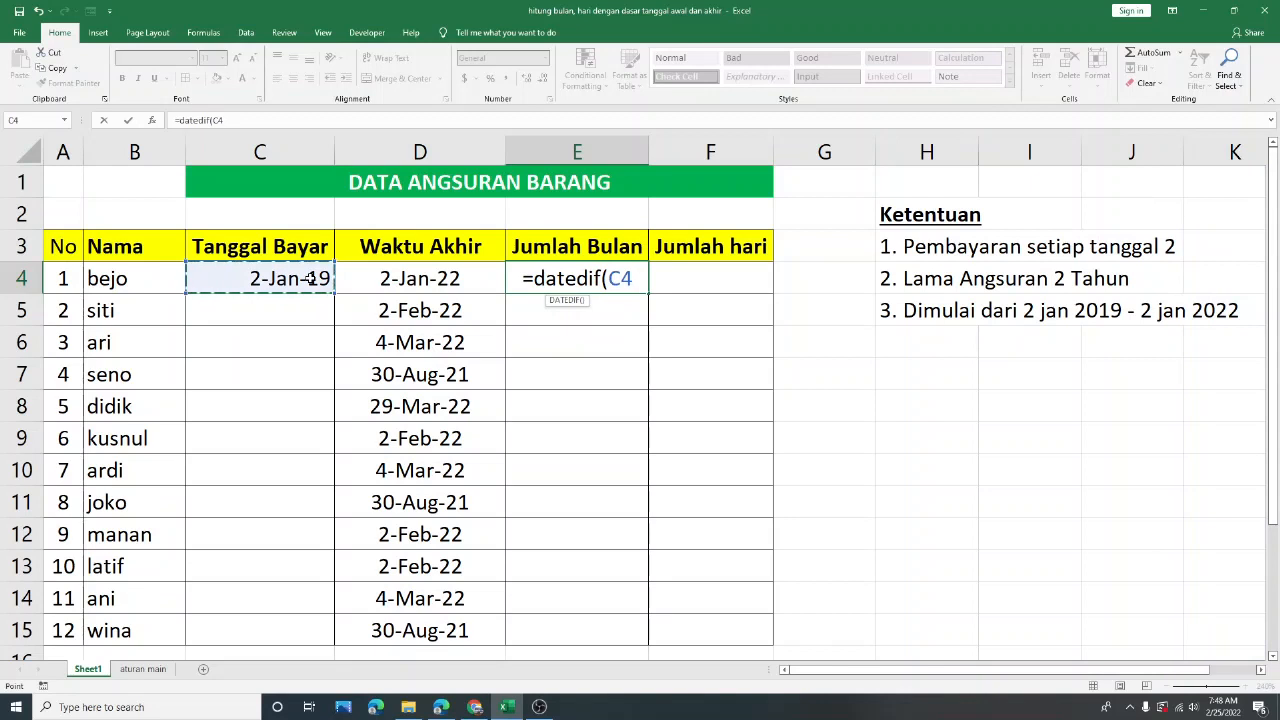
text(,)
click(367, 271)
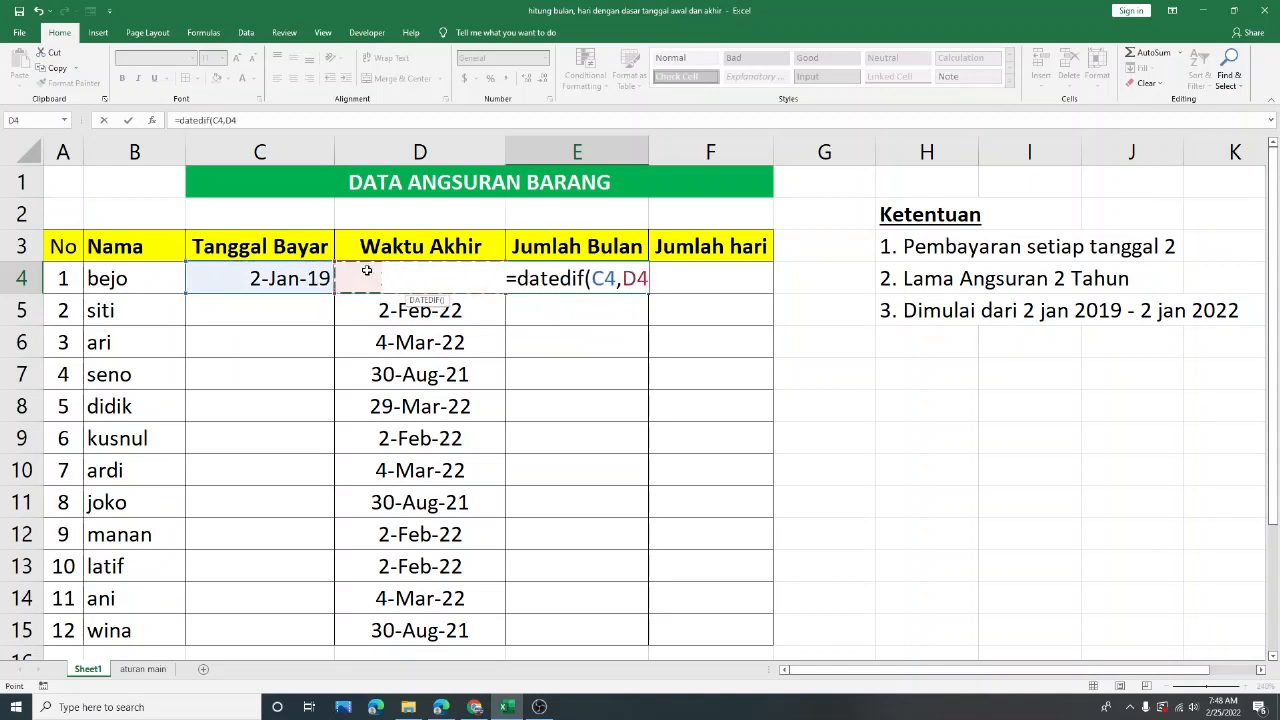
text(,"m)
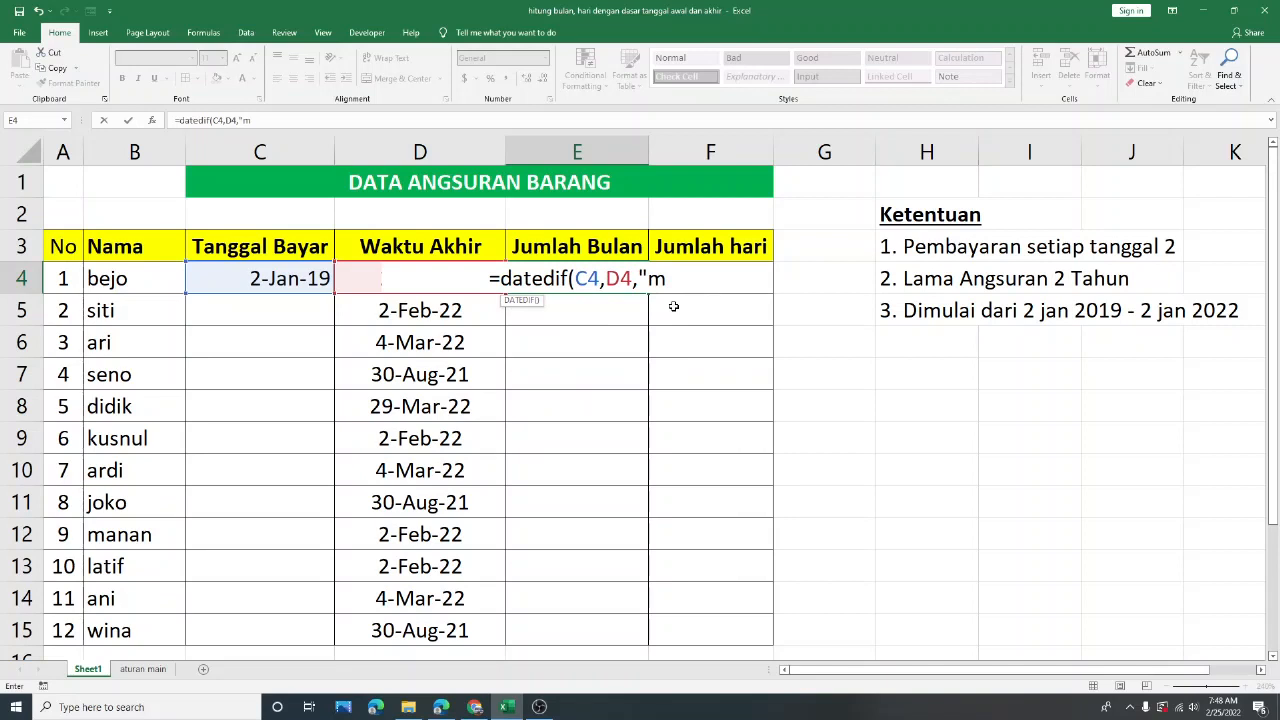
text("))
key(Return)
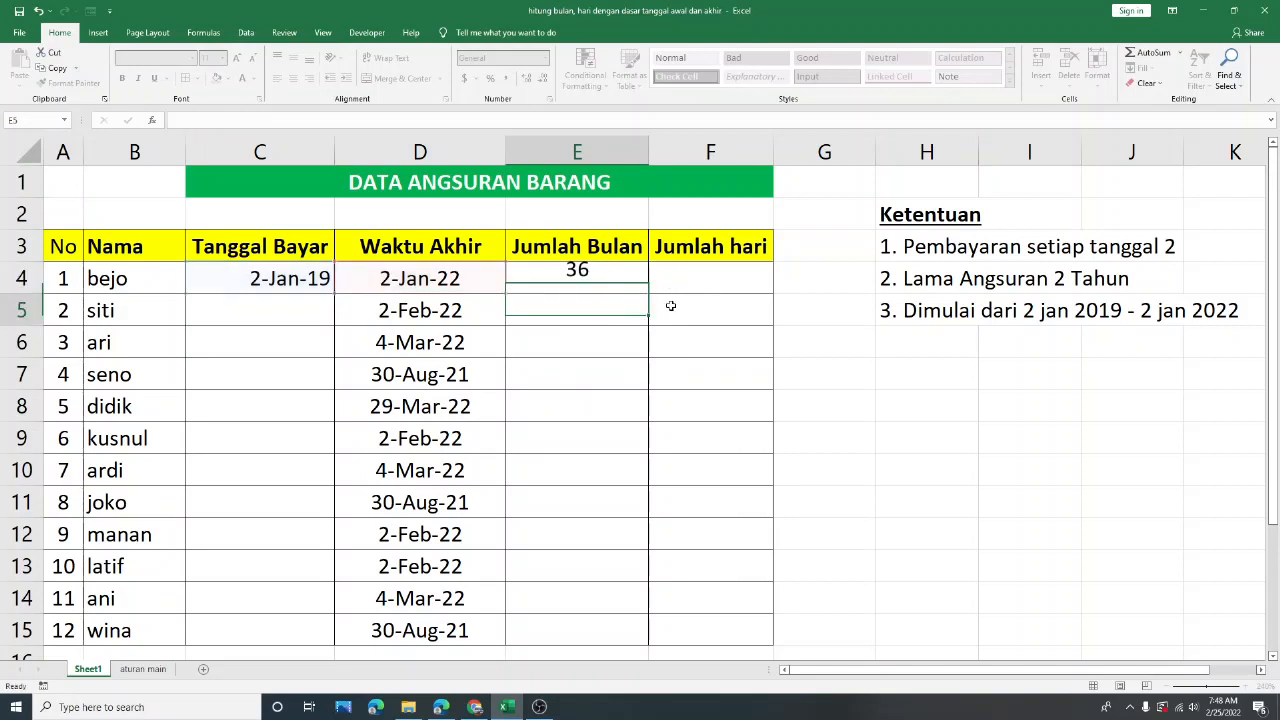
click(616, 280)
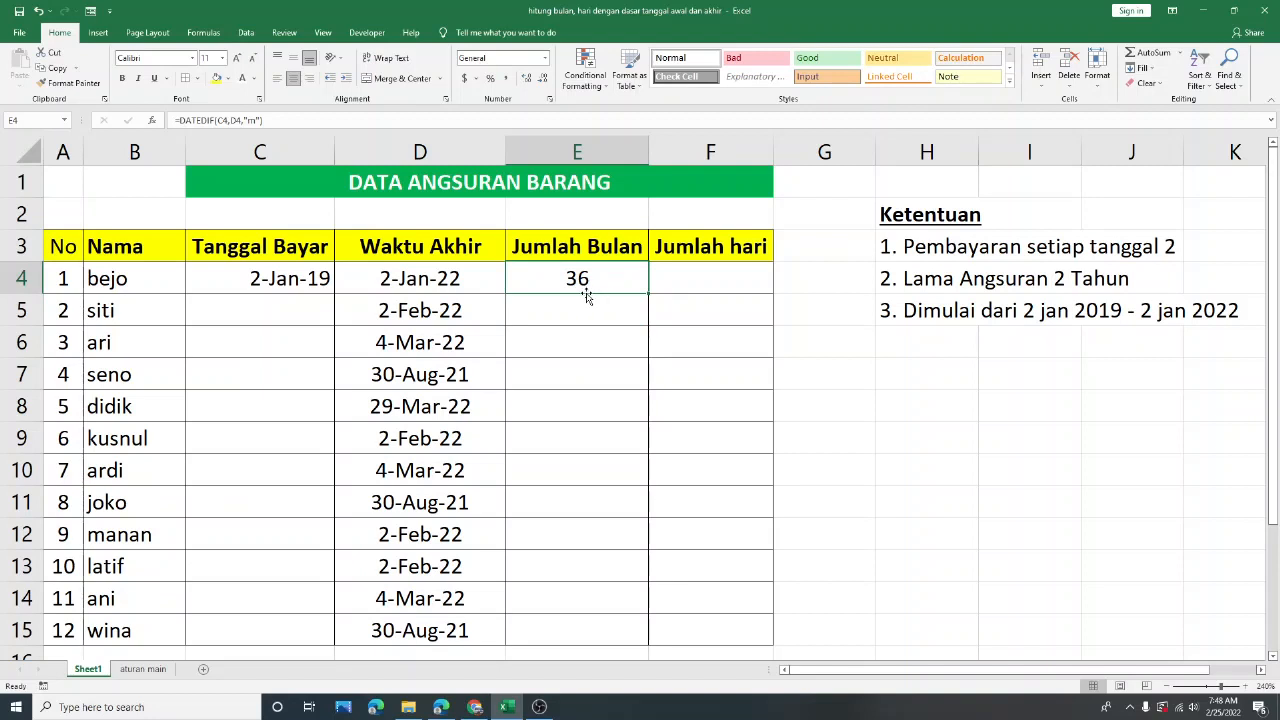
Set the Tanggal Bayar date in C4 to 2/2/2019 and check the month count in E4.
double_click(285, 279)
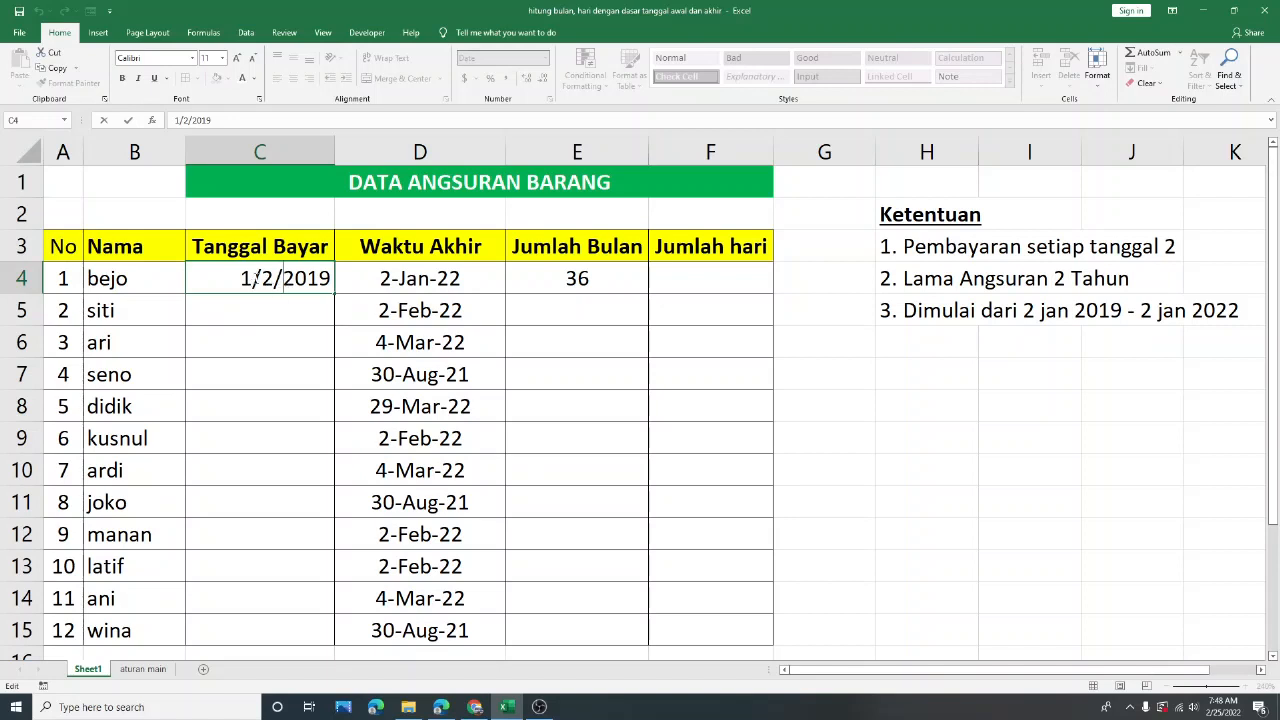
key(BackSpace)
text(2)
key(Return)
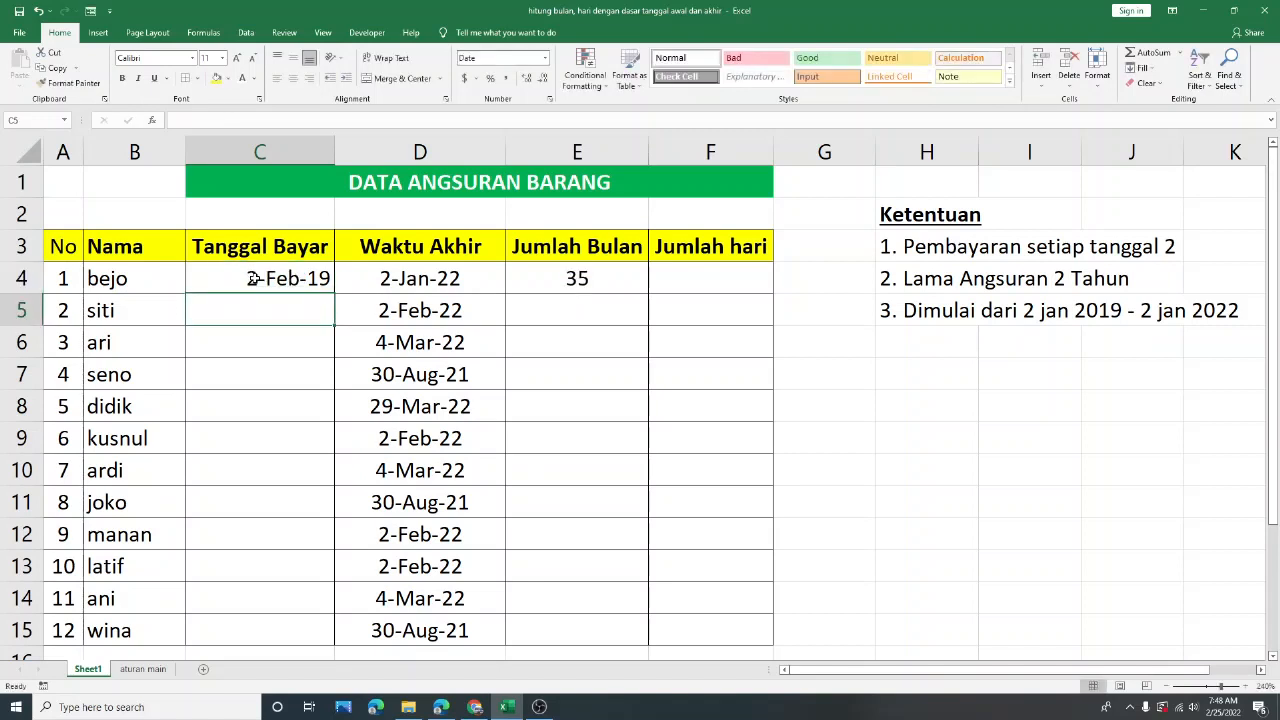
click(588, 279)
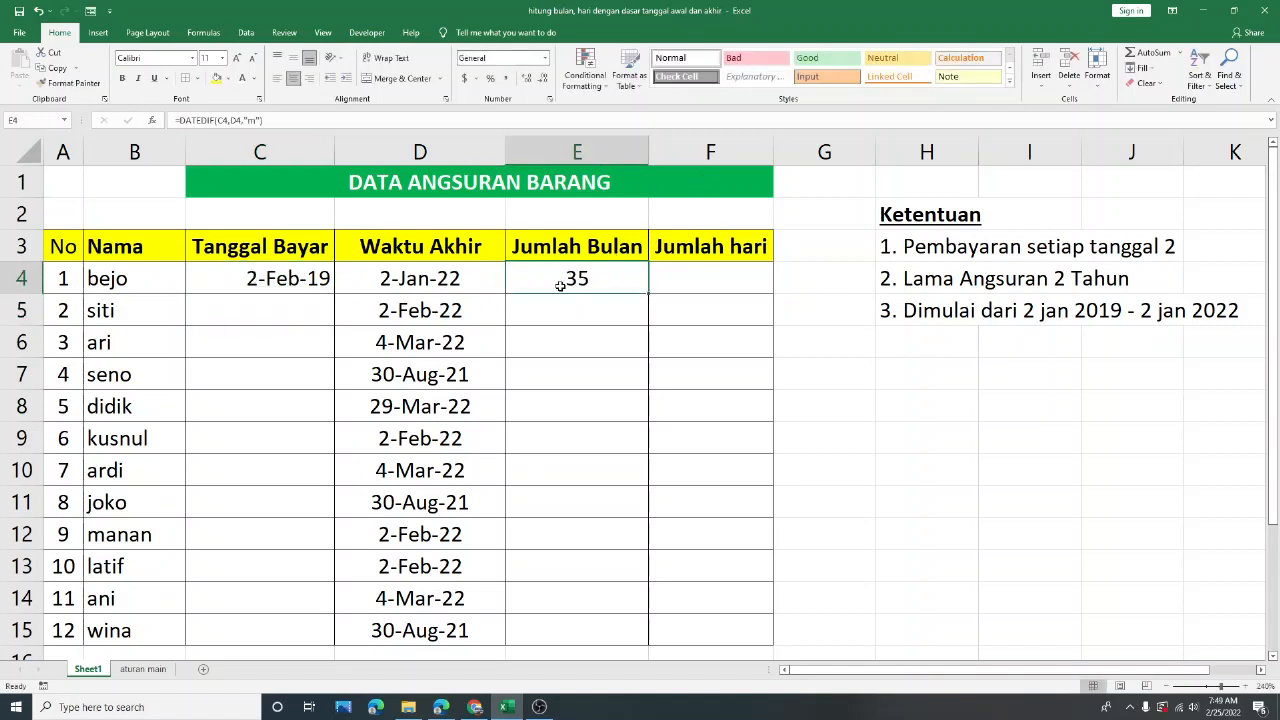
Change the Tanggal Bayar date in C4 to 3/2/2019 and check the month count in E4.
double_click(290, 279)
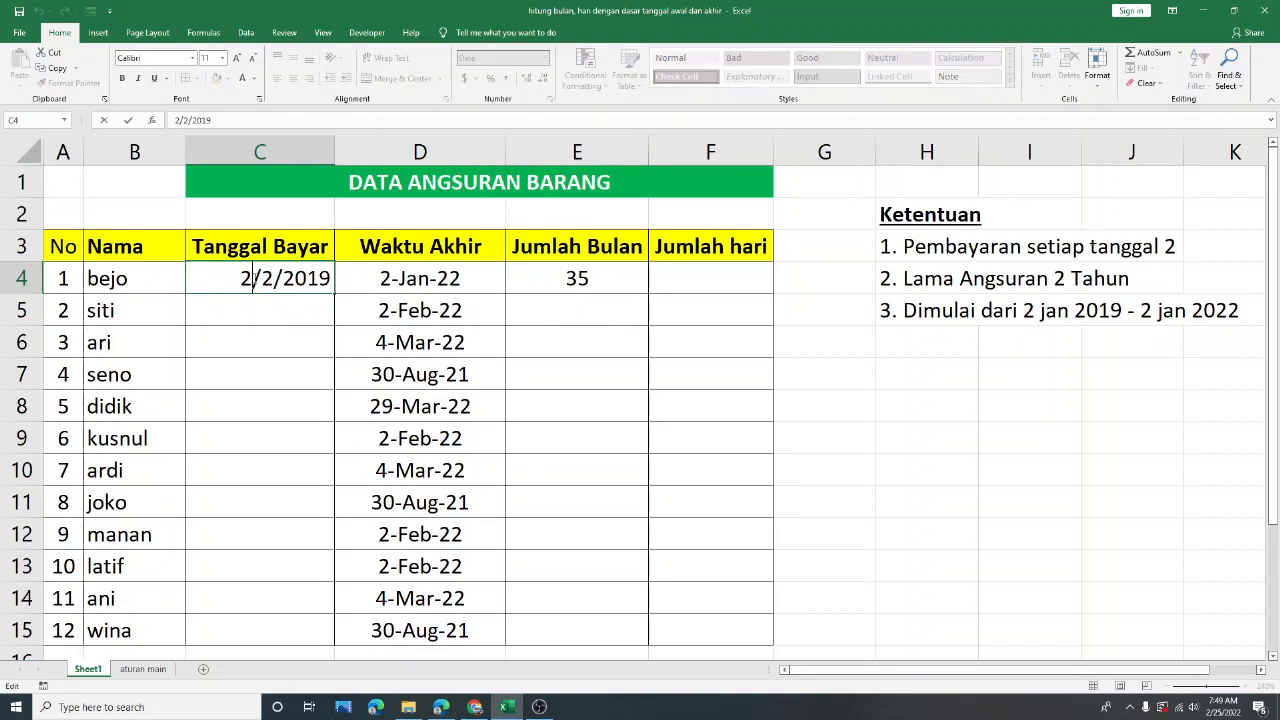
key(BackSpace)
text(3)
key(Return)
click(588, 279)
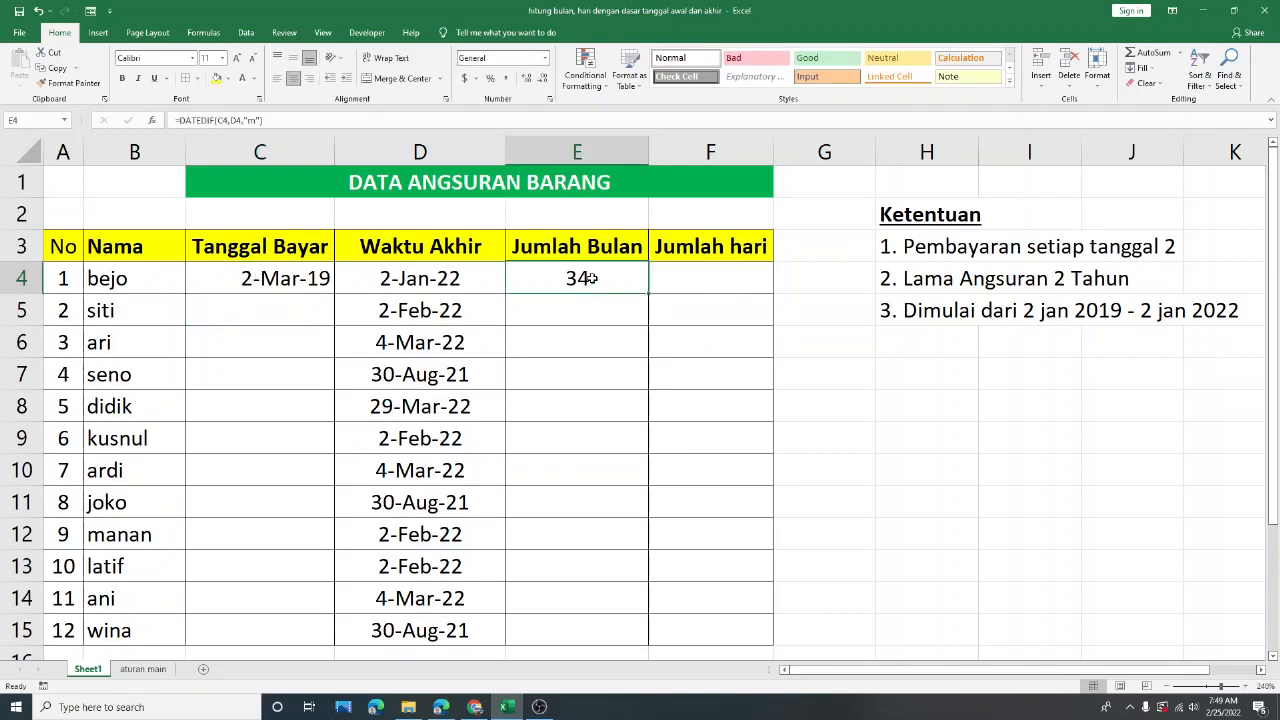
click(587, 364)
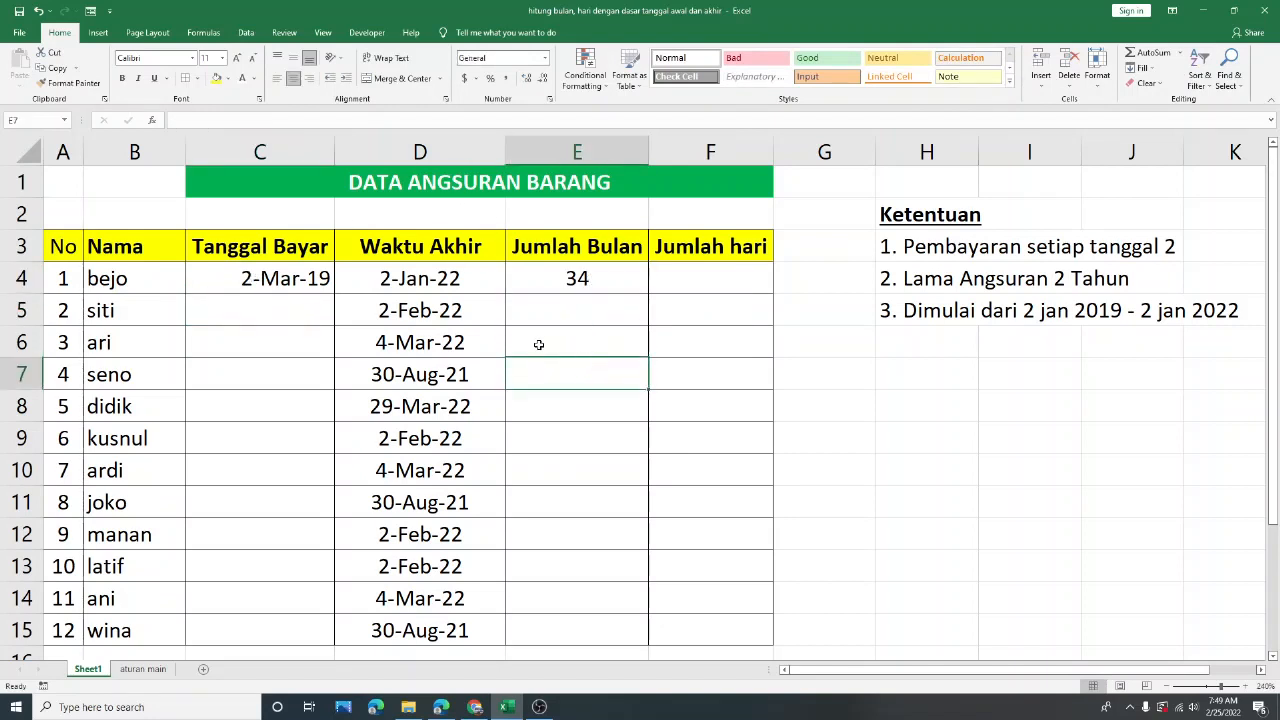
Enter the day-count formula =DATEDIF(D4,C4,"d") in cell F4 under Jumlah hari.
click(673, 281)
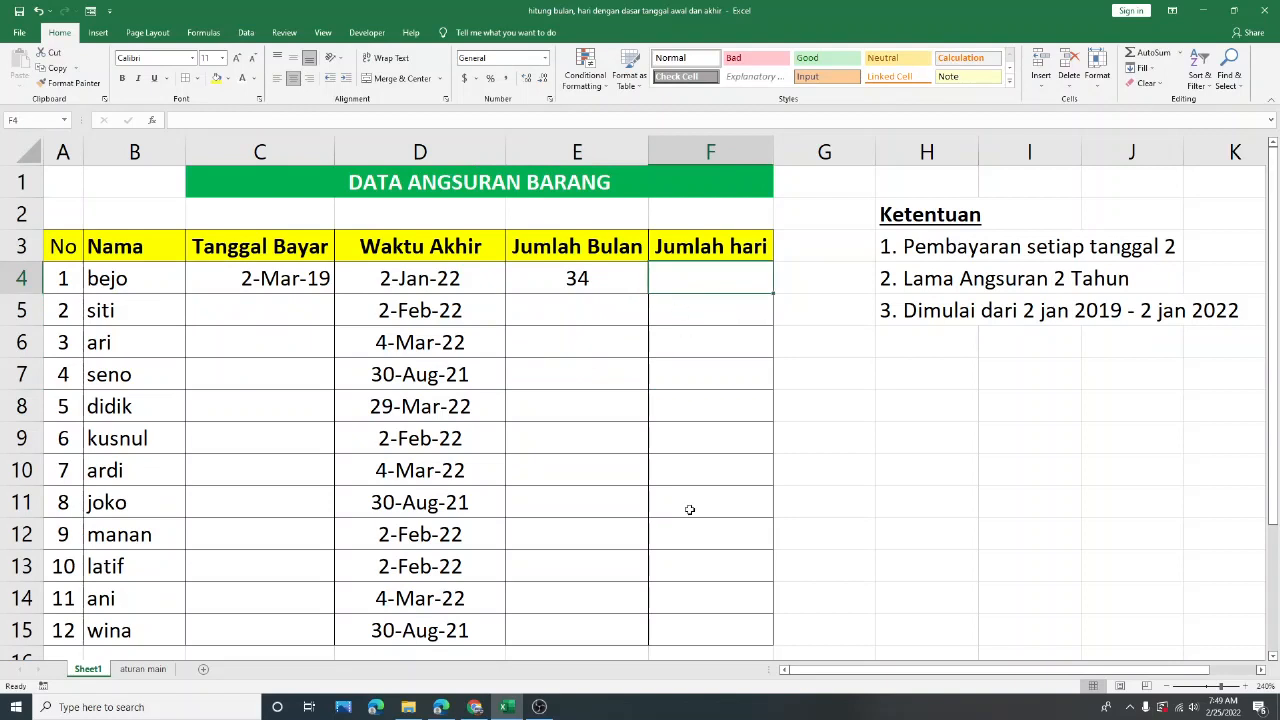
text(=date)
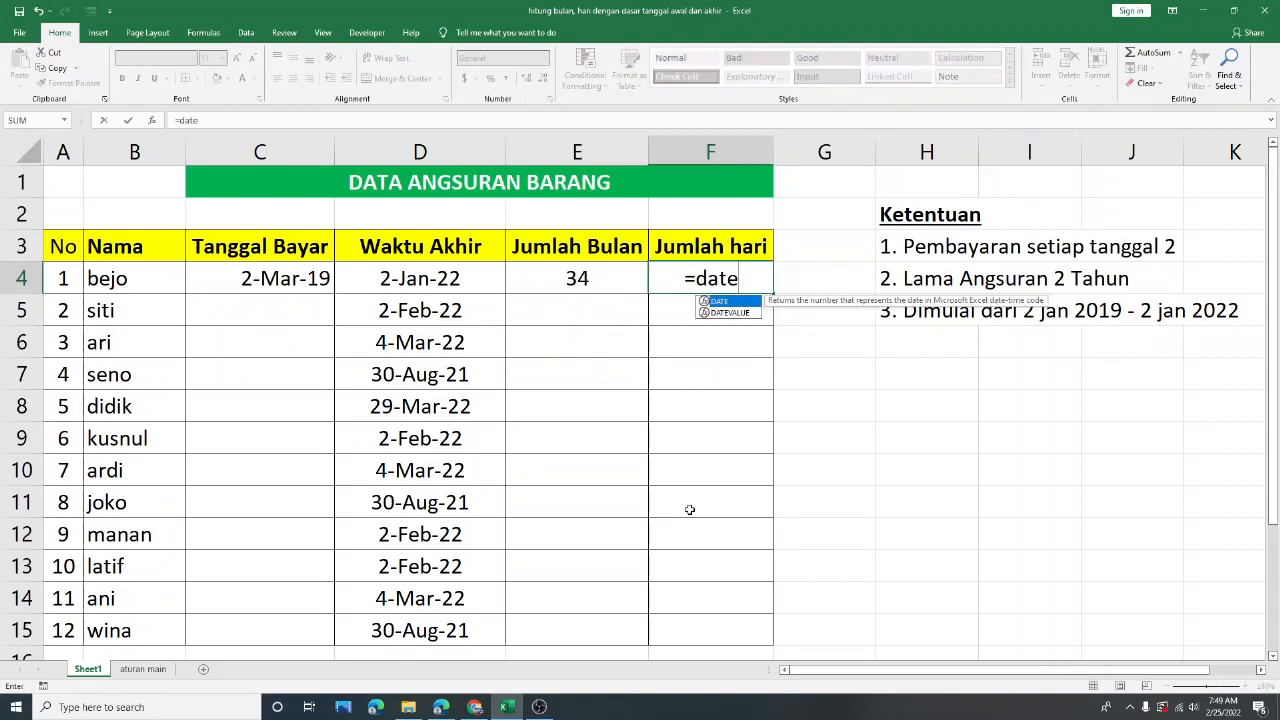
text(dif)
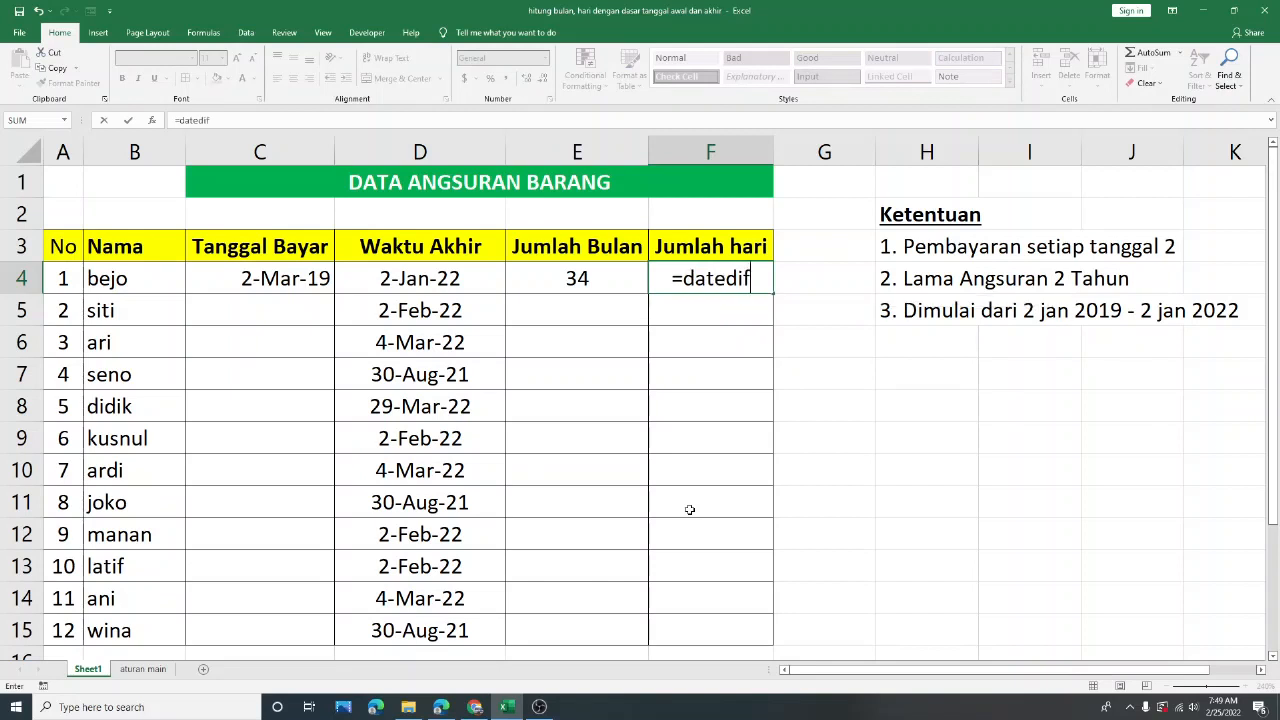
text(()
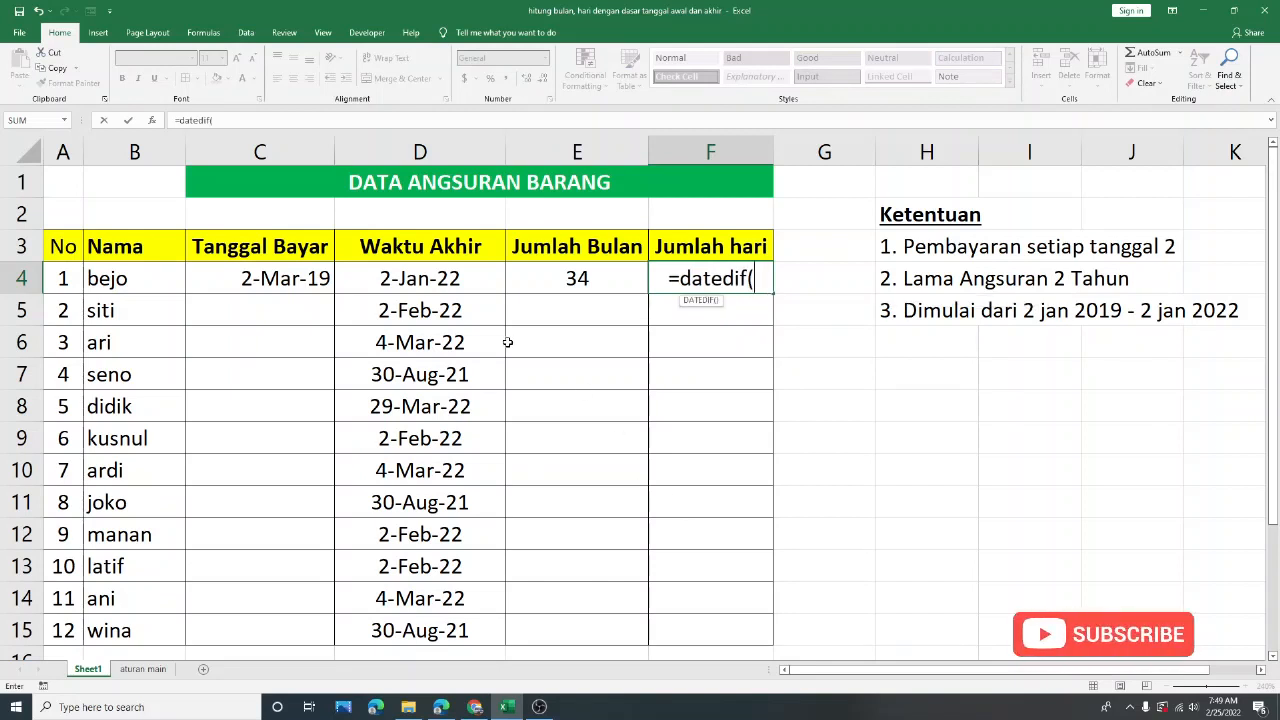
click(391, 271)
text(,)
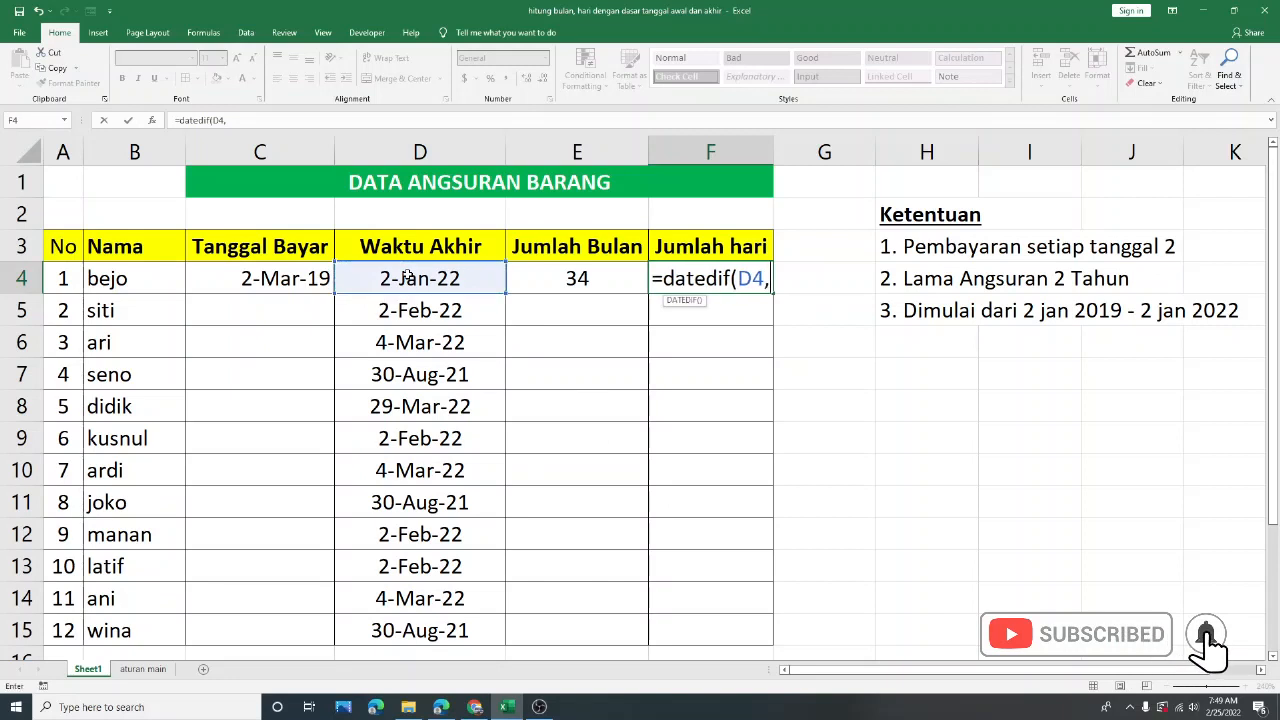
click(259, 279)
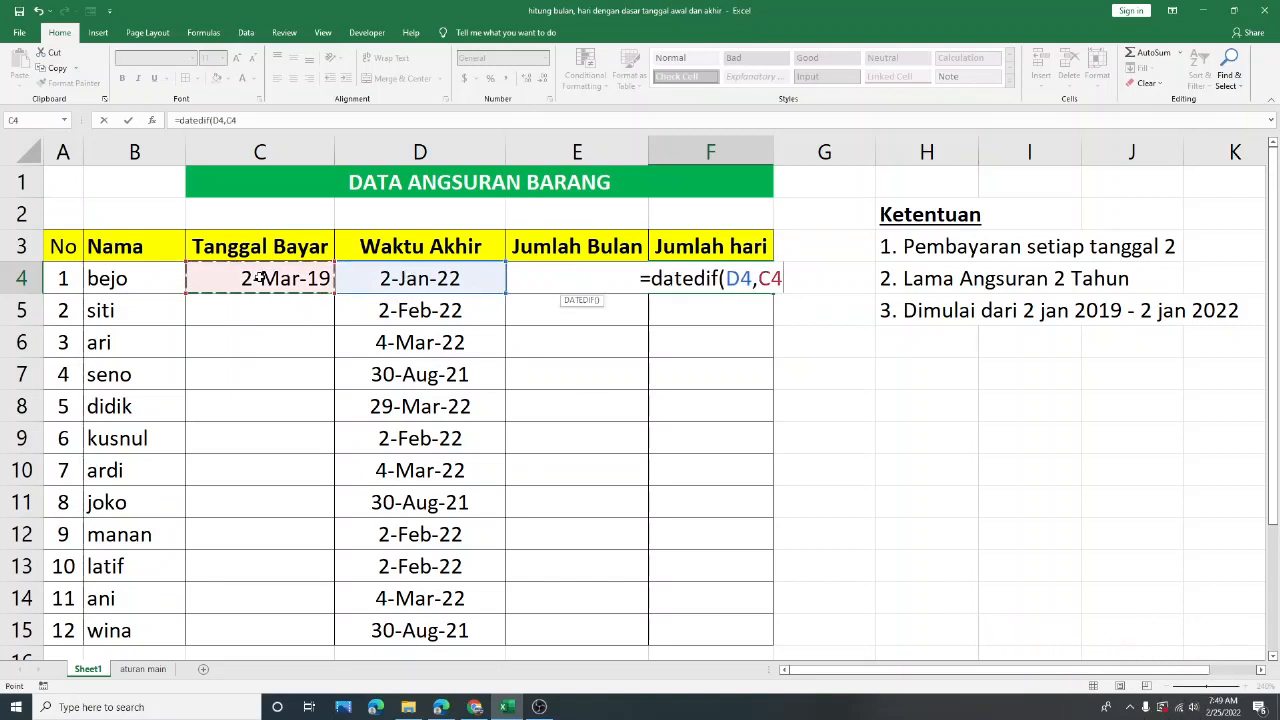
text(,")
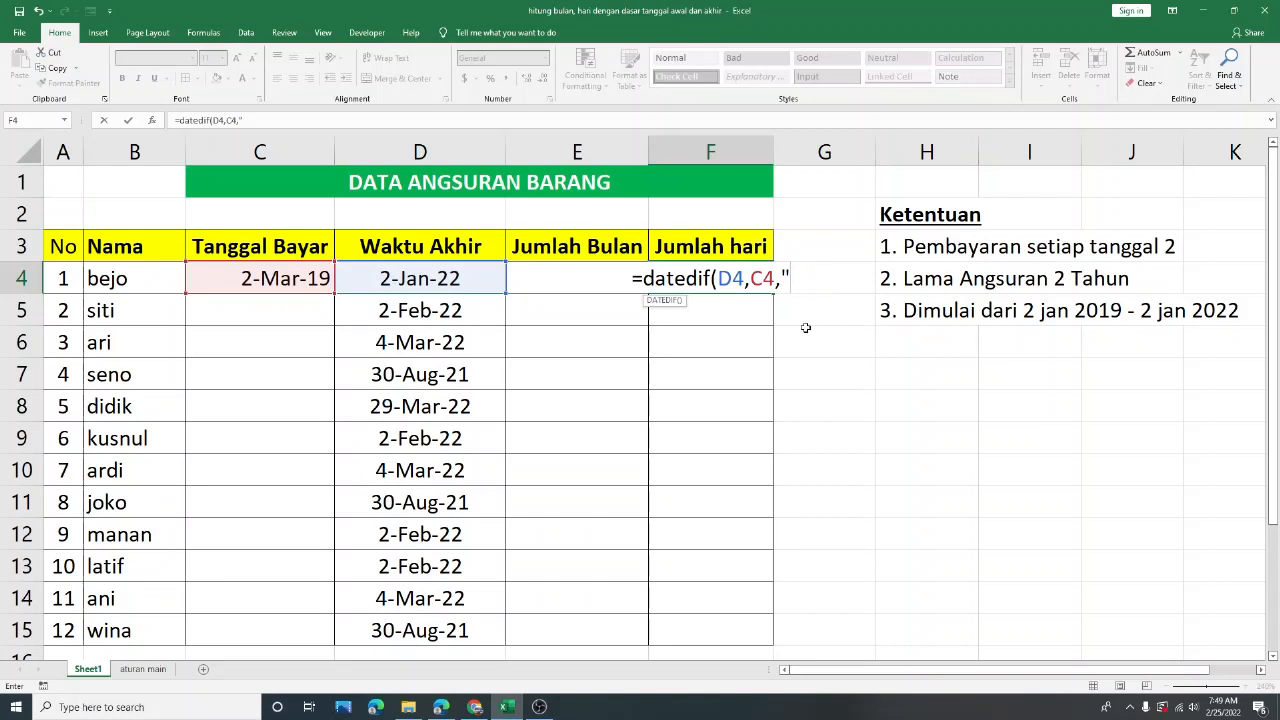
text(d")
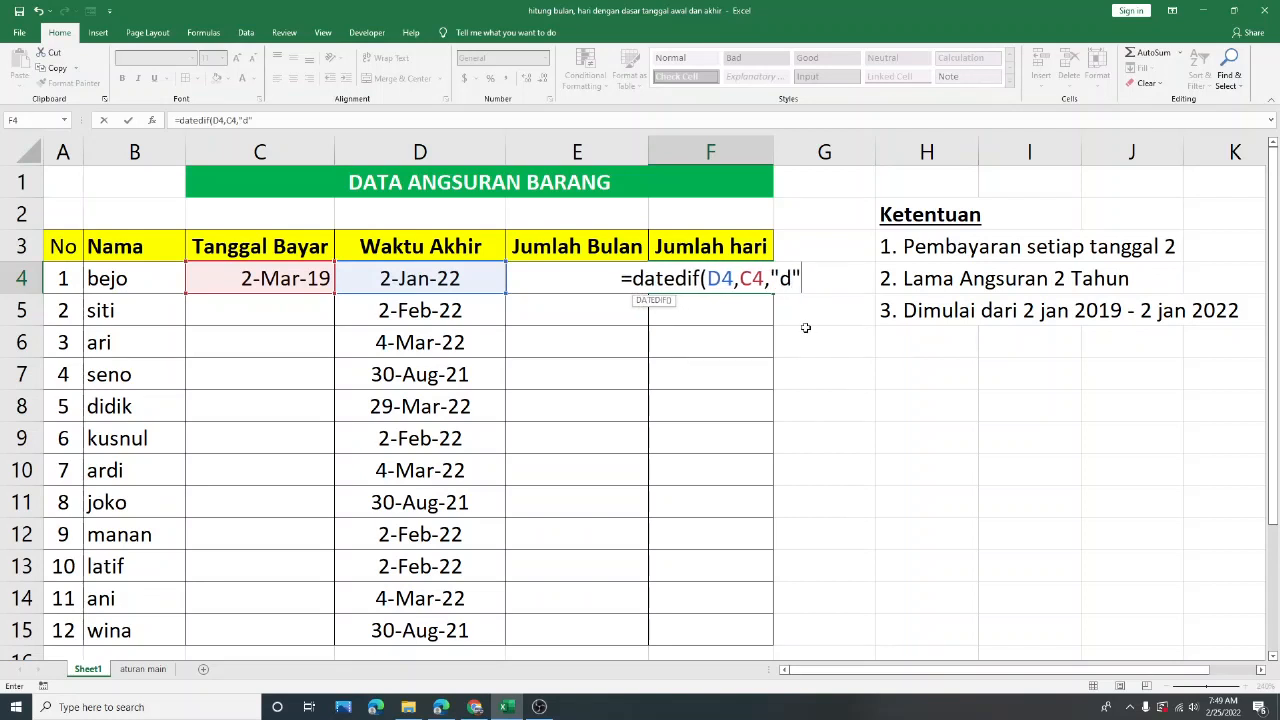
text())
key(Return)
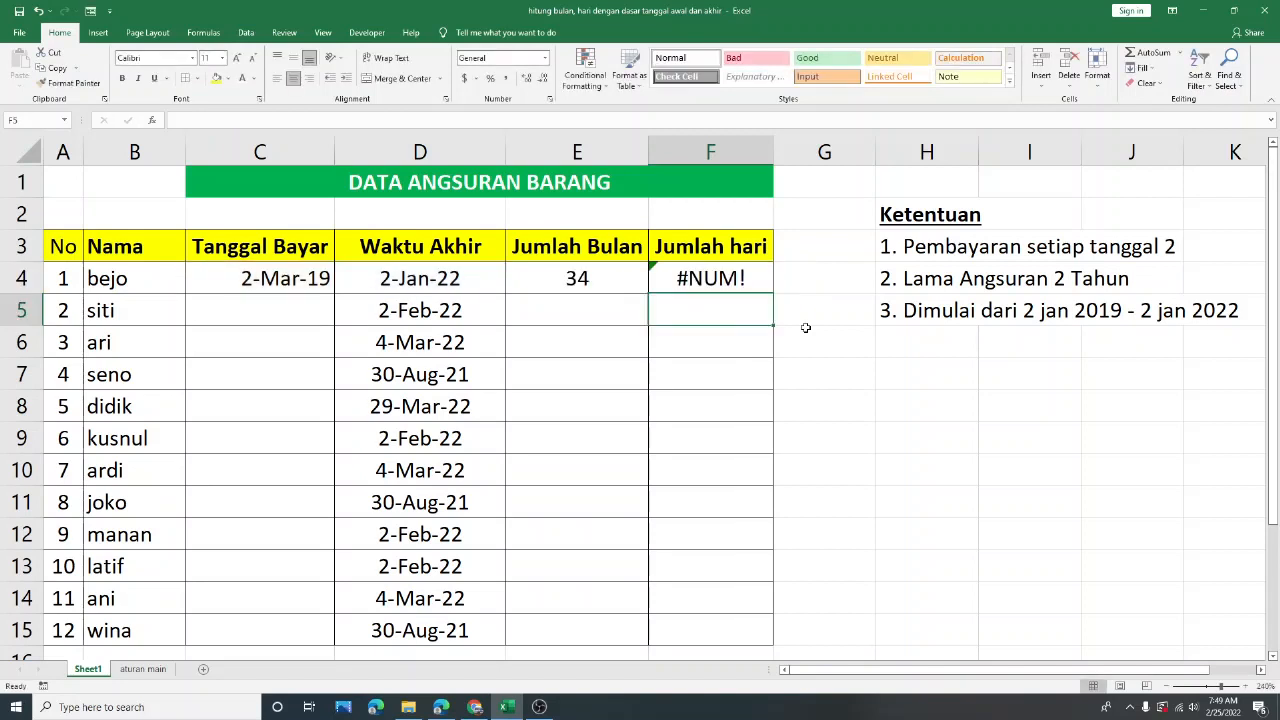
Correct the day-count formula in F4 to =DATEDIF(C4,D4,"d") and check both results in row 4.
double_click(697, 278)
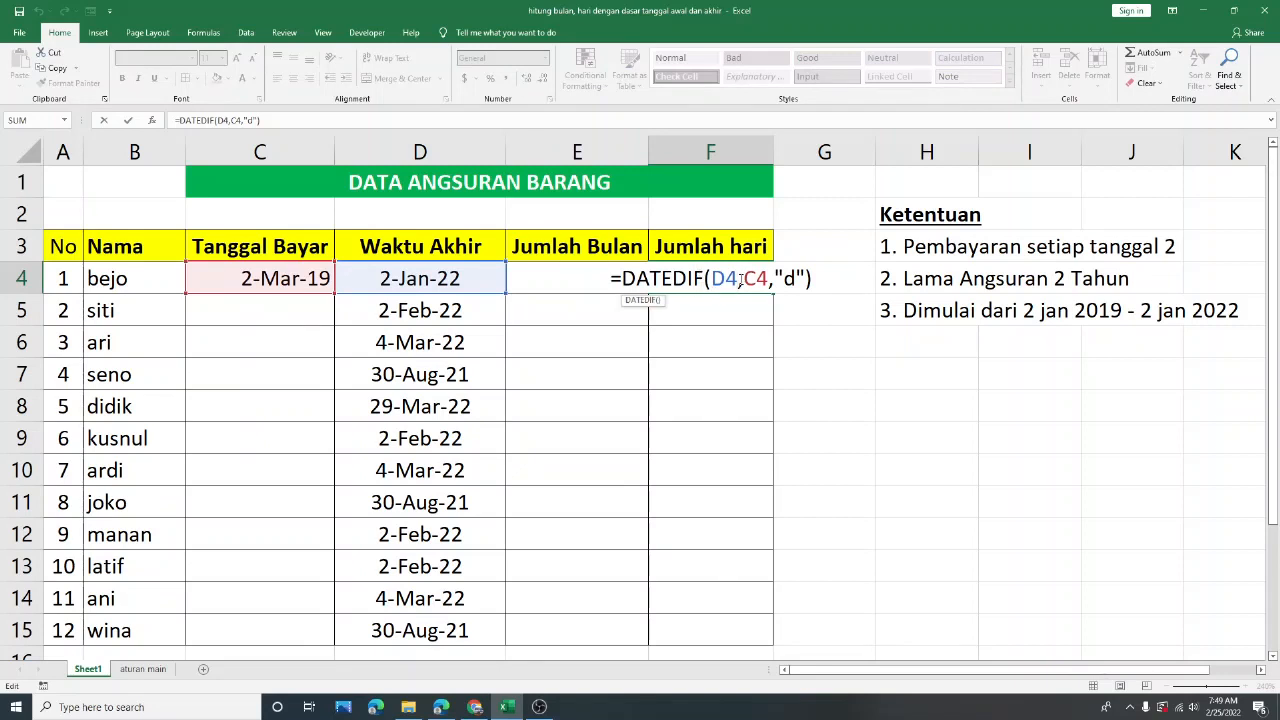
click(741, 279)
key(BackSpace)
key(BackSpace)
key(BackSpace)
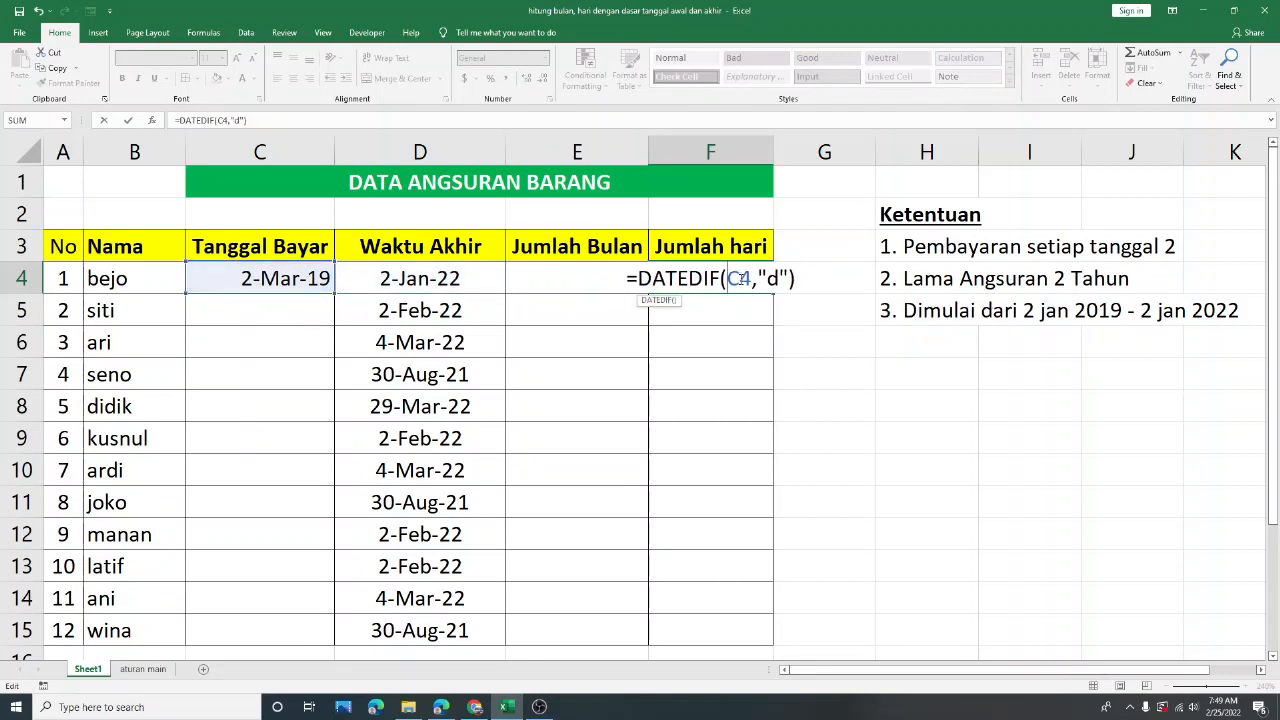
text(,d4)
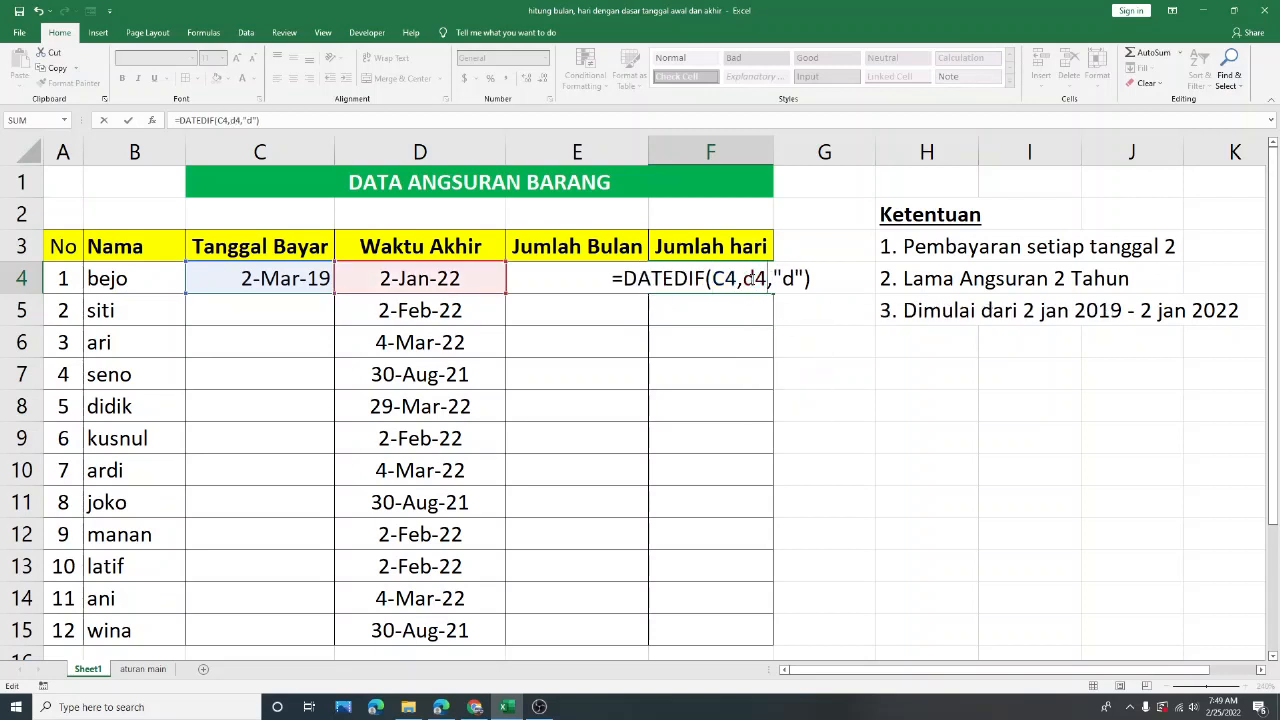
key(Return)
click(748, 277)
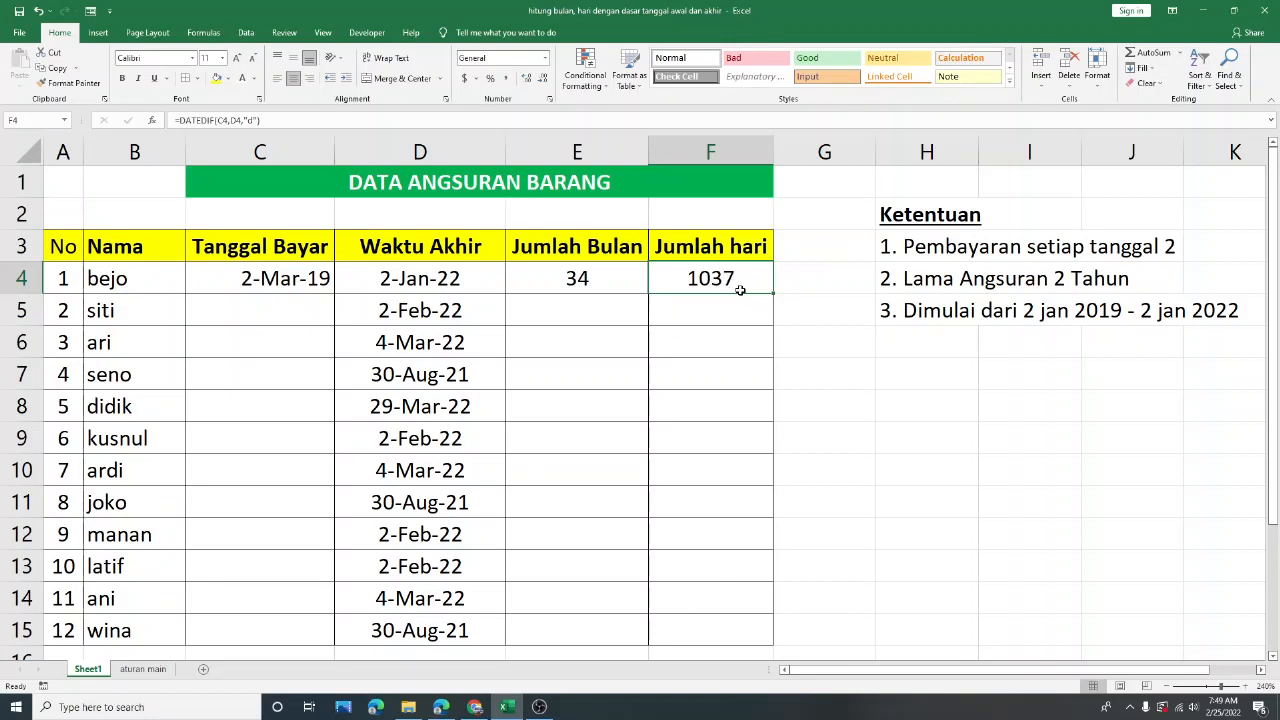
click(595, 283)
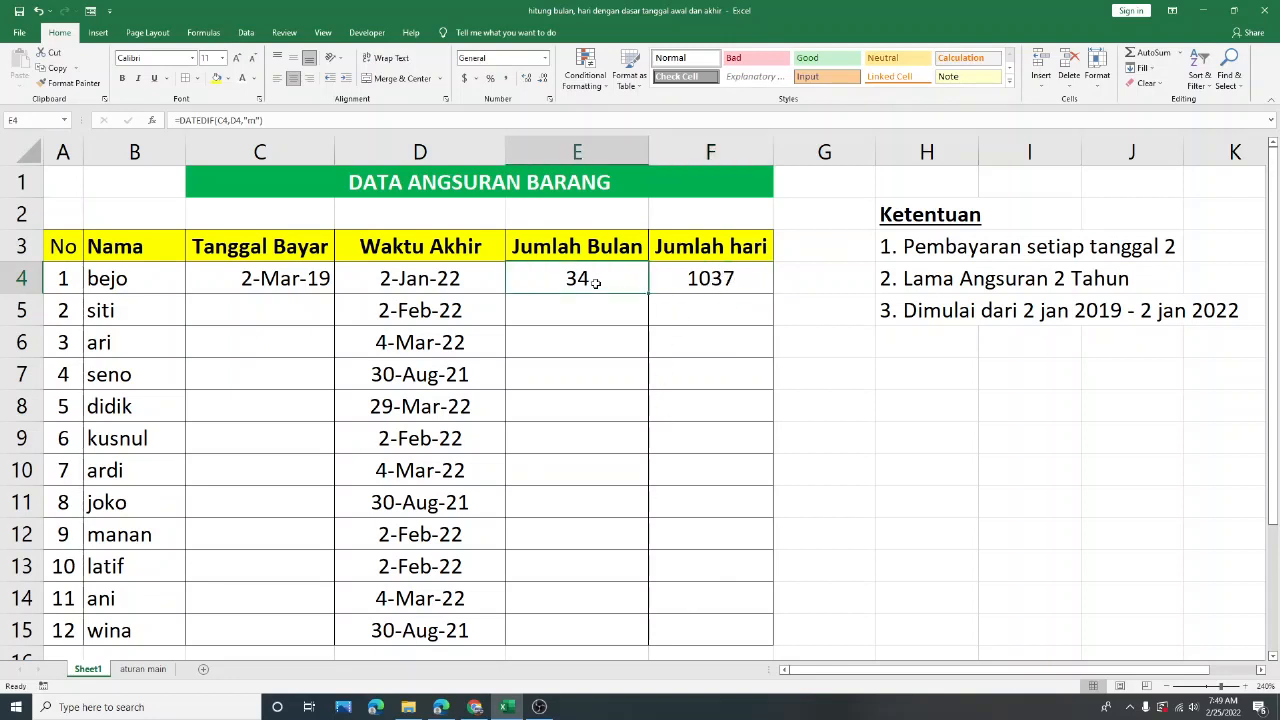
Change the Tanggal Bayar date in C4 to 4/2/2019.
double_click(293, 276)
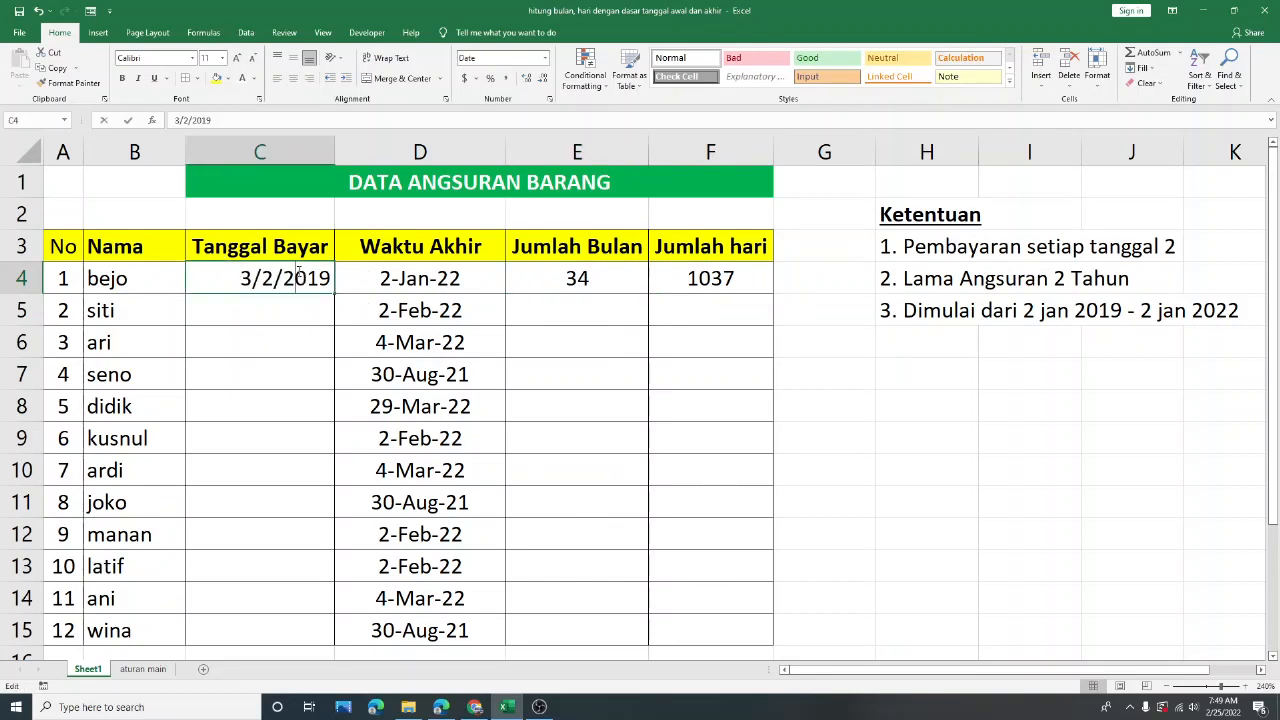
key(BackSpace)
text(4)
key(Return)
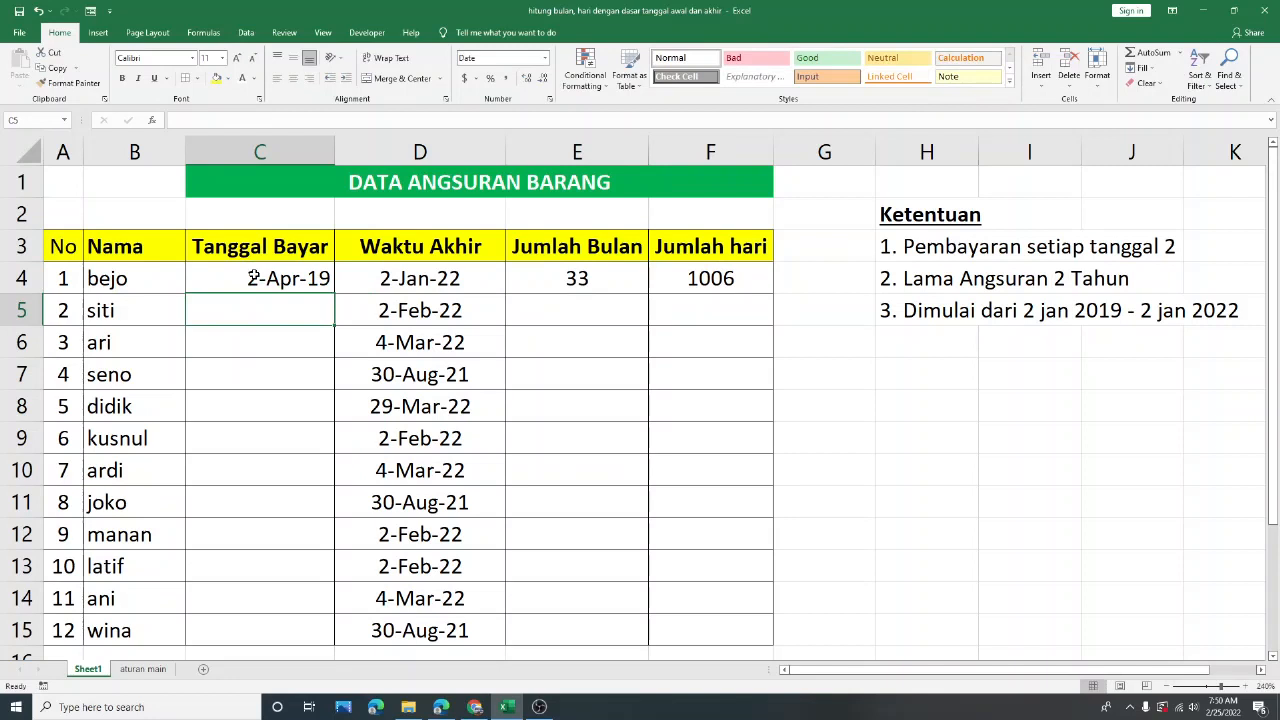
Fill the month-count formula from E4 and the day-count formula from F4 down through row 15.
click(622, 273)
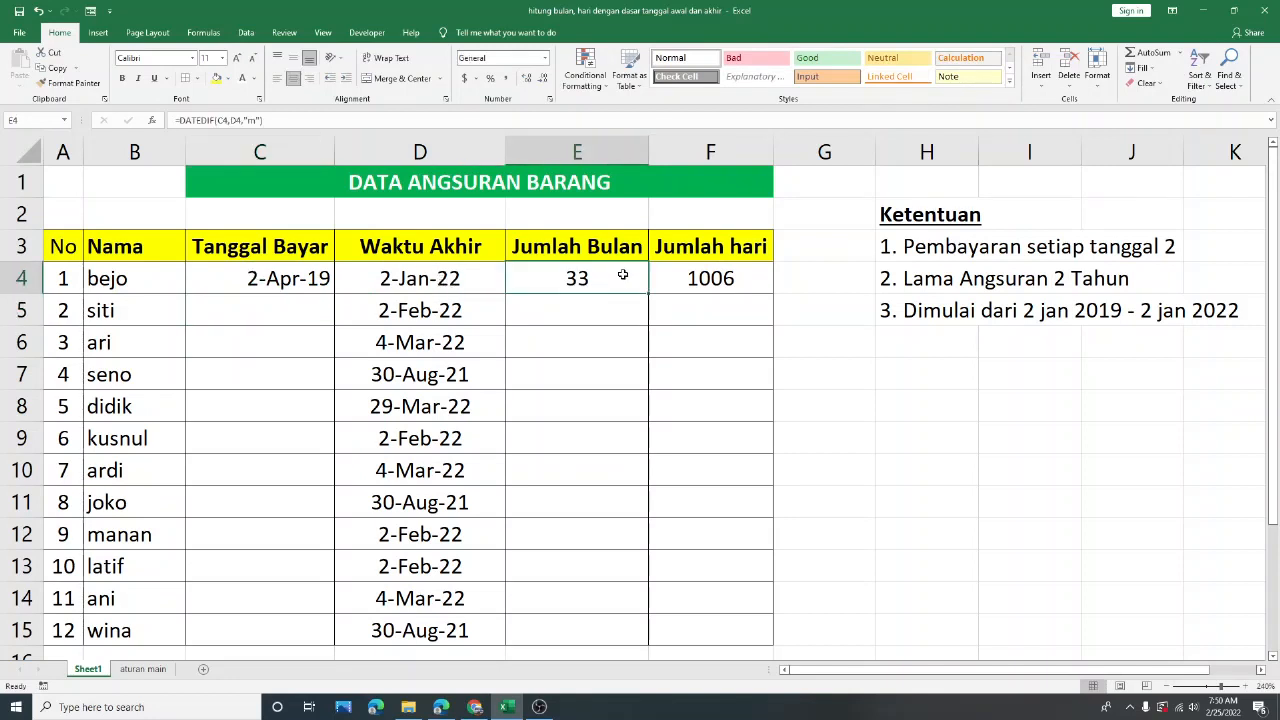
drag(648, 293, 652, 648)
click(740, 278)
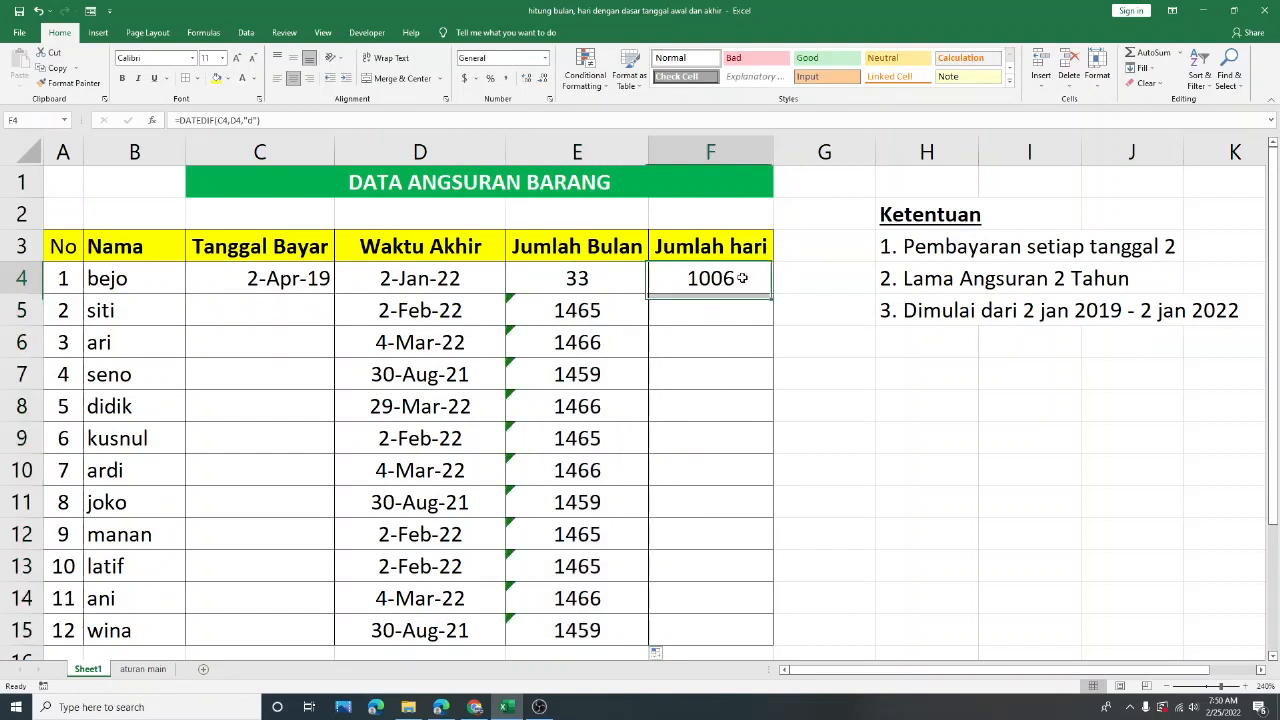
drag(776, 293, 756, 641)
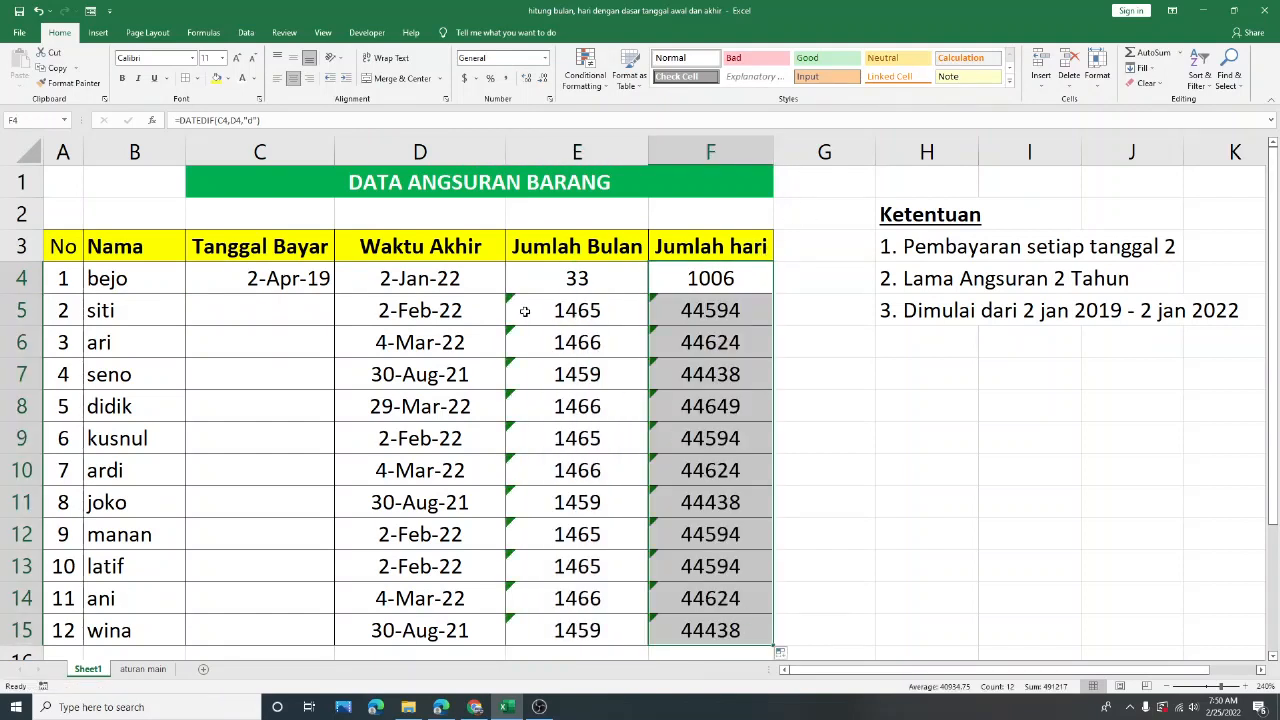
click(564, 309)
click(583, 346)
Enter the Tanggal Bayar date 2 mar 2021 in C5 and check that row's month and day counts.
click(268, 316)
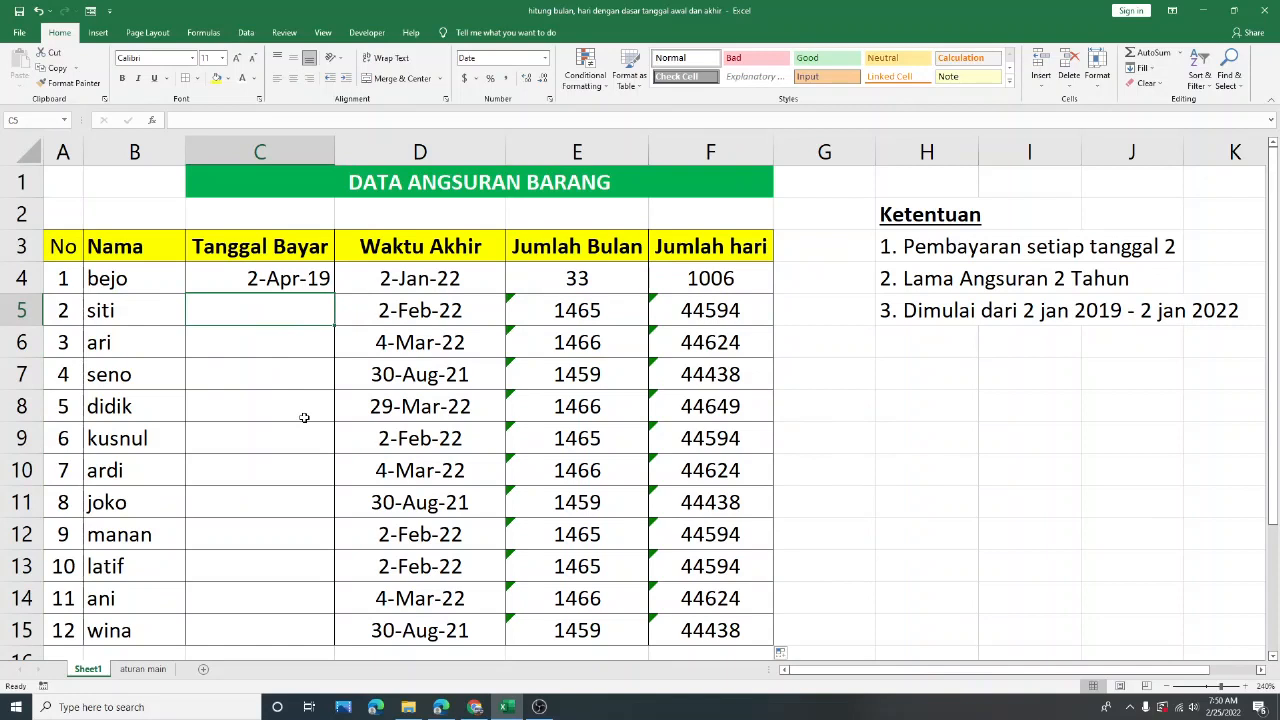
text(2 mar)
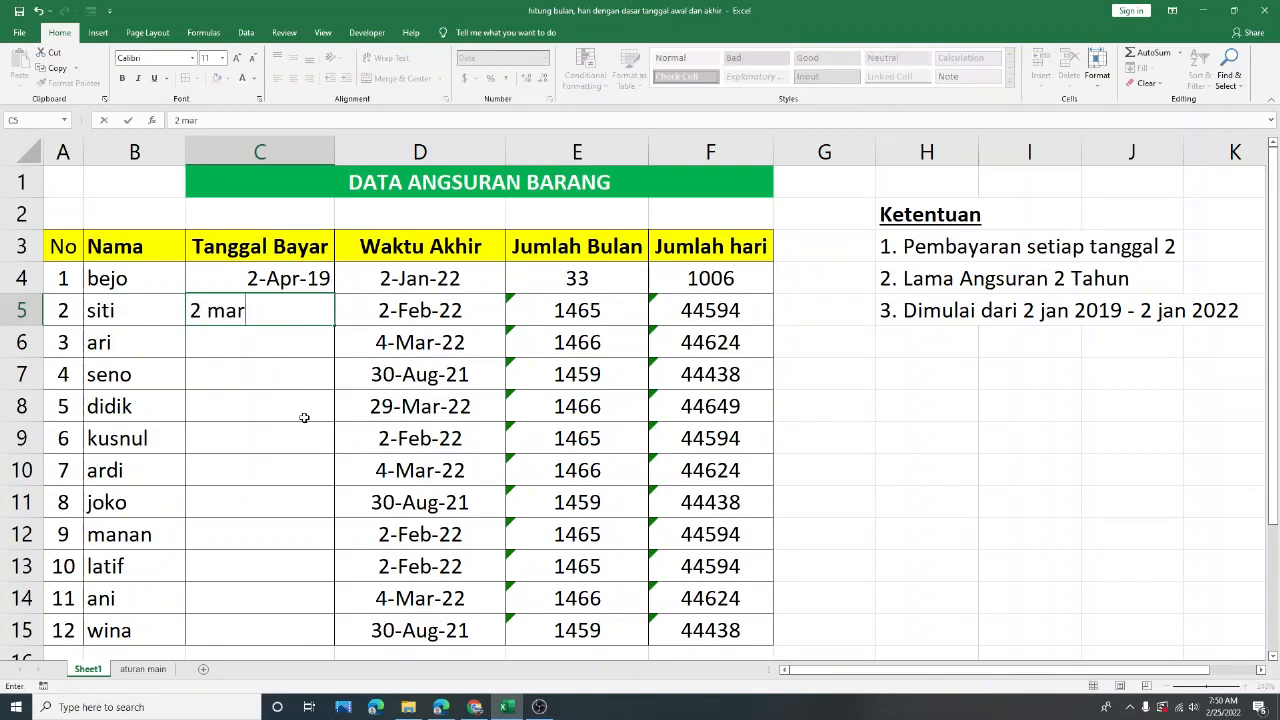
text( 2021)
key(Return)
click(620, 312)
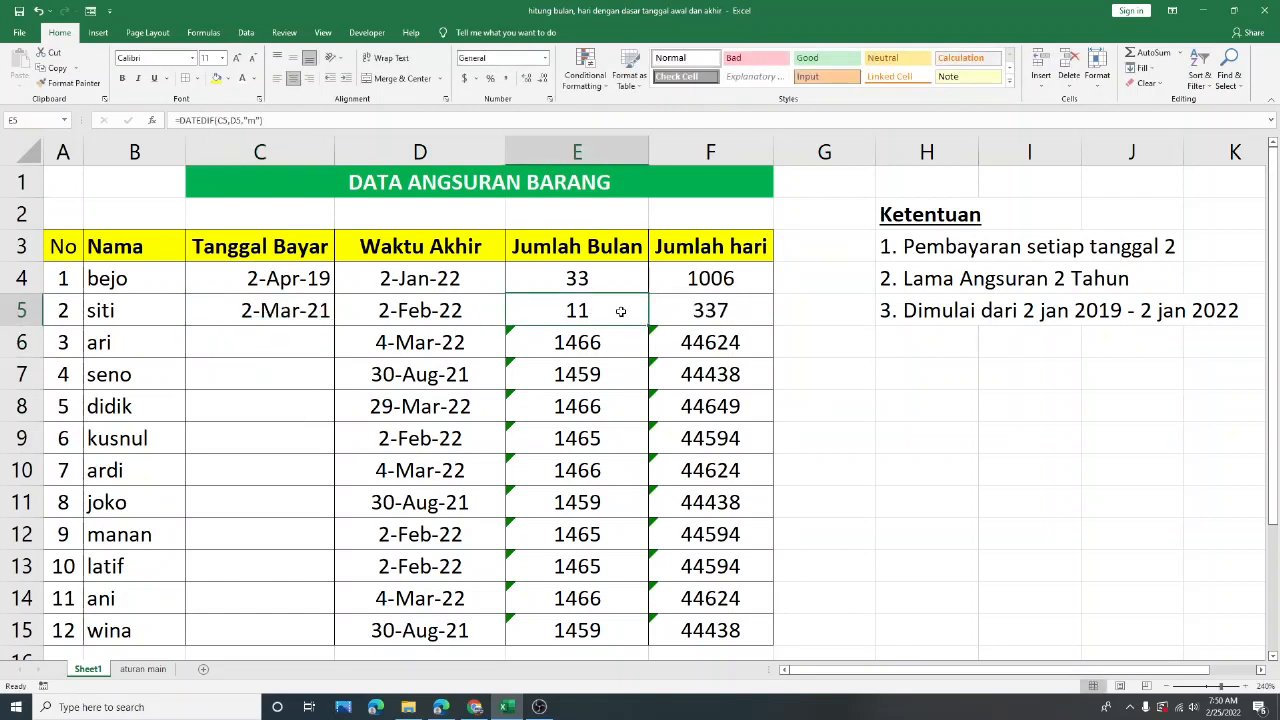
click(717, 305)
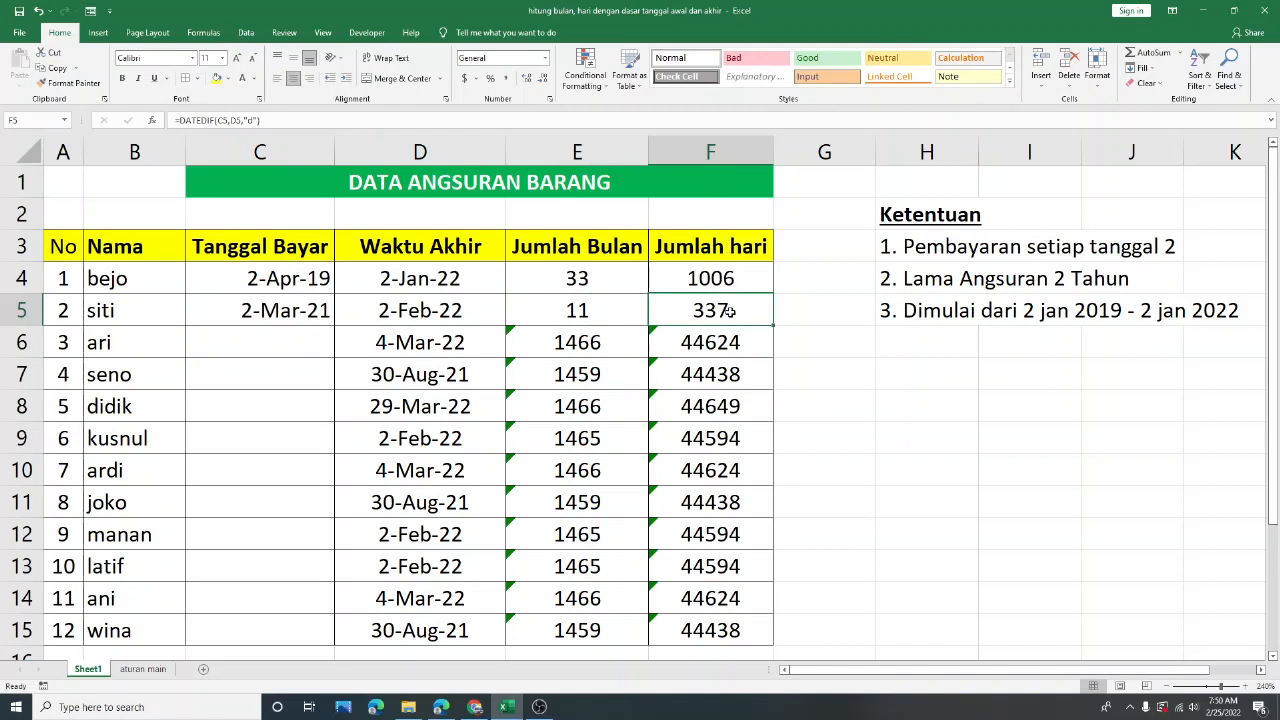
Enter the Tanggal Bayar date 3 apr 2019 in C6 and check the month count in E6.
click(300, 337)
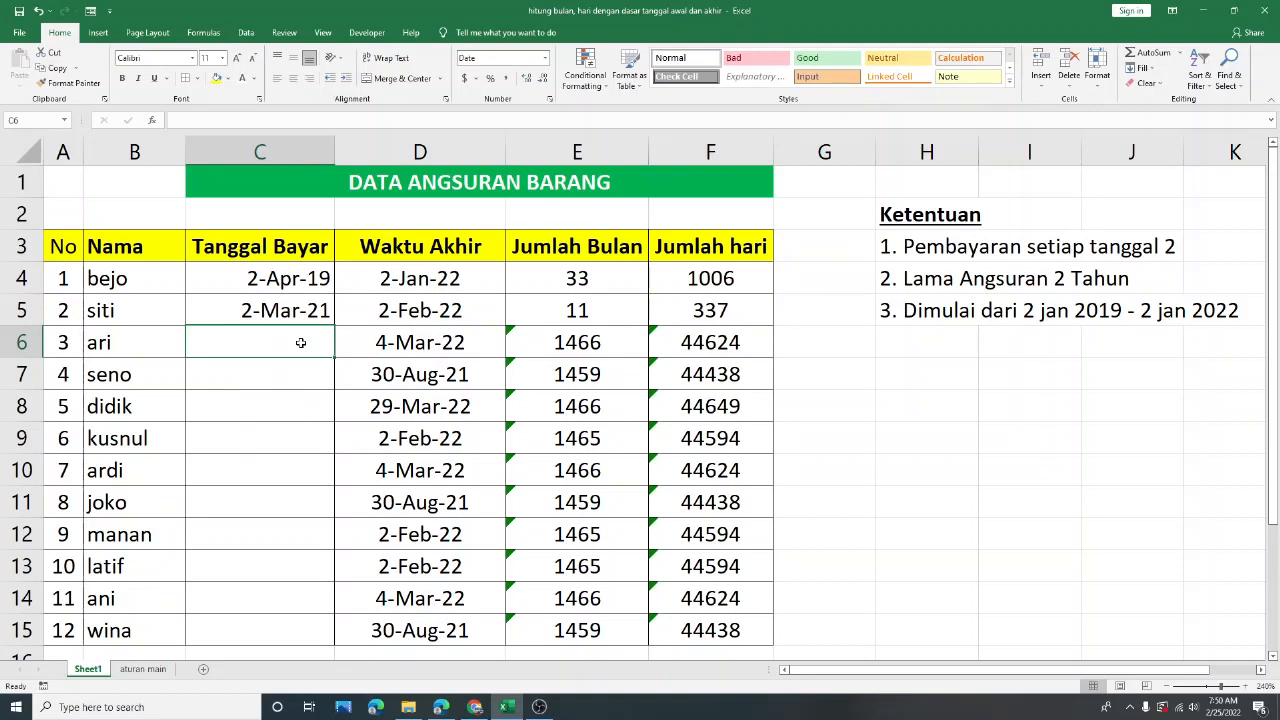
text(3 apr 2)
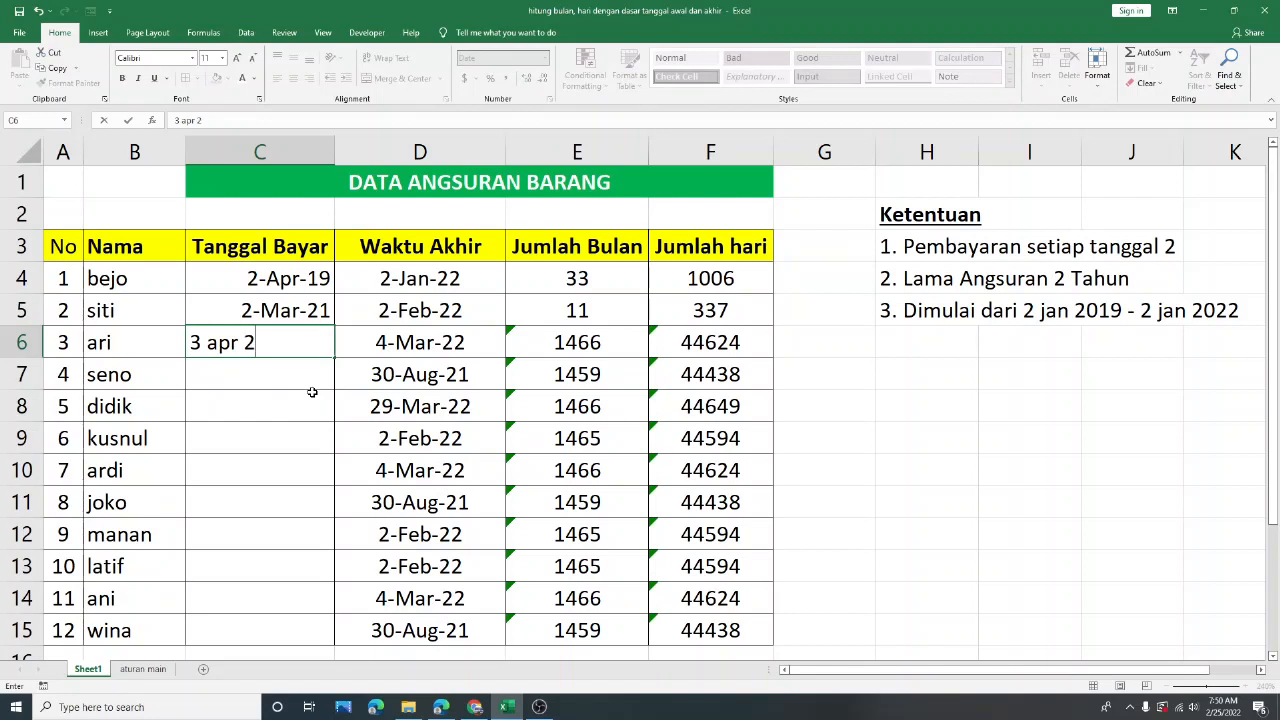
text(019)
key(Return)
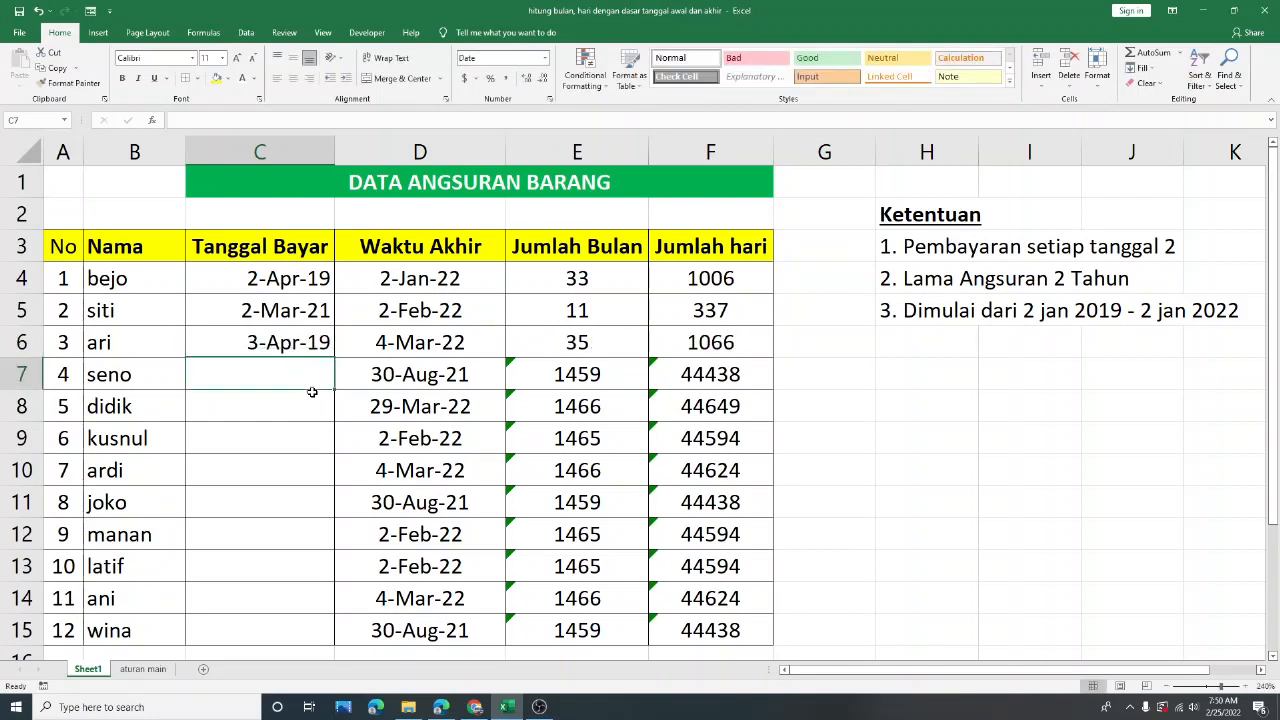
click(602, 341)
Enter the Tanggal Bayar date 10 apr 2021 in C7.
click(294, 370)
text(10 apr)
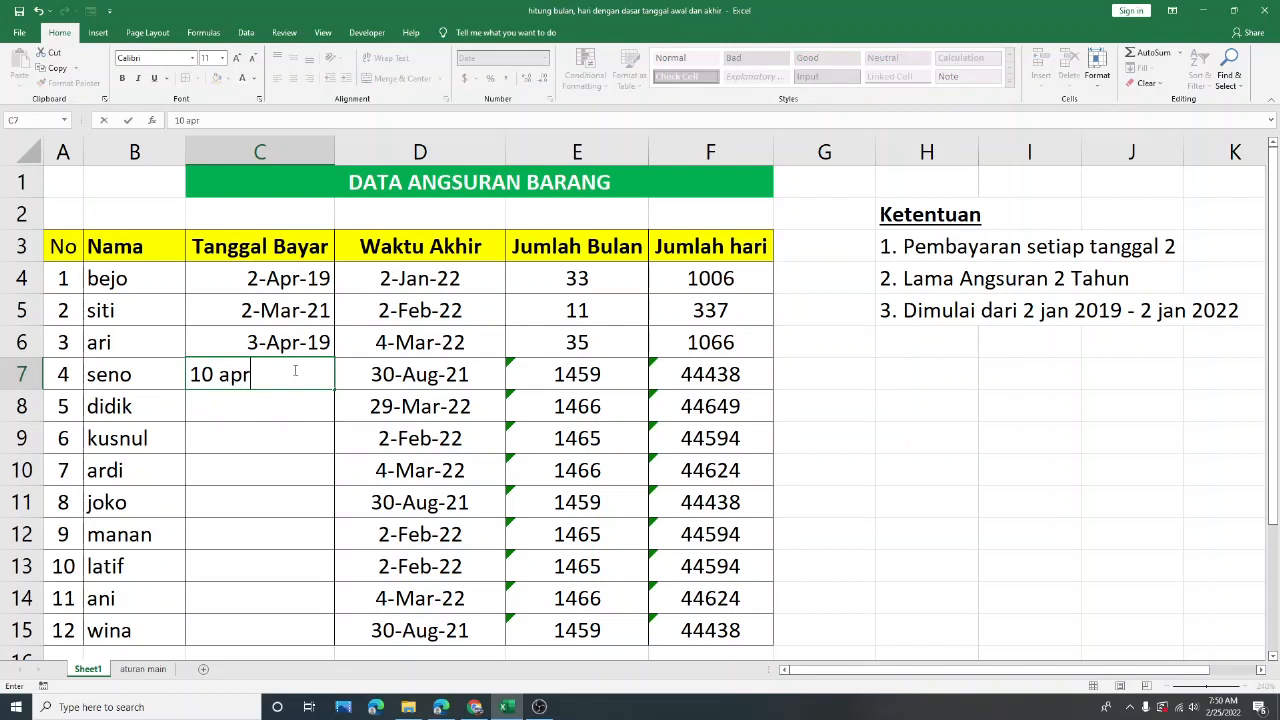
text( 2021)
key(Return)
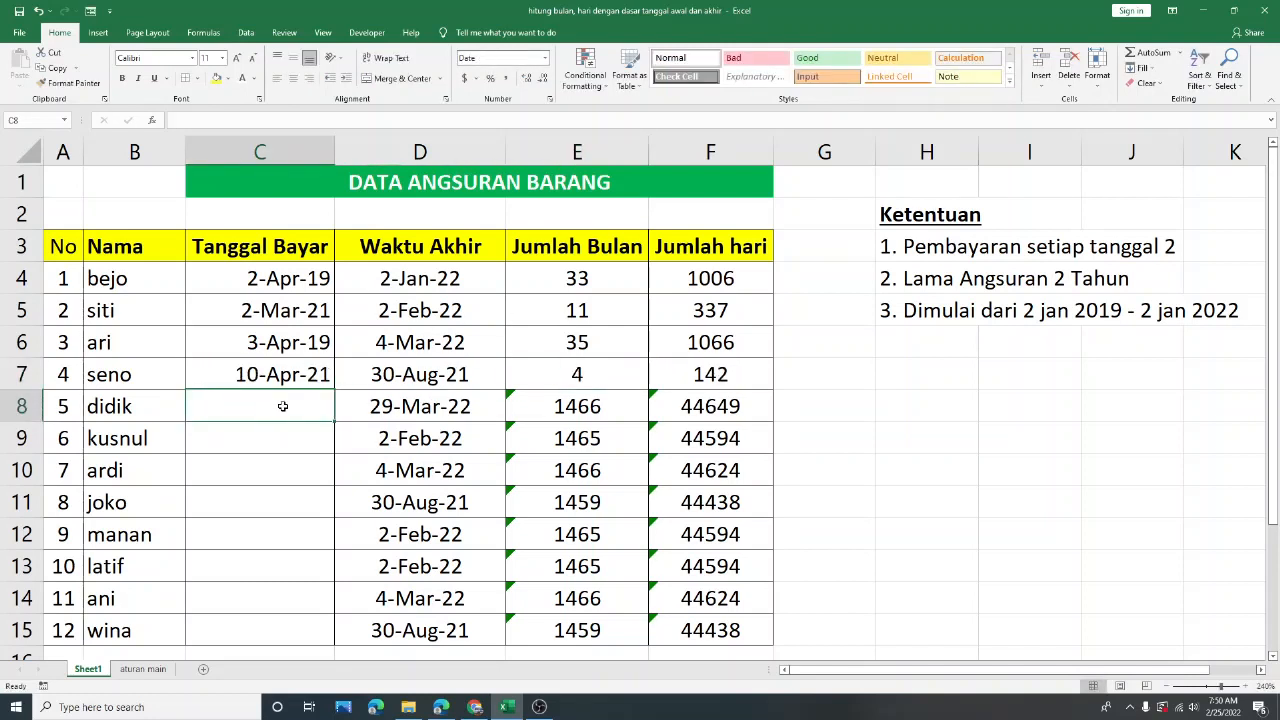
Enter the Tanggal Bayar date 9 aug 2019 in C8.
text(9 ag)
key(BackSpace)
text(us)
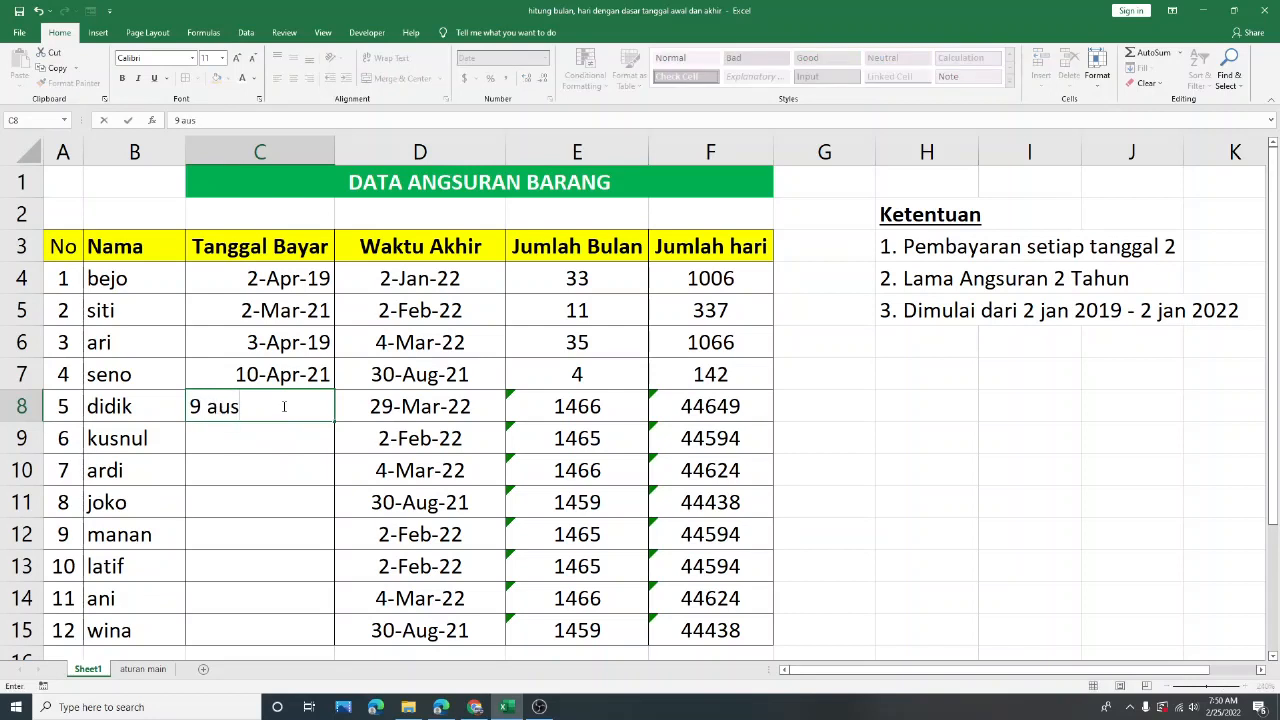
key(BackSpace)
text(g 2019)
key(Return)
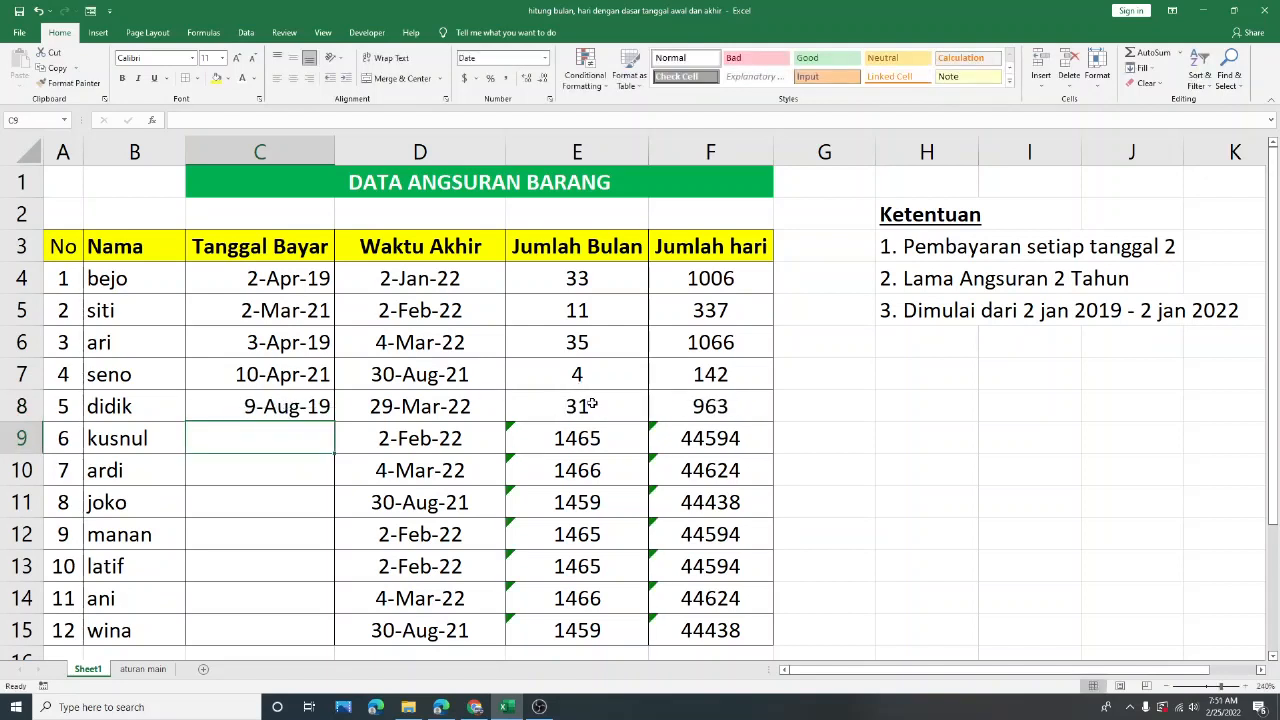
Copy the dates in C5:C7 and paste them starting at C9, C12 and C13 to complete the Tanggal Bayar column through row 15.
drag(315, 326, 314, 364)
key(ctrl+c)
click(306, 436)
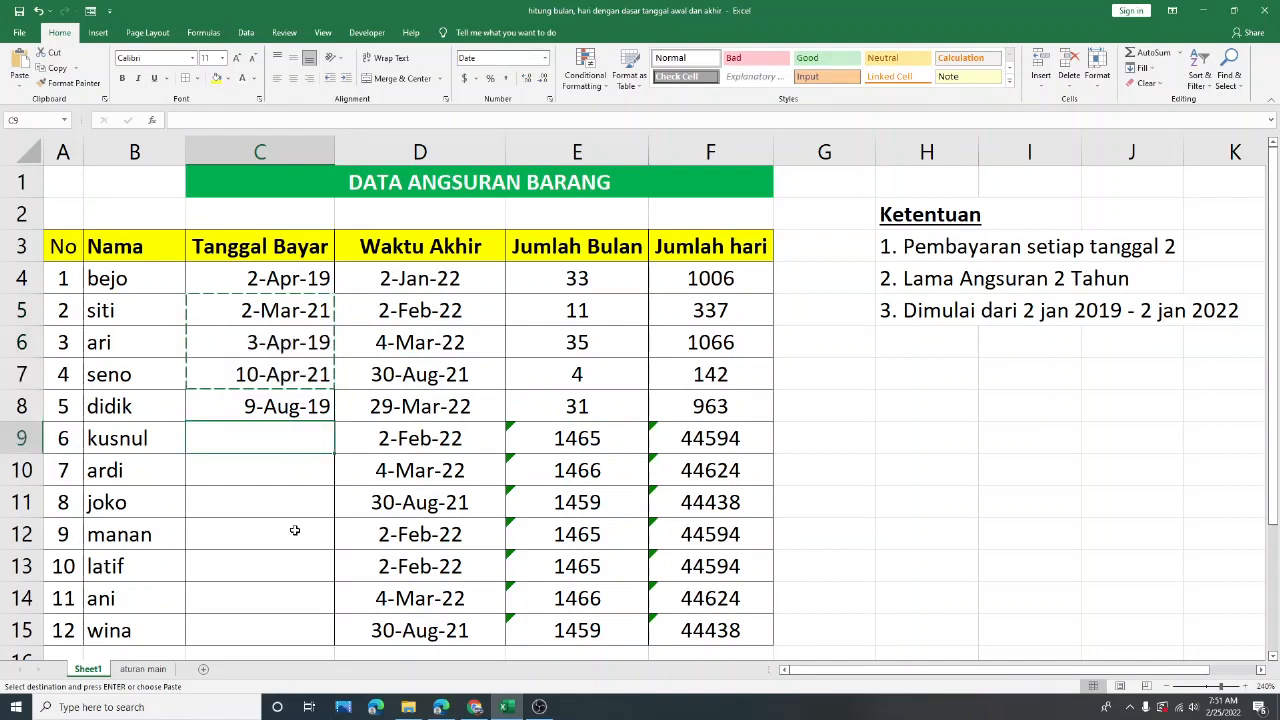
key(ctrl+v)
click(292, 531)
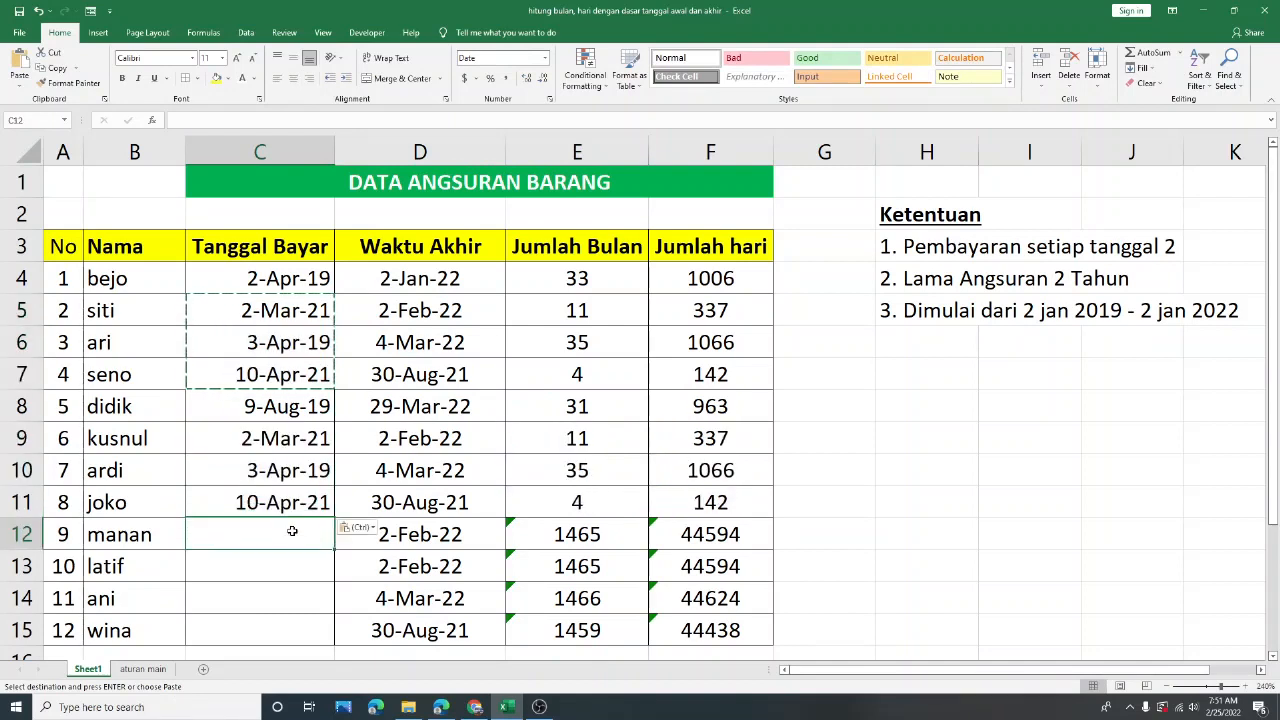
key(ctrl+v)
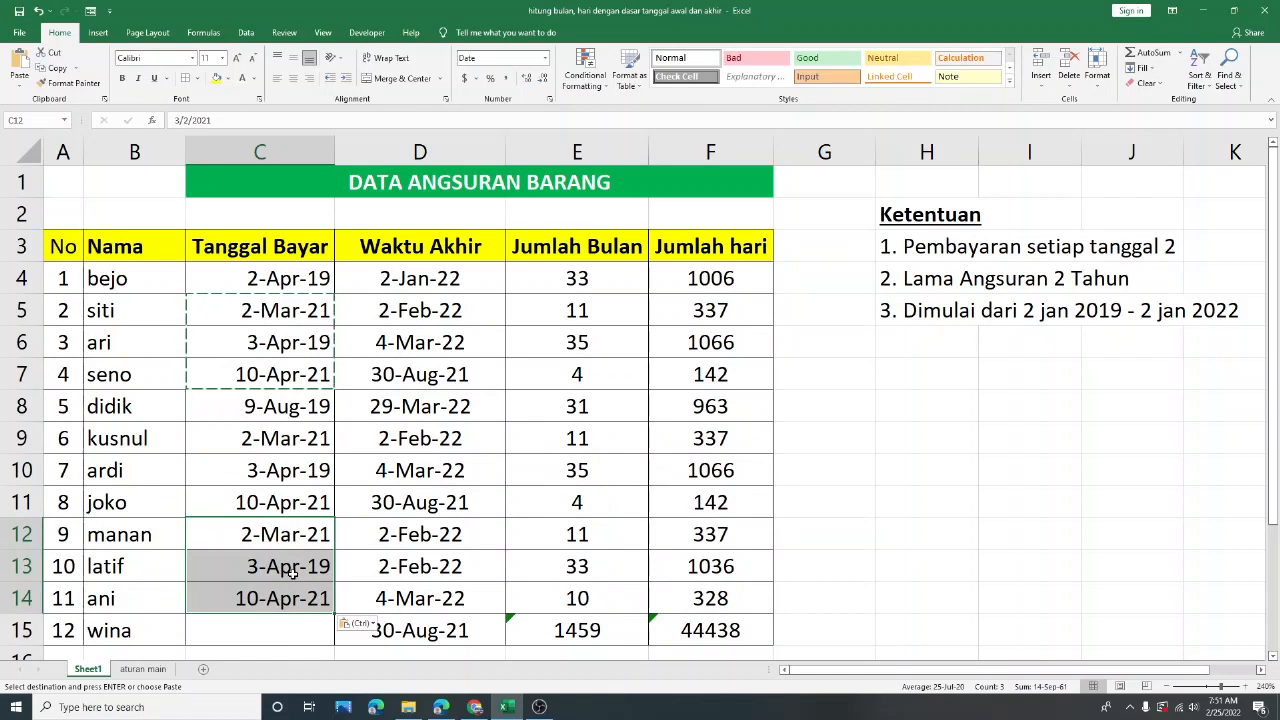
click(292, 572)
key(ctrl+v)
drag(592, 284, 715, 630)
click(736, 373)
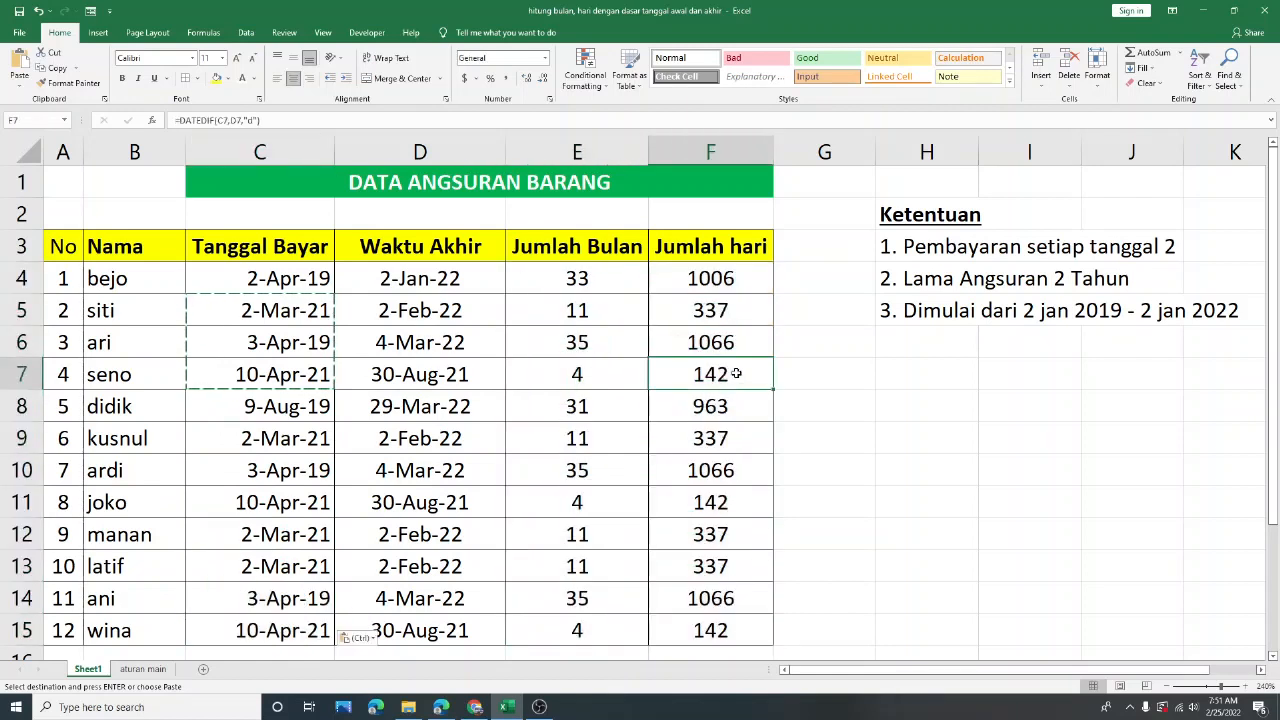
Set the Tanggal Bayar date in C4 to 5/2/2019 and check the month count in E4.
double_click(287, 277)
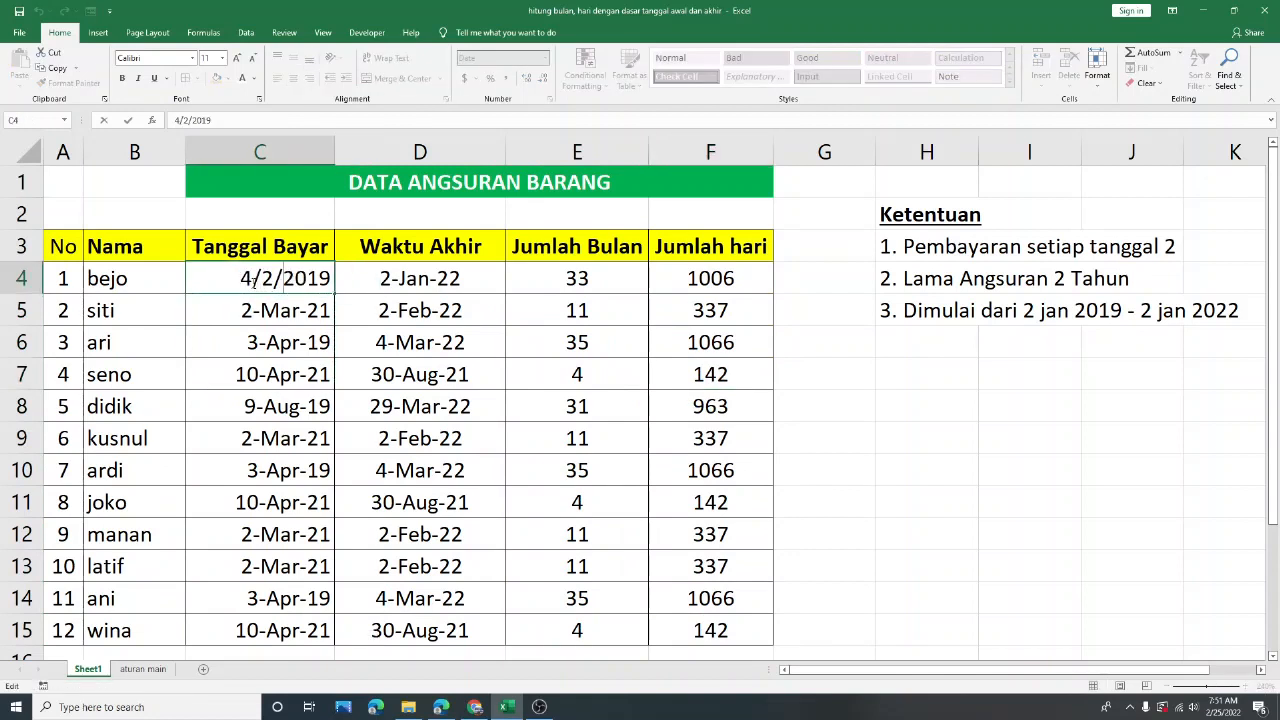
key(BackSpace)
text(5)
key(Return)
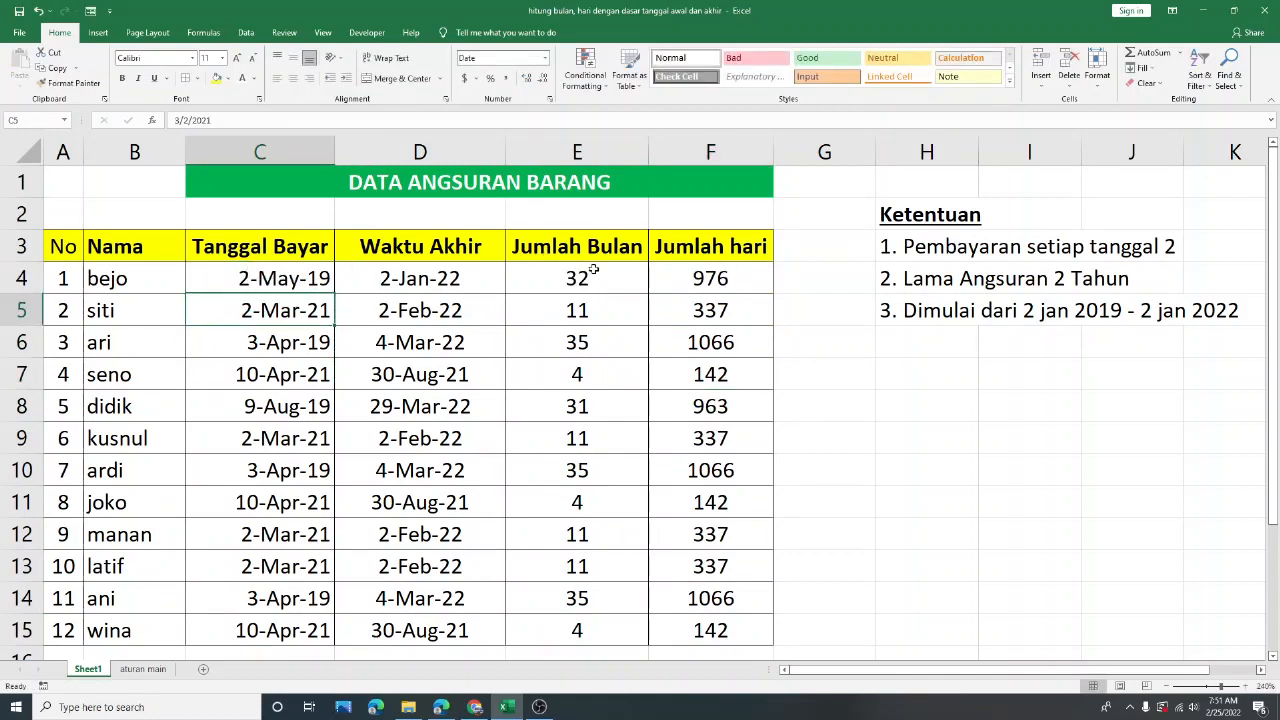
click(632, 283)
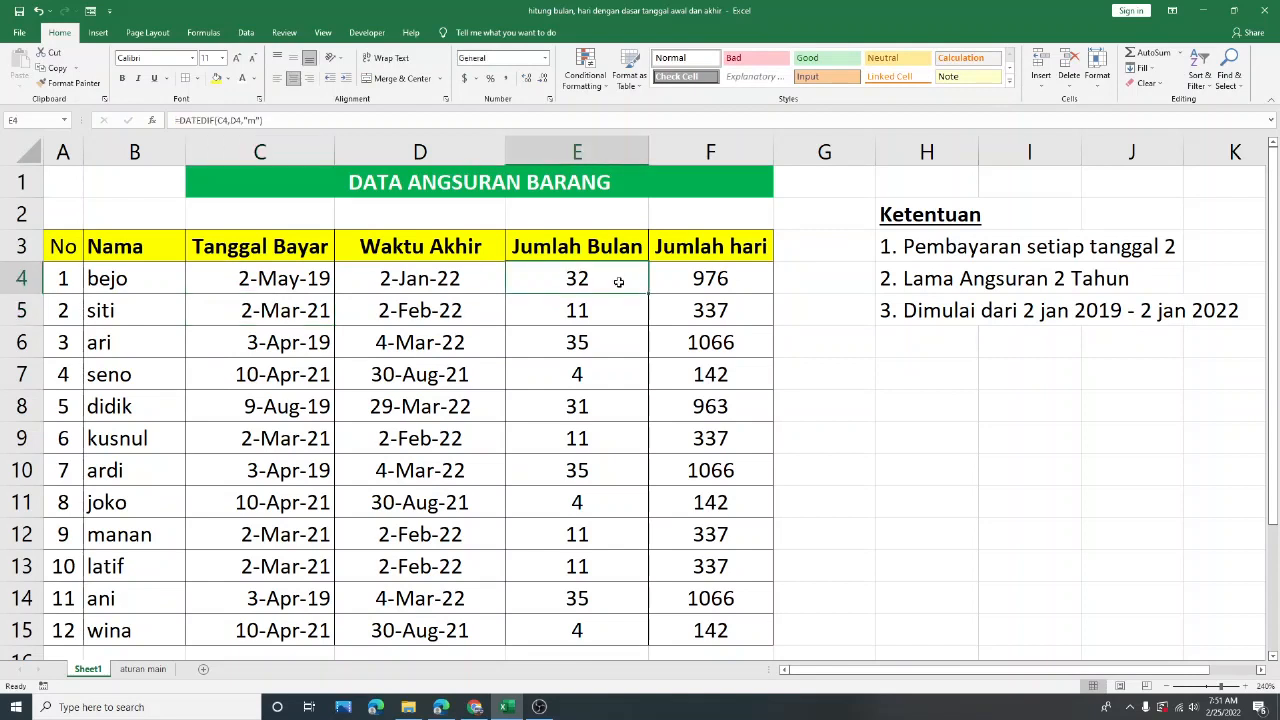
Change the Tanggal Bayar date in C4 to 6/2/2019 and check the recalculated month count in E4.
double_click(253, 280)
key(BackSpace)
text(6)
key(Return)
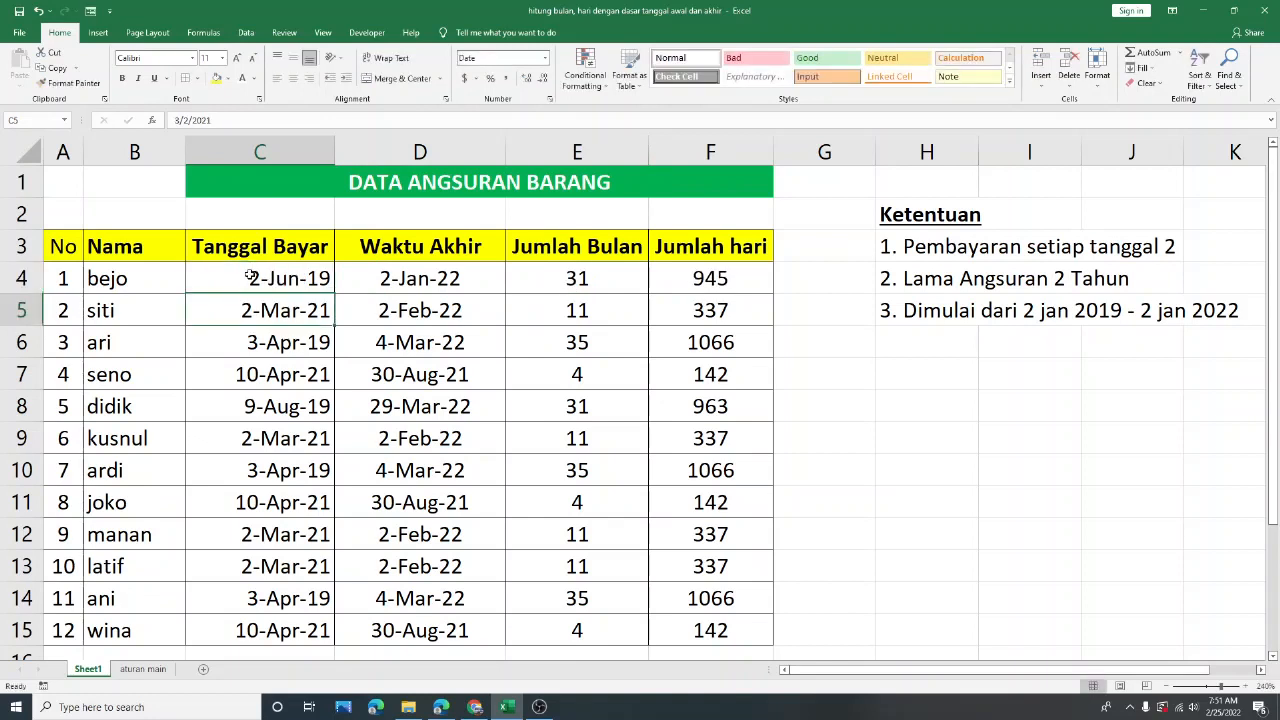
click(580, 276)
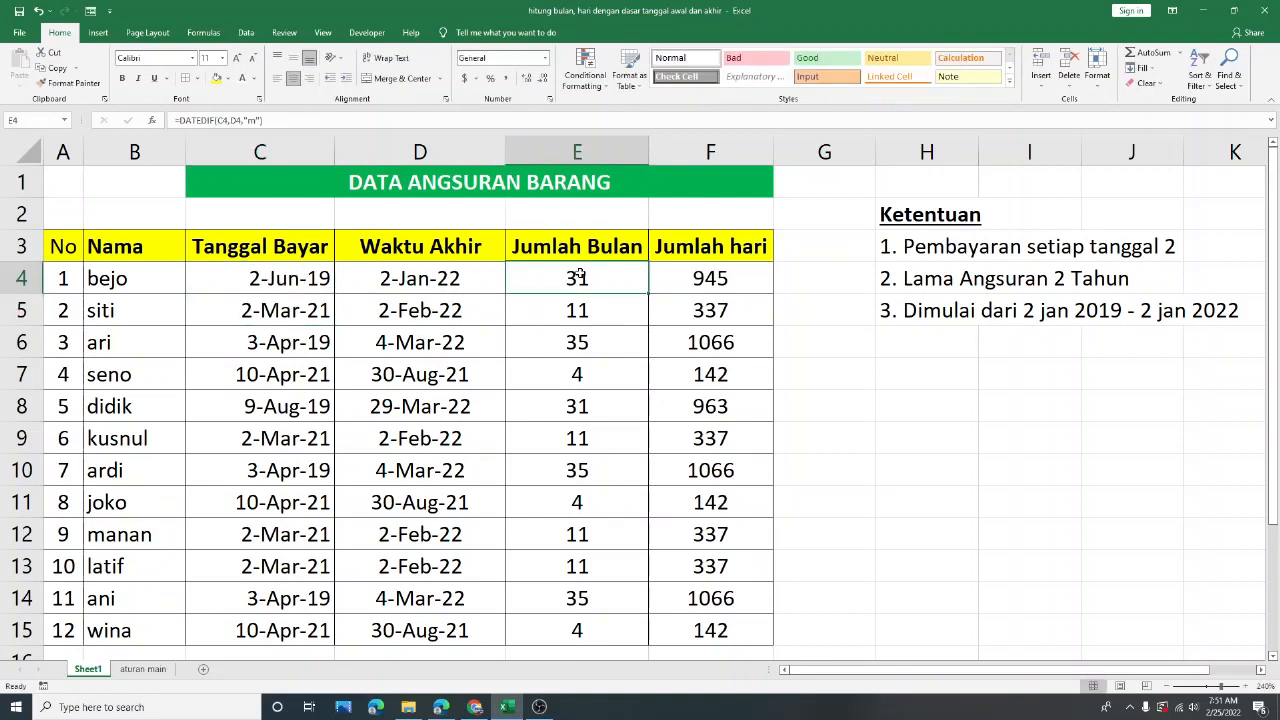
Review the Jumlah Bulan and Jumlah hari results against the Waktu Akhir, Tanggal Bayar and Nama columns in rows 4 to 15.
drag(610, 281, 601, 636)
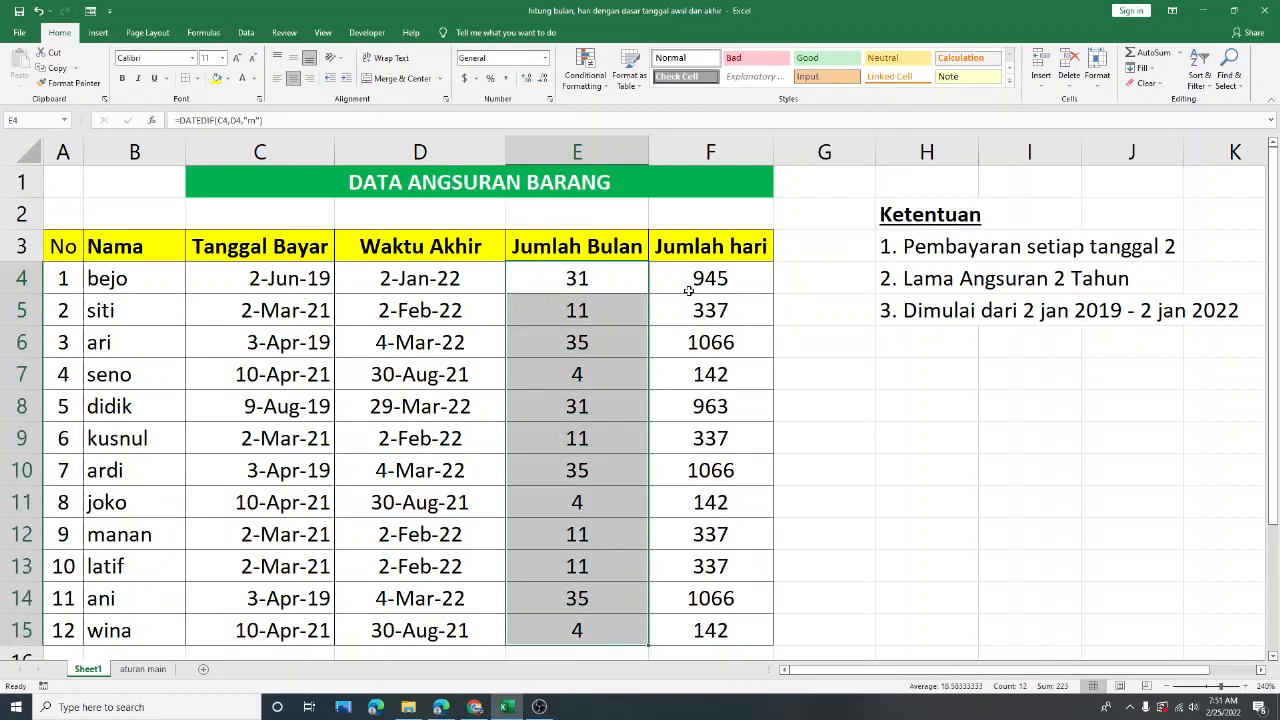
drag(700, 280, 687, 623)
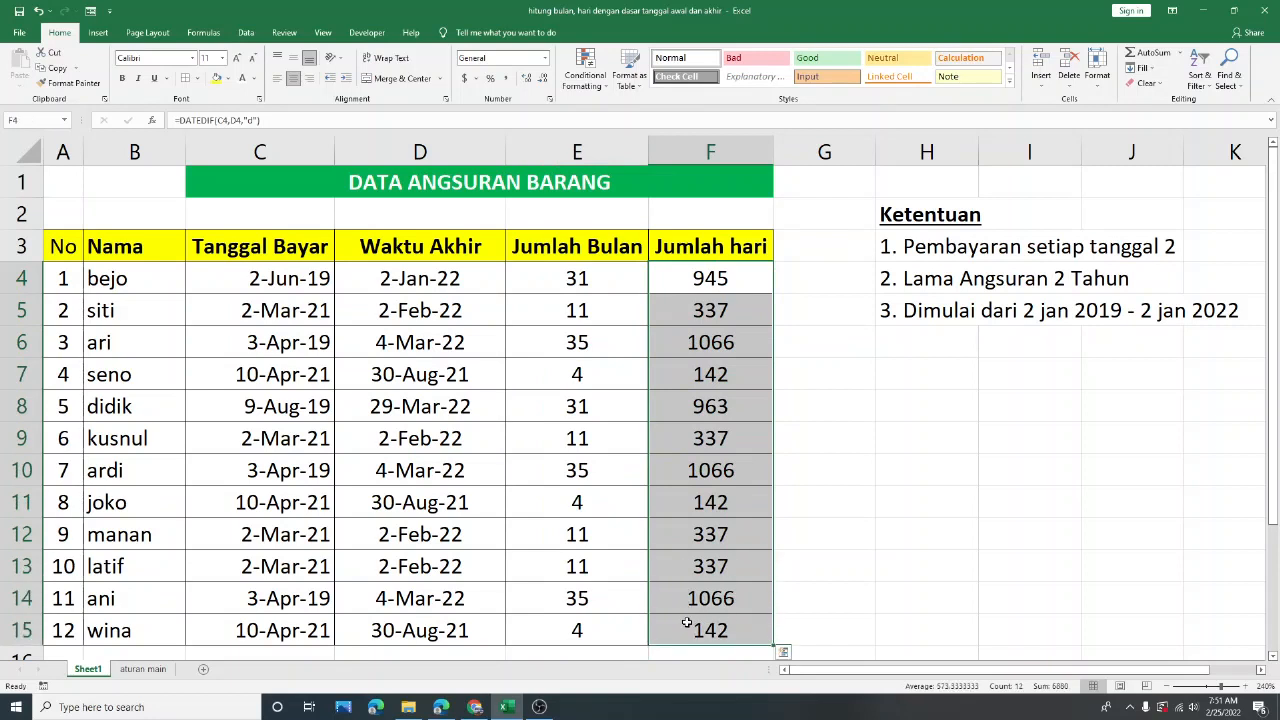
click(534, 280)
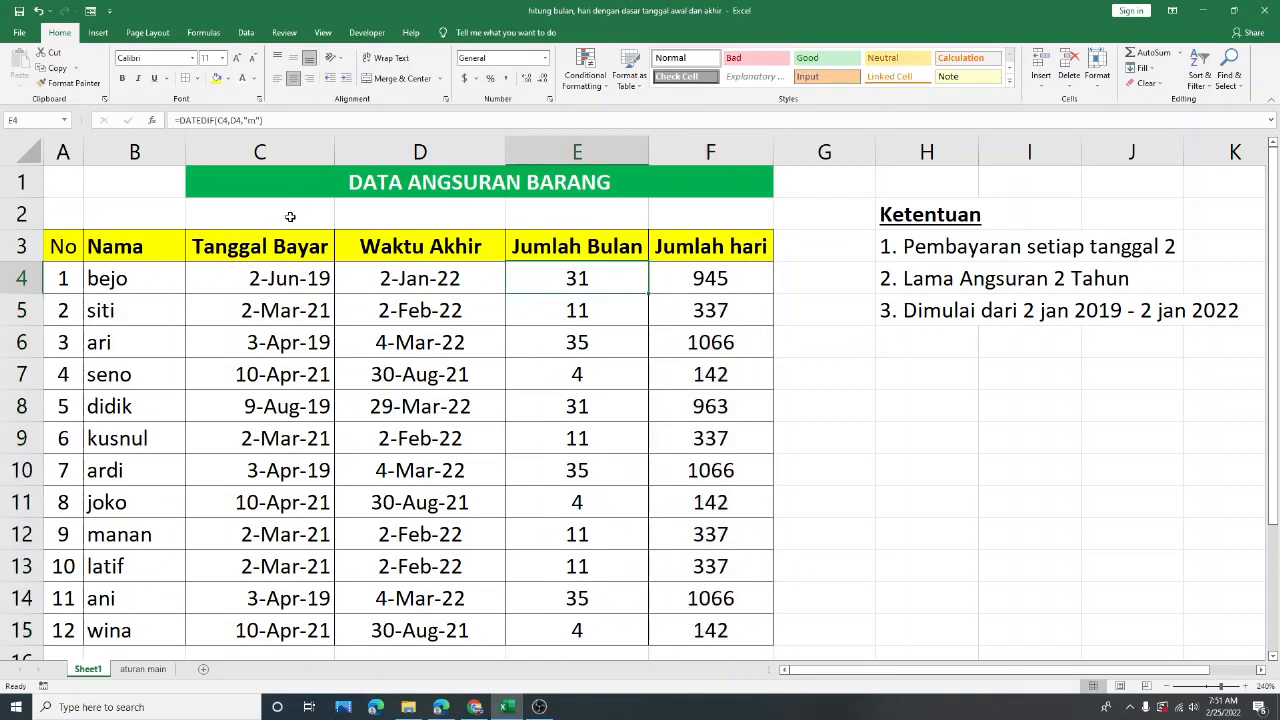
drag(414, 276, 437, 630)
drag(272, 280, 257, 628)
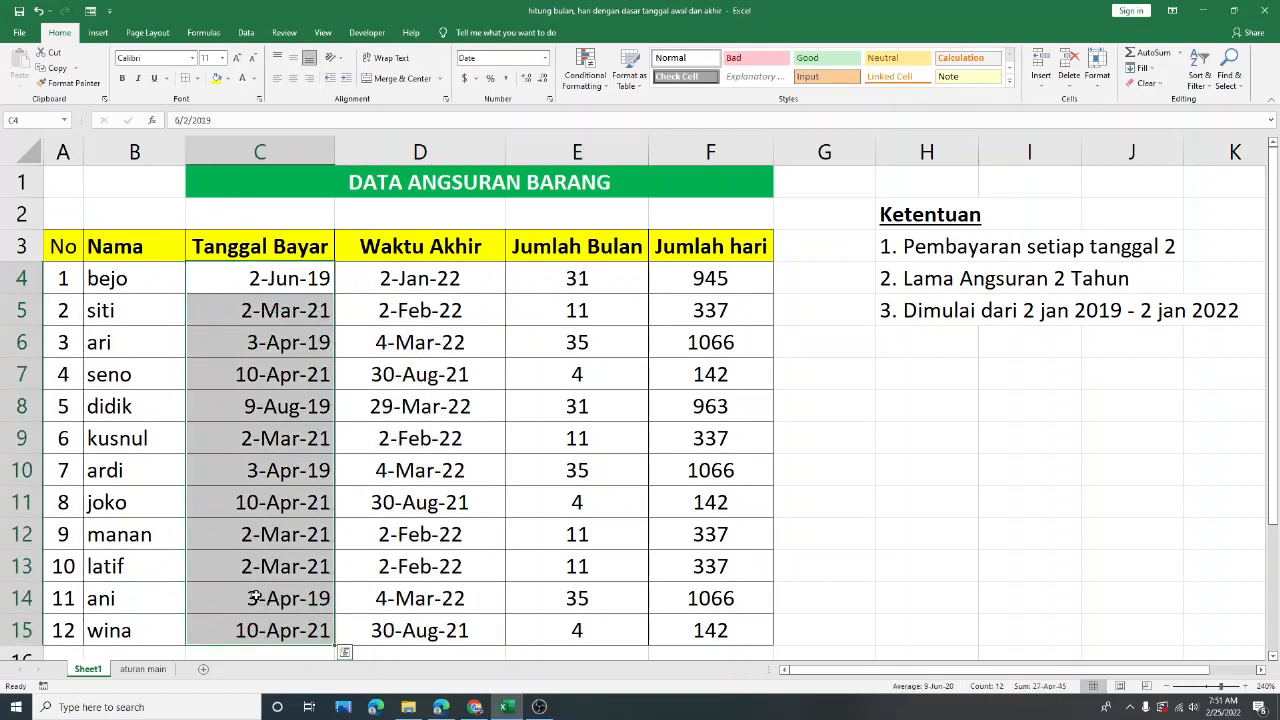
click(121, 254)
drag(128, 270, 149, 625)
click(582, 374)
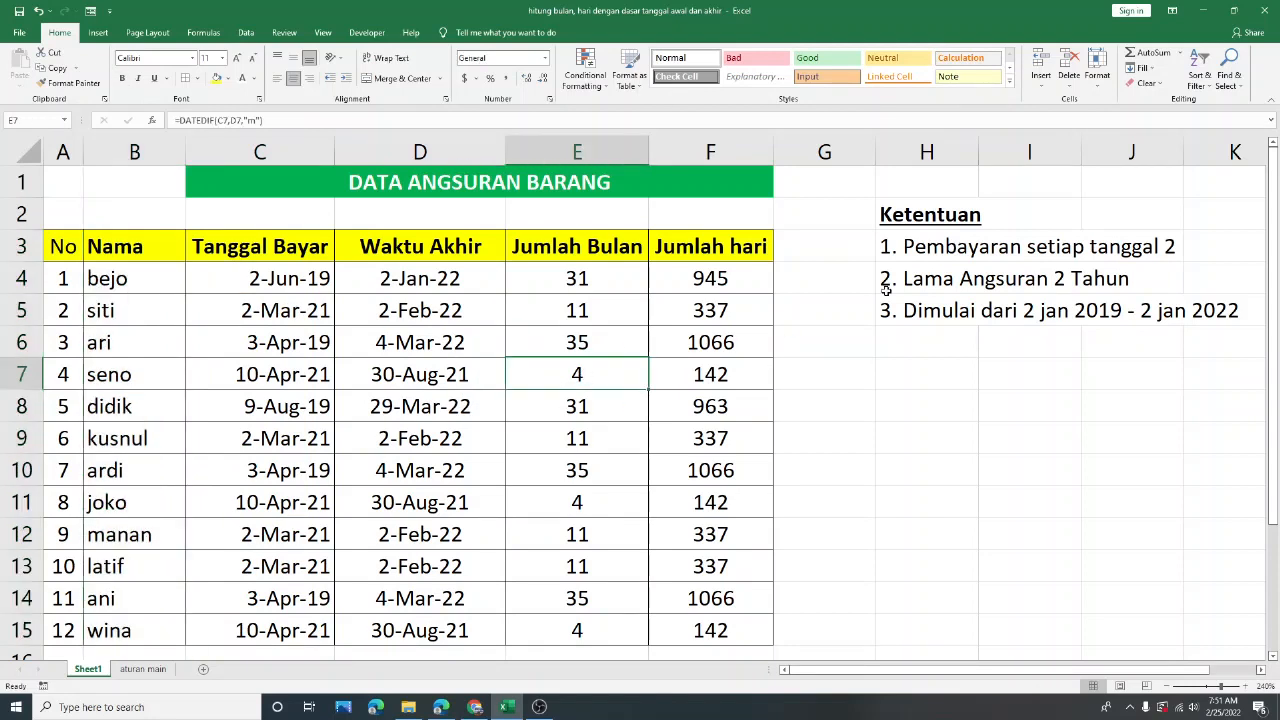
drag(573, 249, 720, 625)
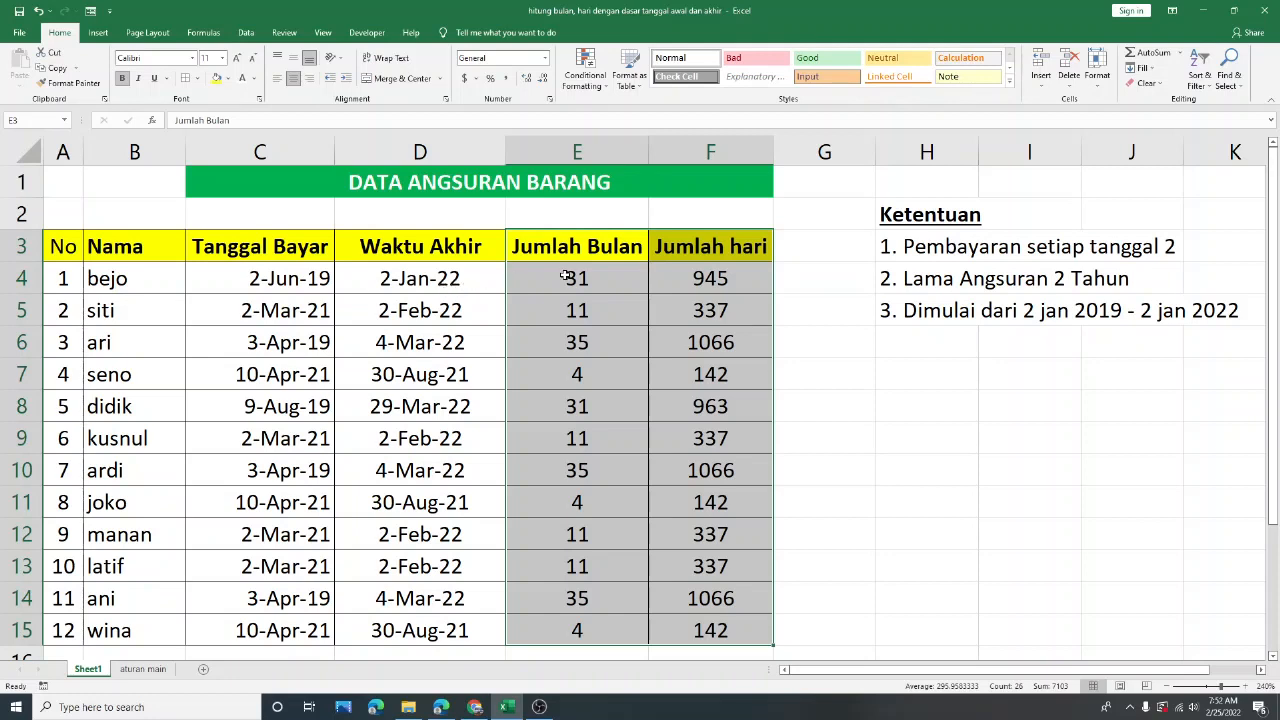
Inspect the DATEDIF formulas in E4 and F4 without changing them, and select the results in E4:F15.
double_click(566, 277)
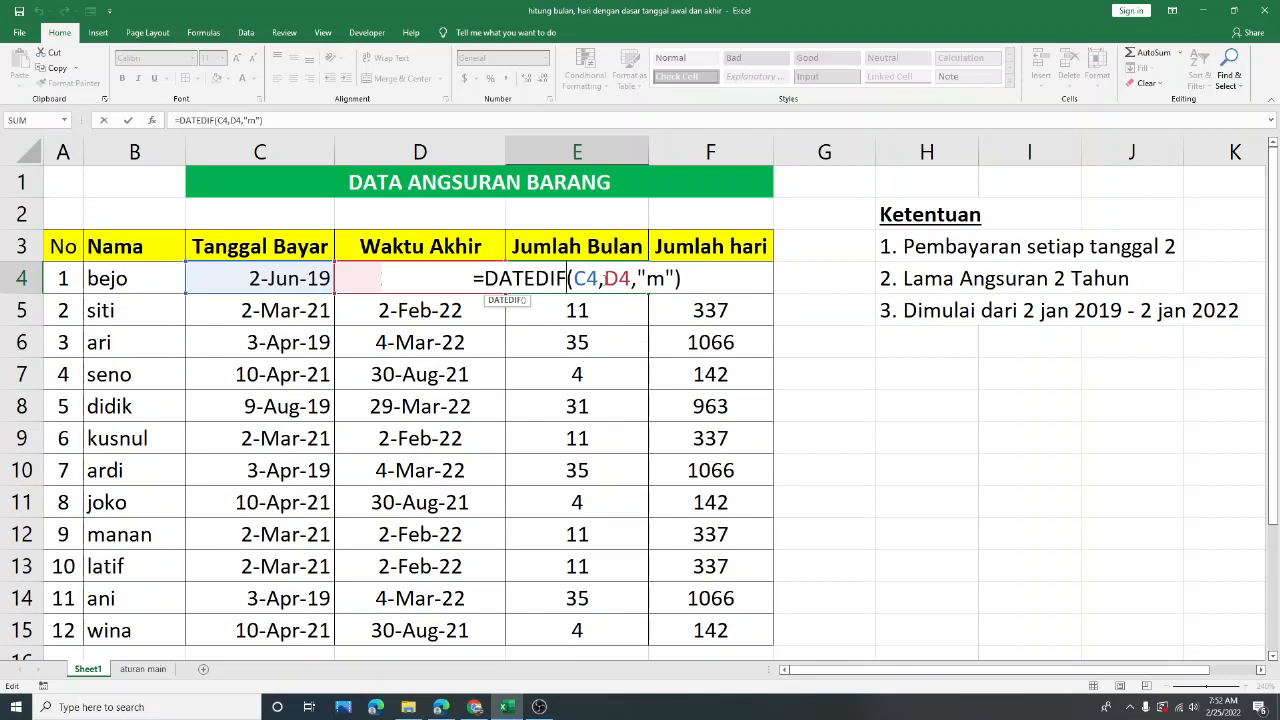
key(Return)
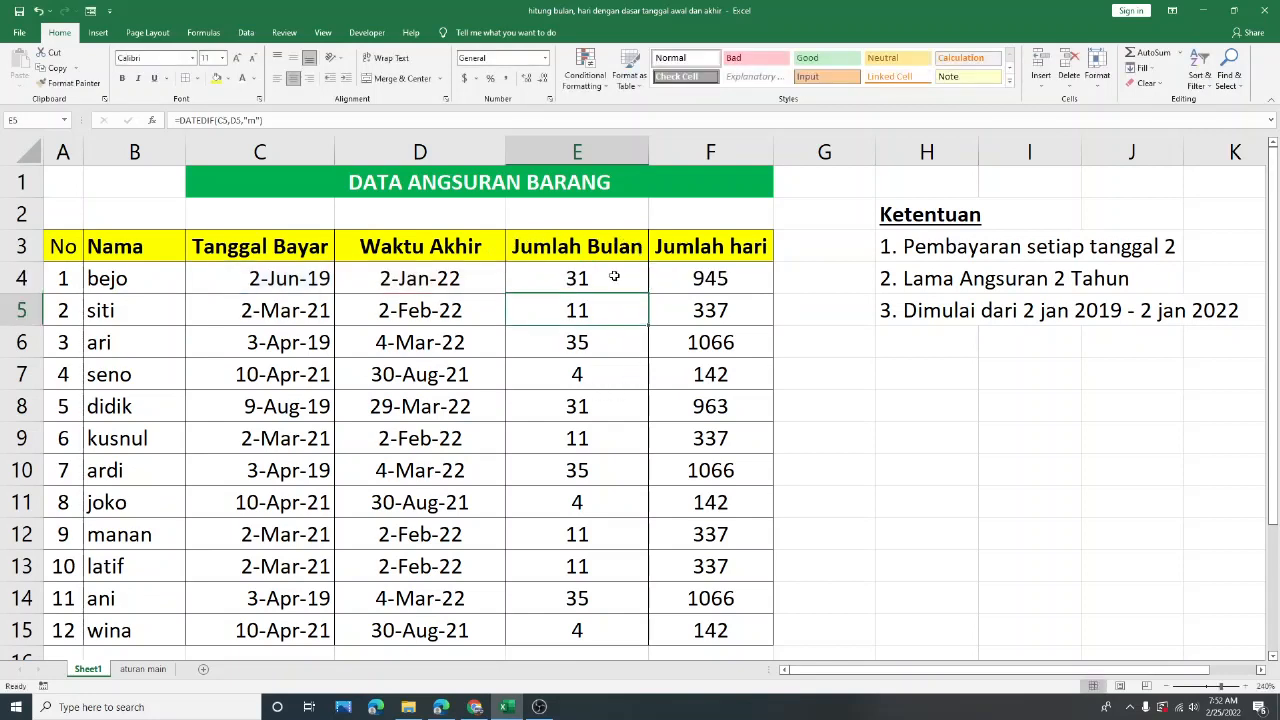
double_click(705, 278)
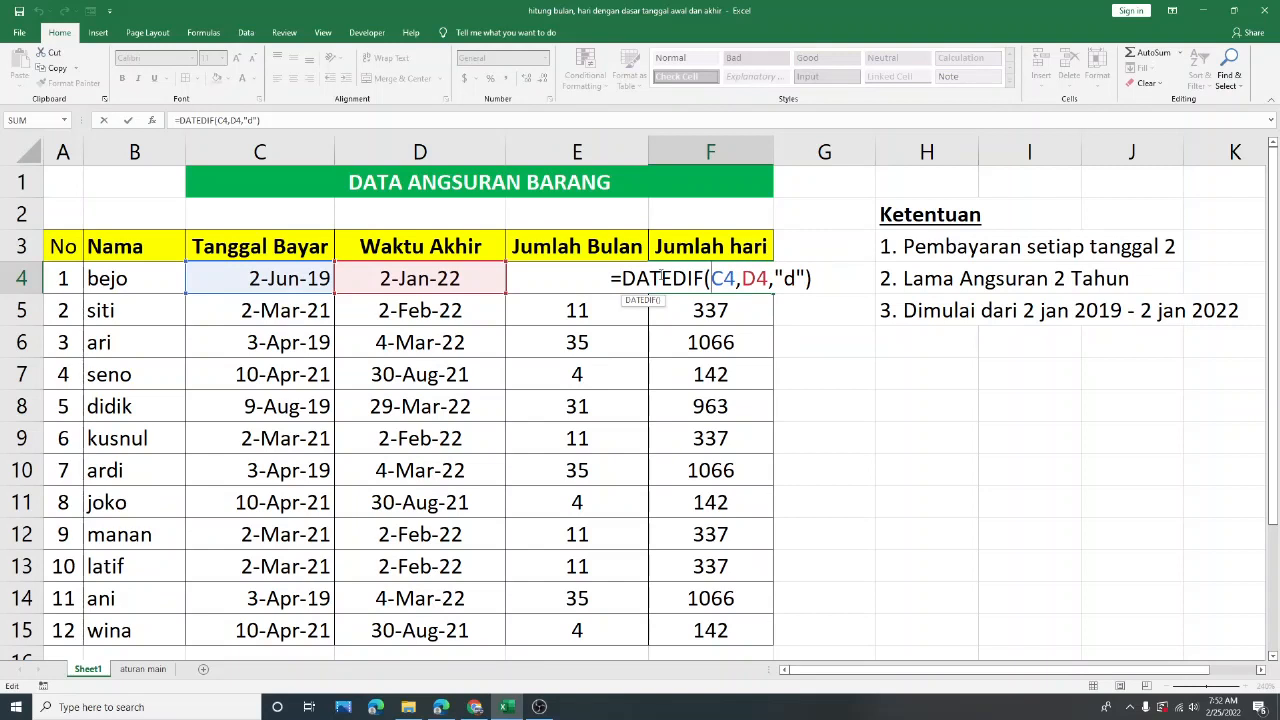
key(Return)
drag(611, 275, 710, 630)
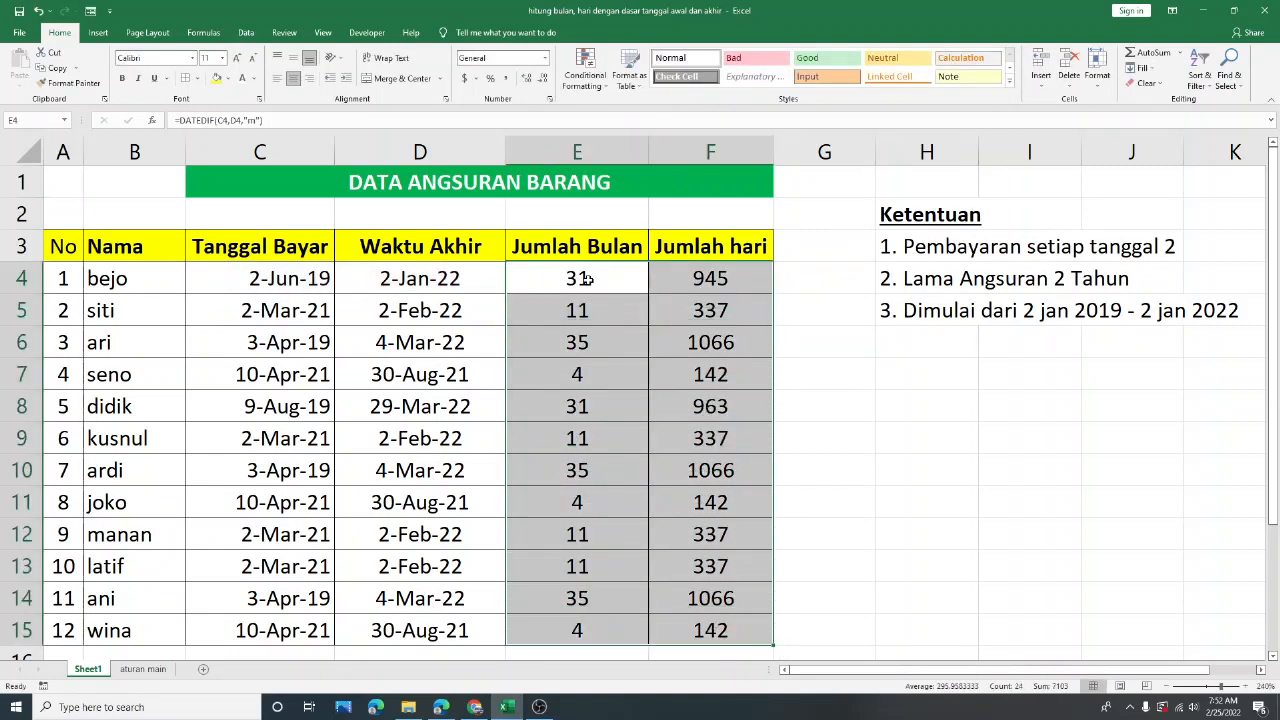